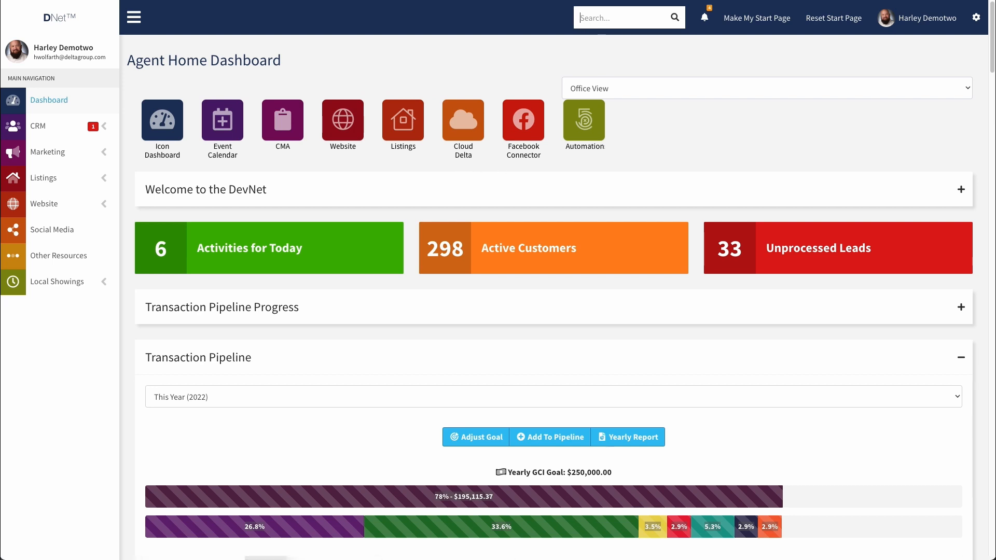
Search for "pages" and open the editor for the website's custom pages.
text(pages)
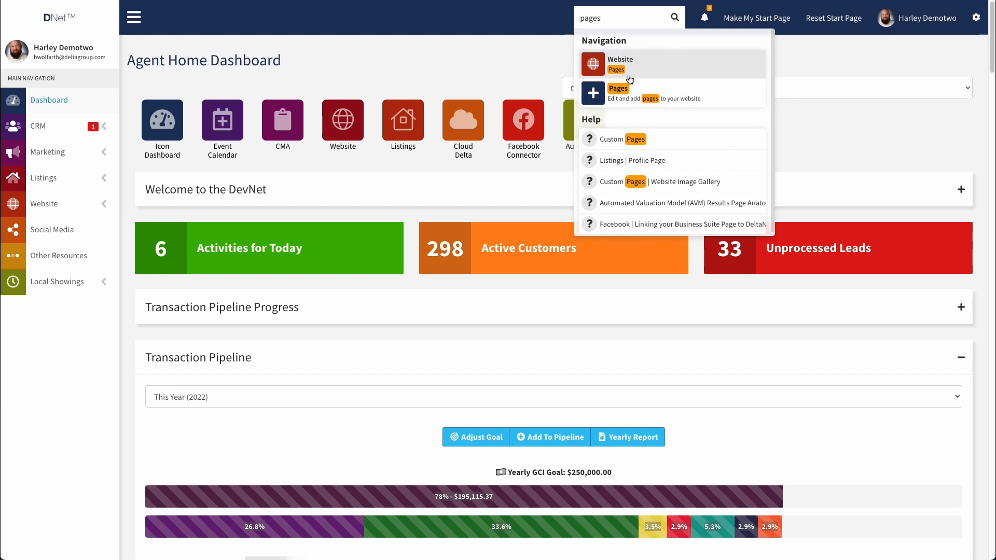
click(106, 205)
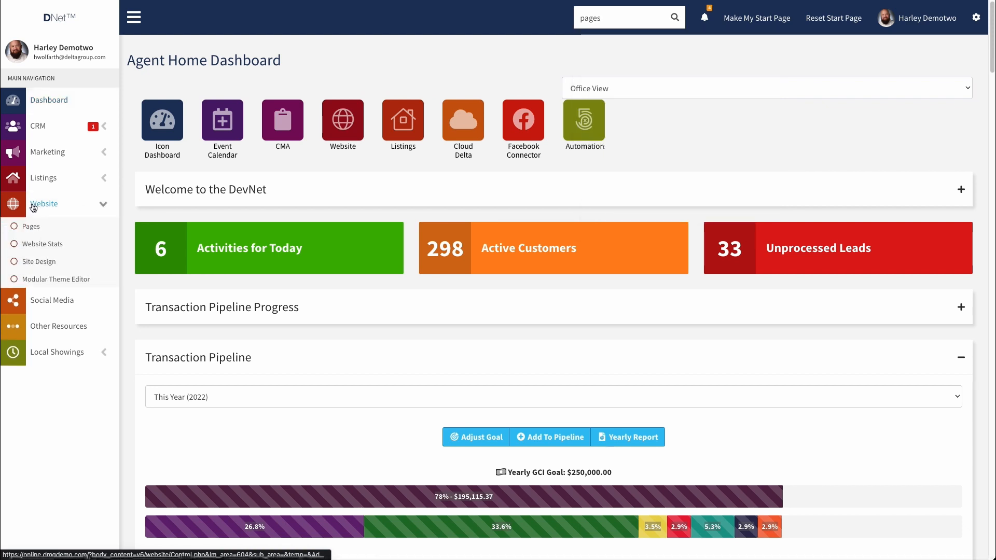
click(30, 226)
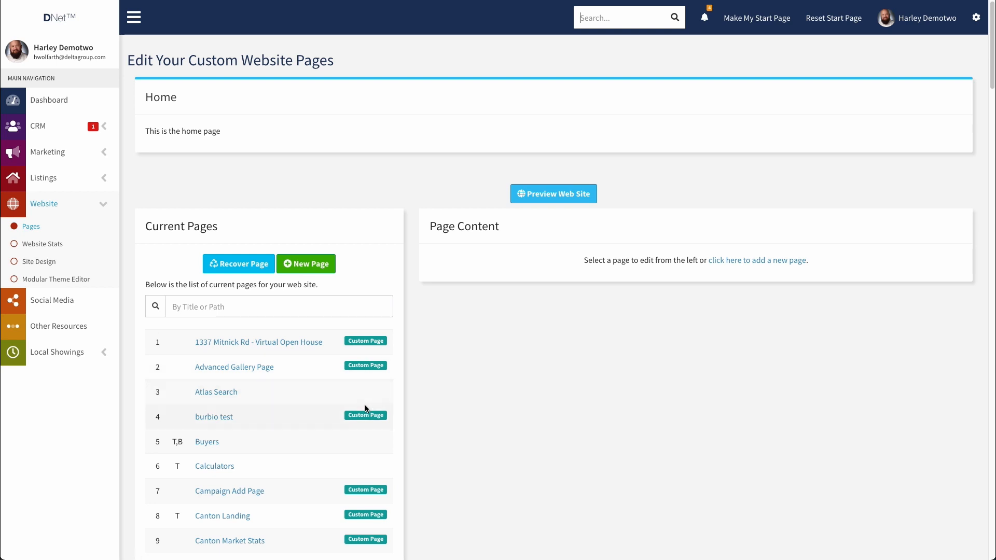
Delete the Virtual Open House custom page from the website's current pages and confirm the deletion.
scroll(366, 448, down, 2)
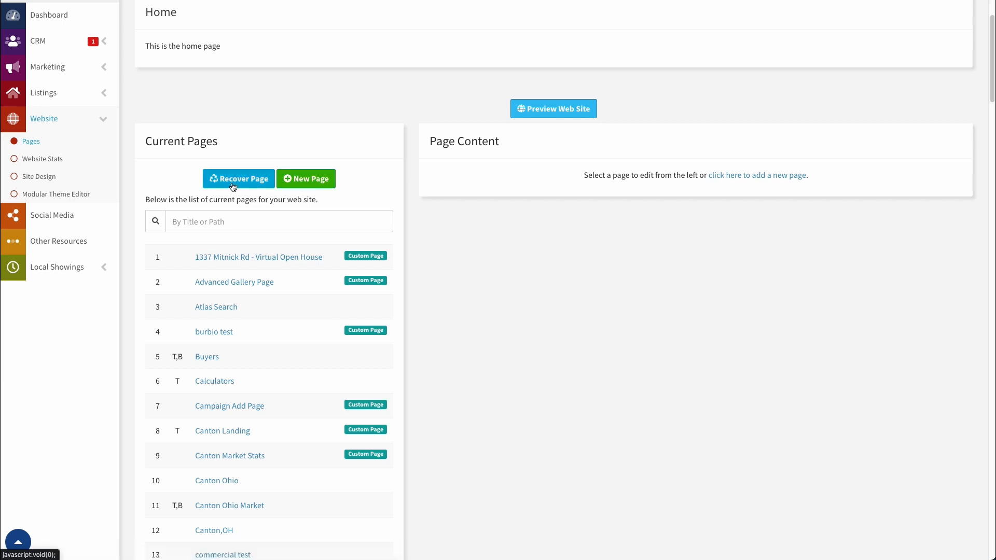
click(240, 258)
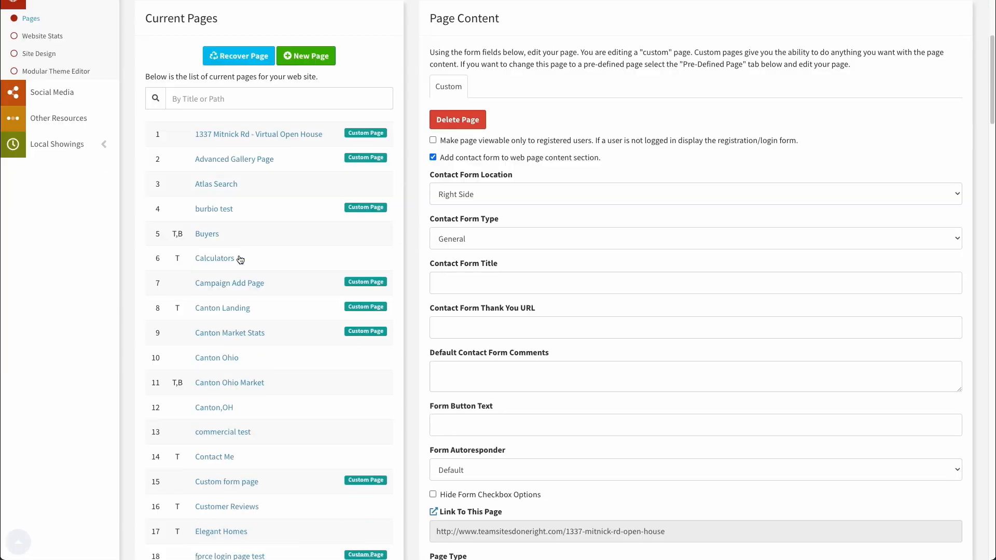
click(453, 123)
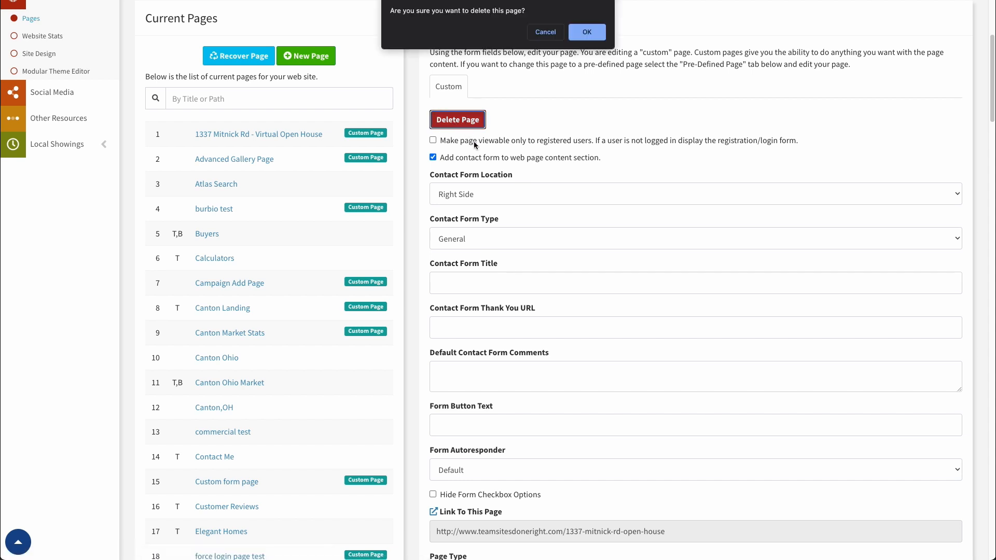
click(587, 33)
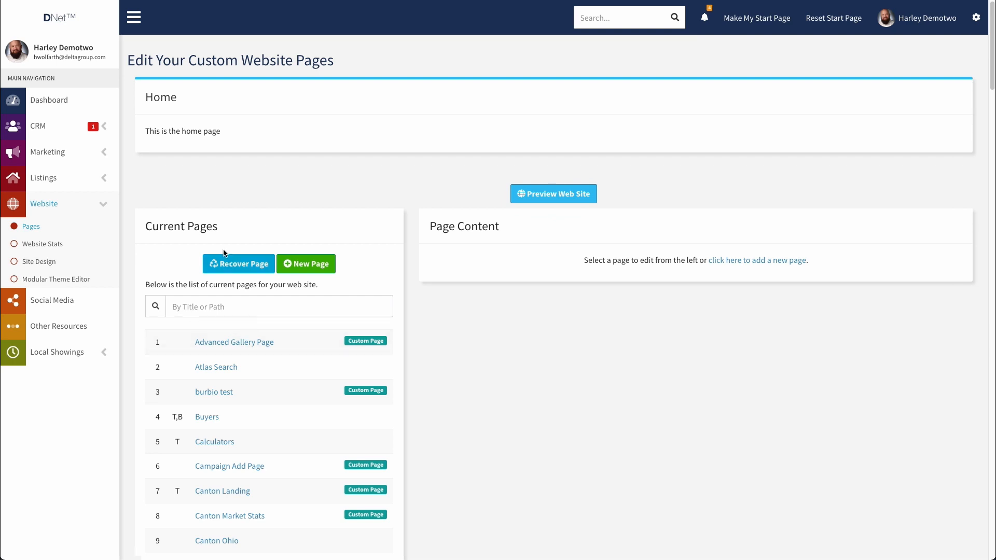
Recover the deleted Virtual Open House page using the version removed on 06/27/22 15:08:46.
click(234, 267)
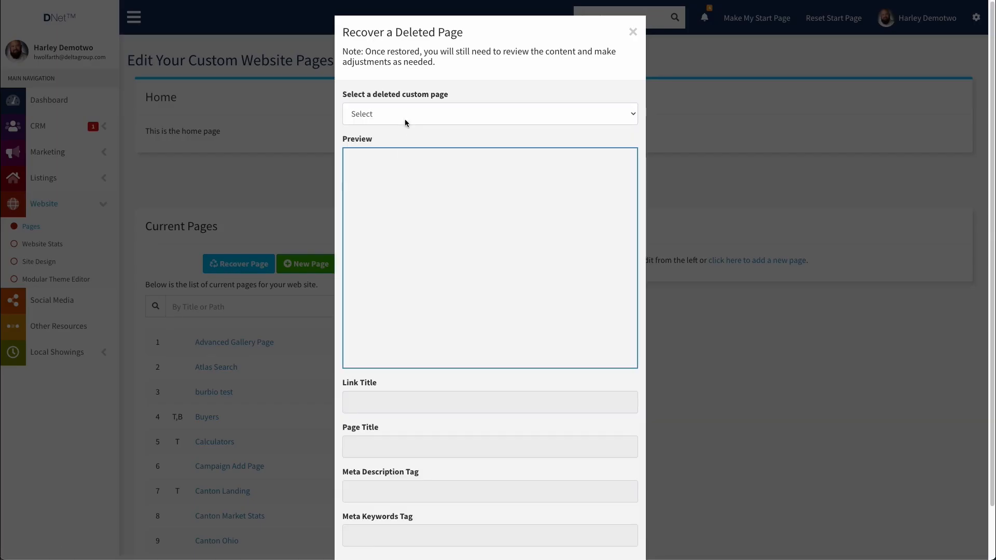
click(400, 113)
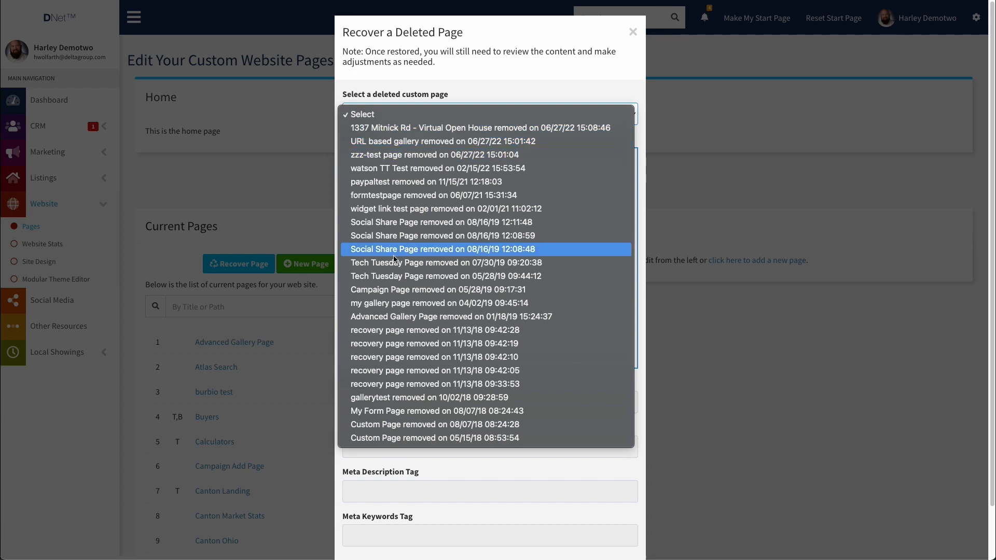
click(400, 129)
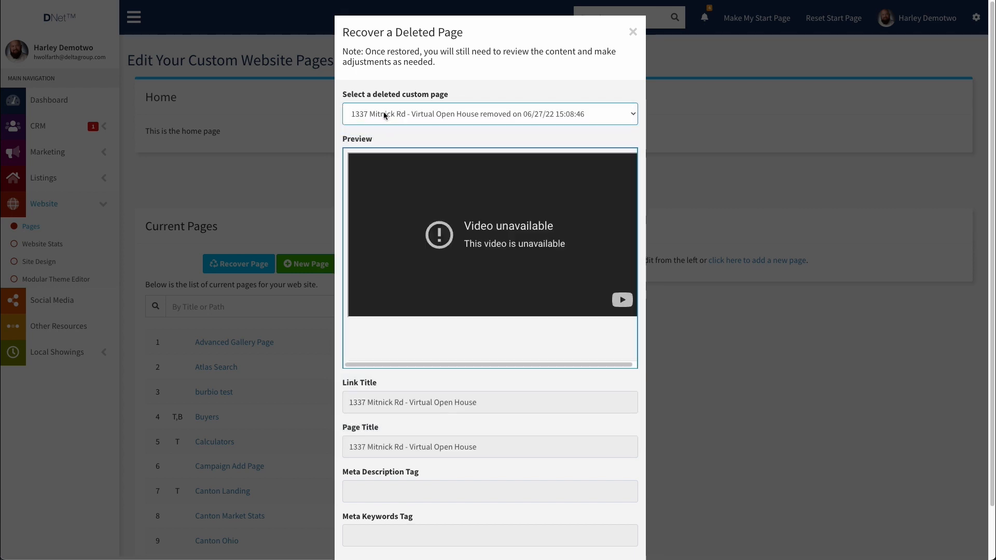
scroll(485, 285, down, 2)
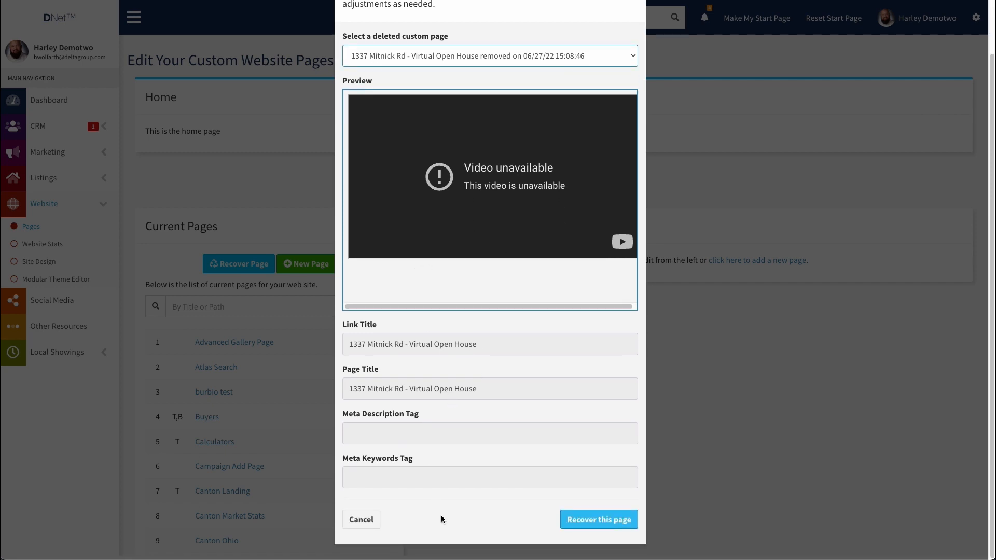
click(594, 525)
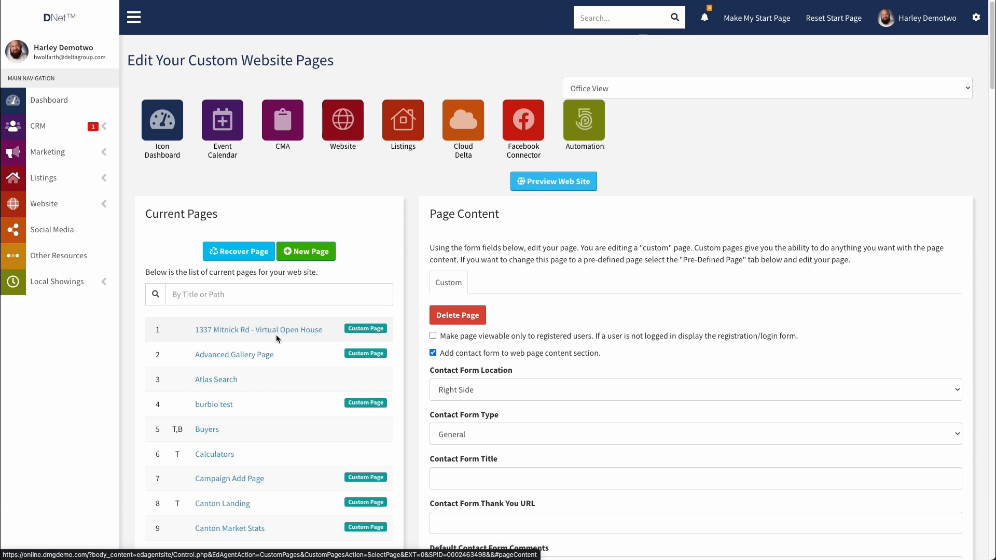
Preview the 08/21/19 11:22:22 revision in the Advanced Gallery Page's history and close it without restoring.
click(257, 358)
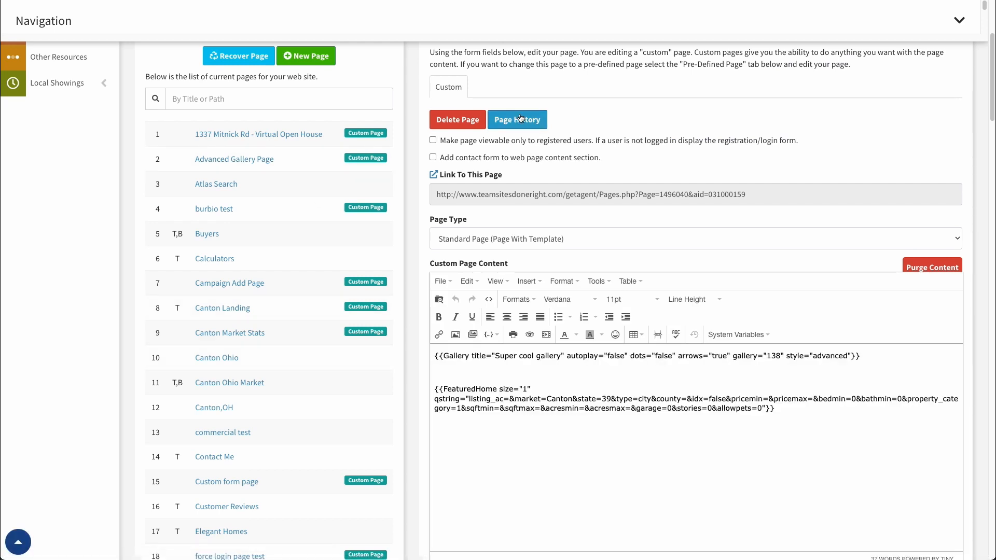
click(230, 136)
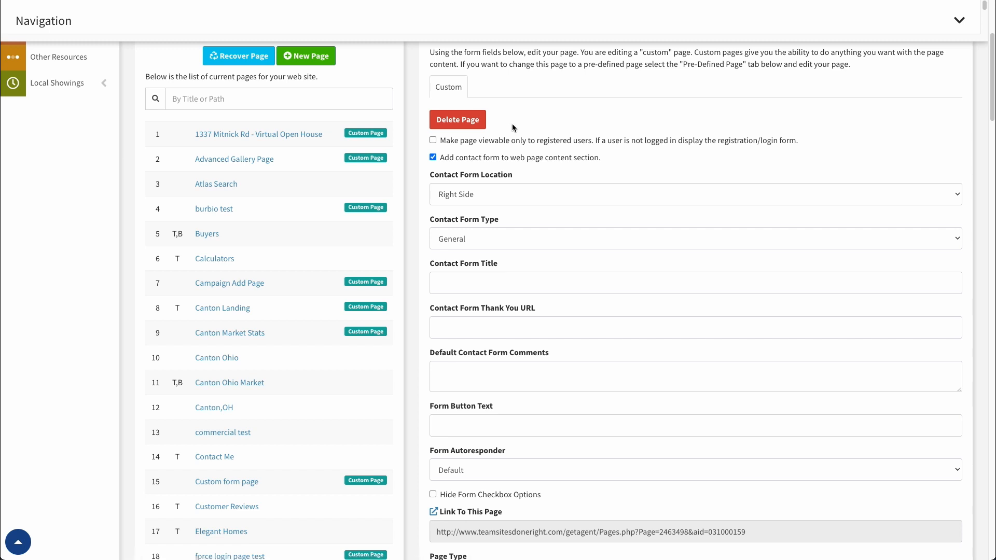
click(219, 164)
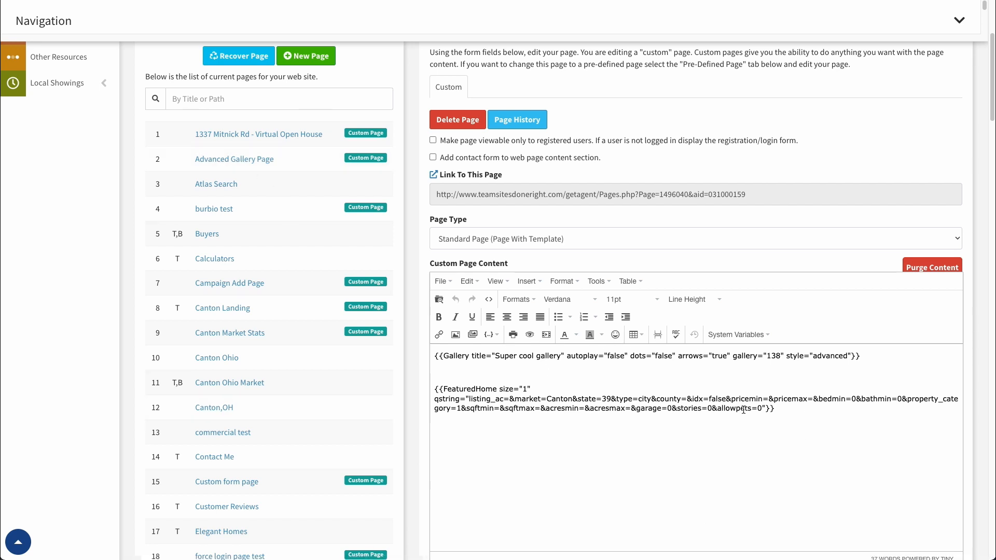
click(515, 121)
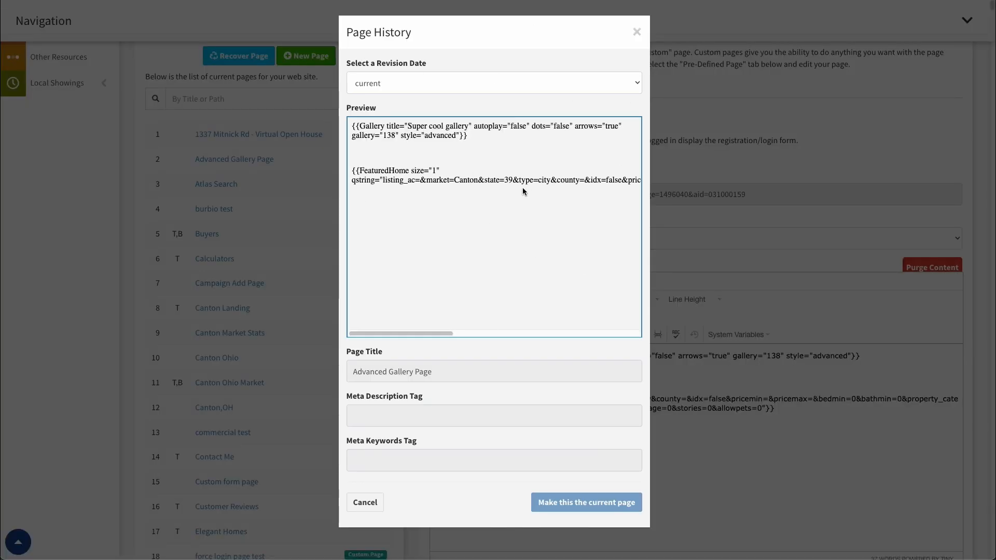
click(412, 83)
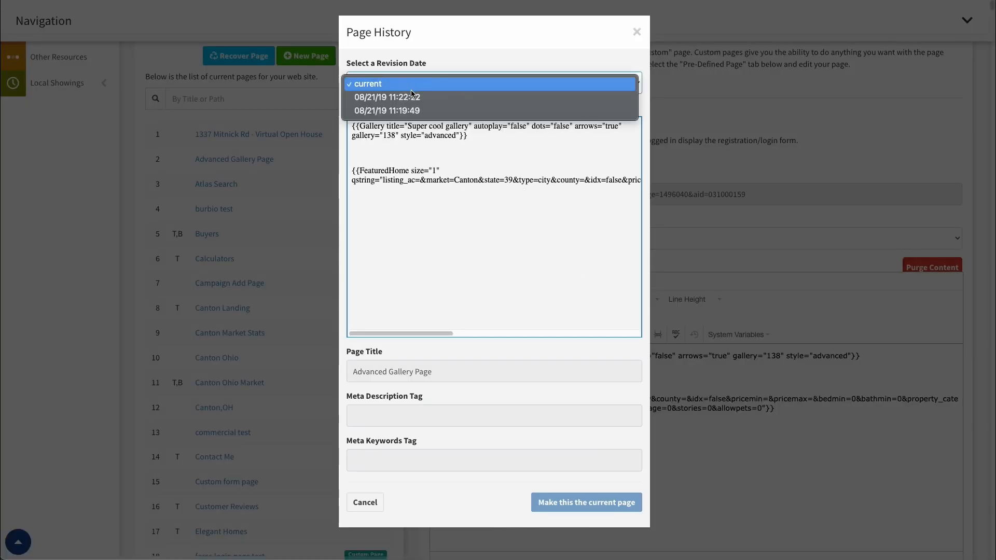
click(409, 99)
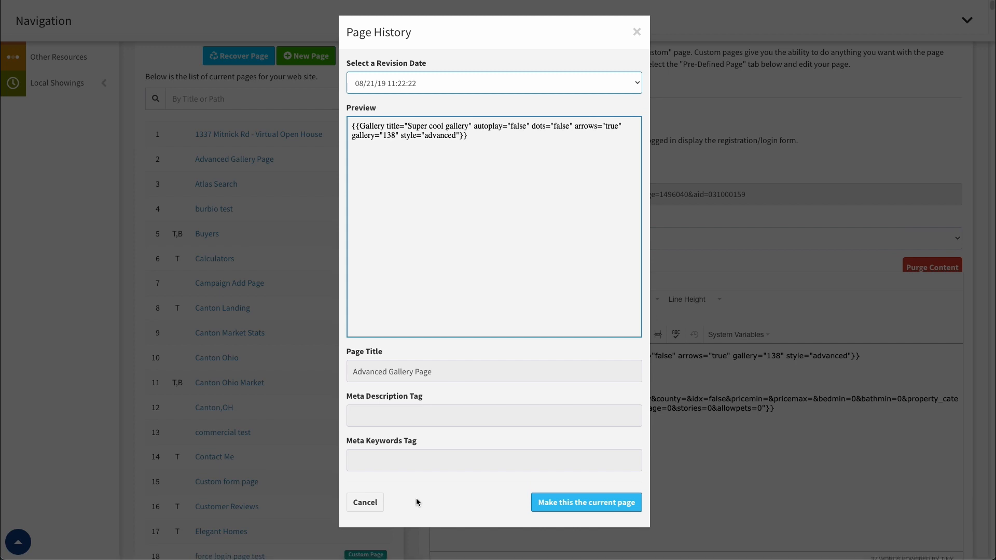
click(365, 502)
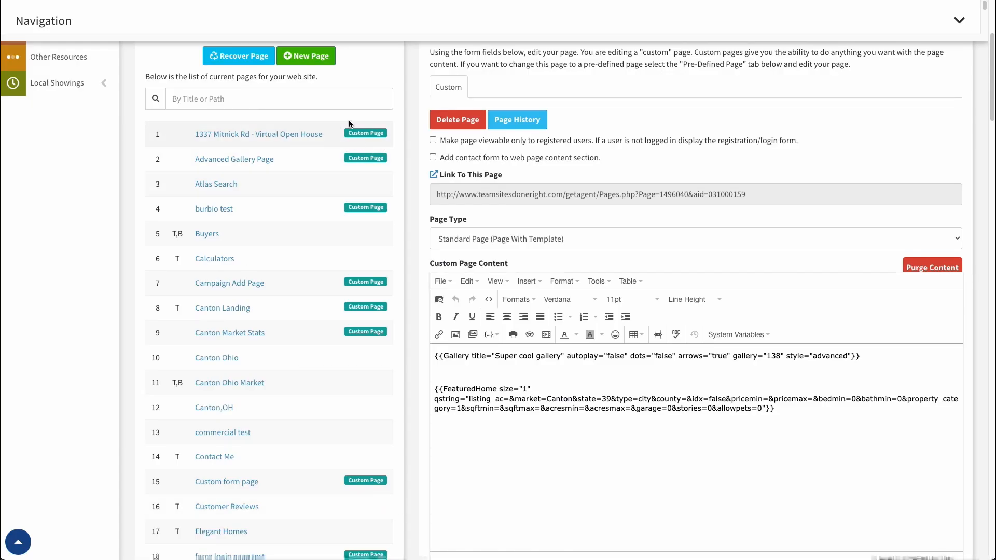
Start a new custom page for the website.
scroll(380, 157, up, 1)
scroll(380, 158, up, 2)
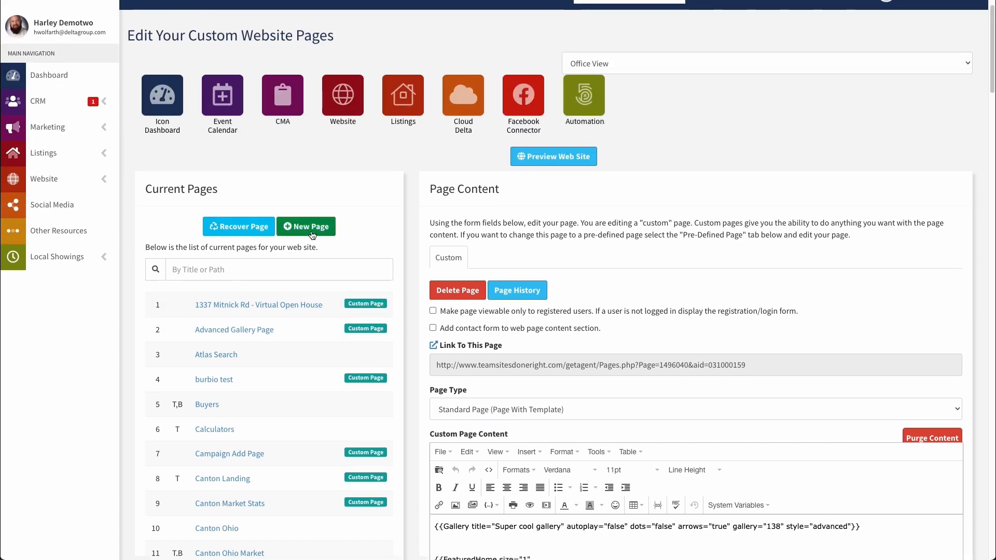
click(306, 226)
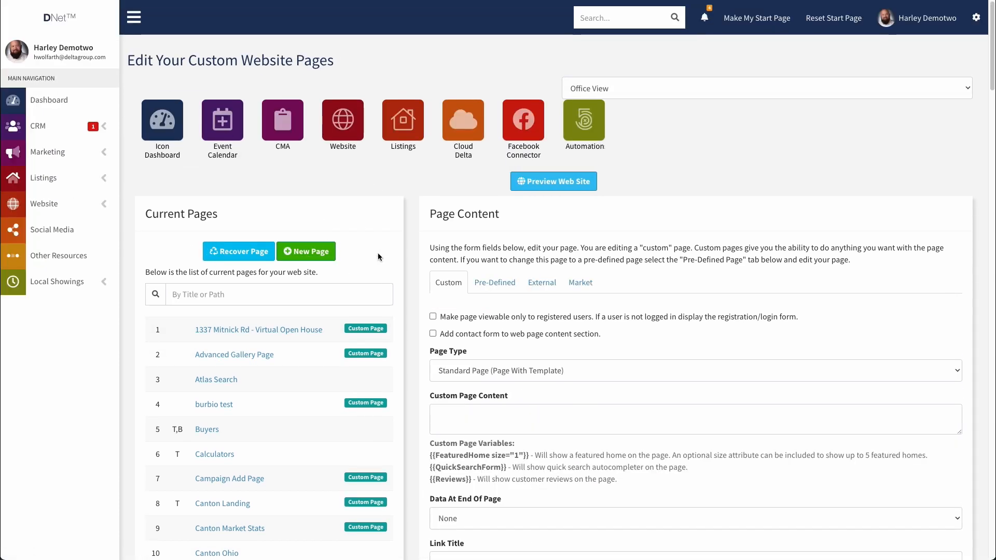
scroll(379, 254, down, 3)
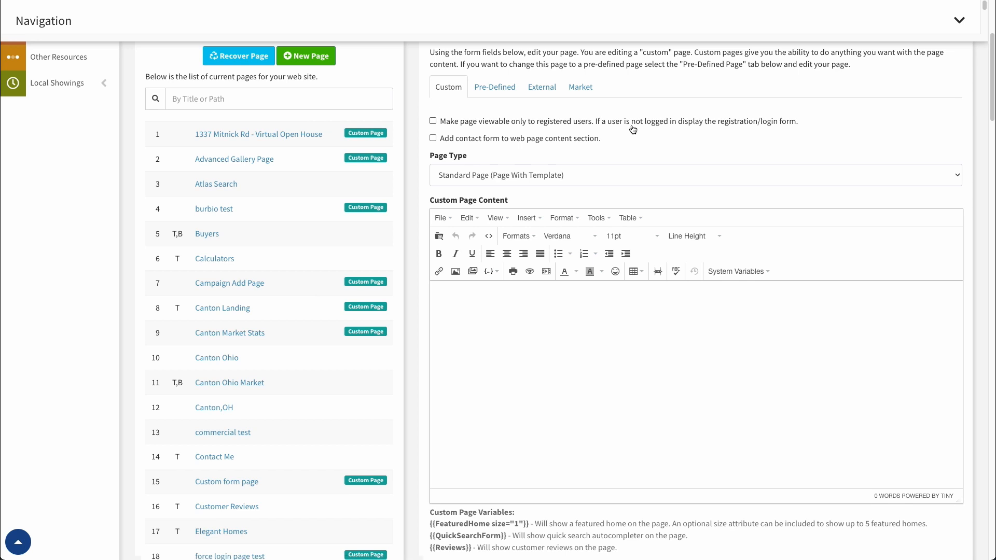
Try making the new page viewable only to registered users, select its private page notice text, and turn the restriction back off.
click(443, 121)
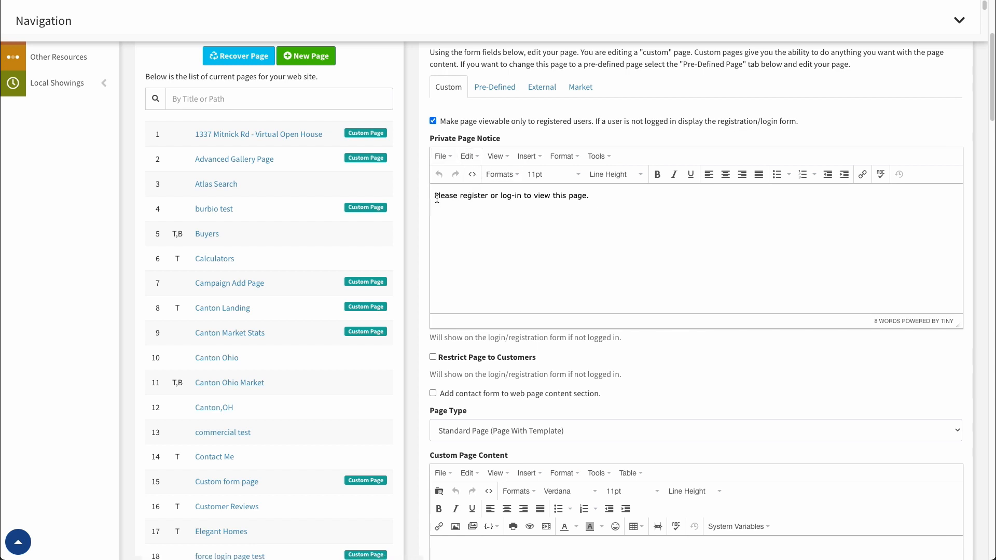
click(566, 206)
drag(434, 195, 614, 195)
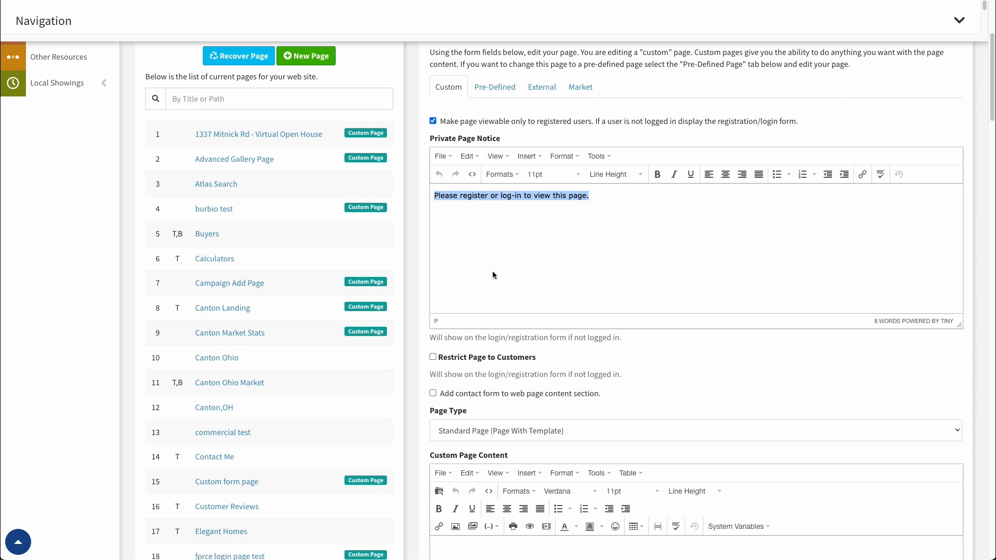
scroll(492, 275, down, 3)
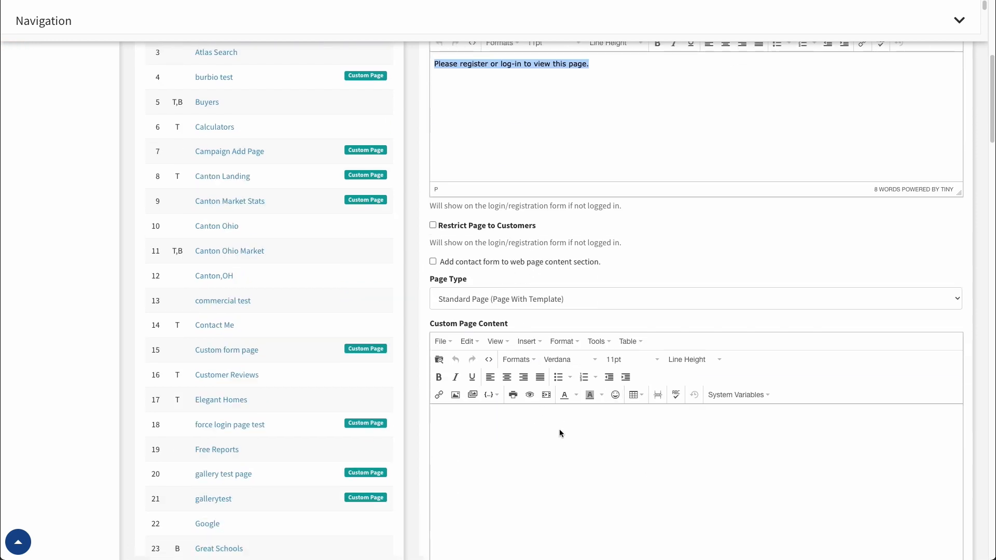
scroll(560, 428, up, 4)
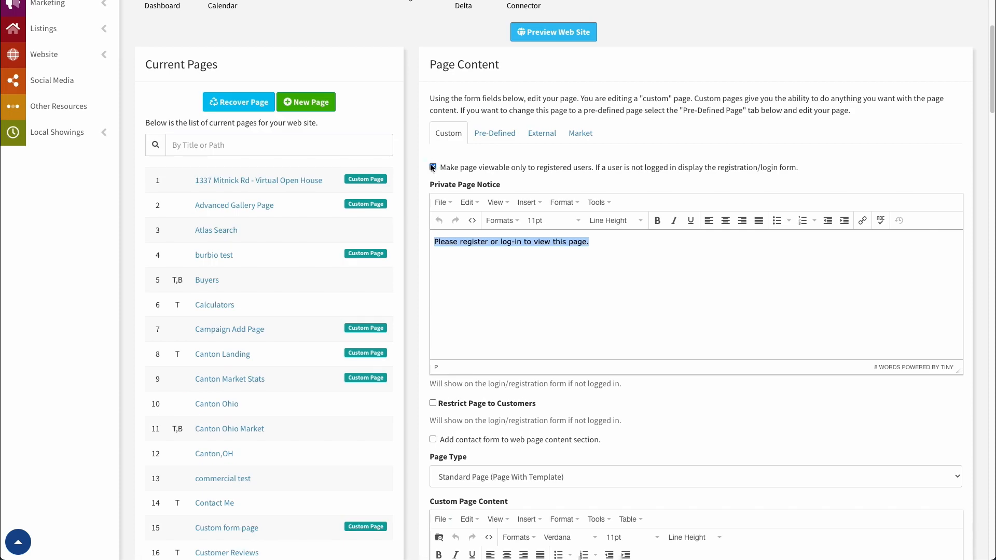
click(438, 168)
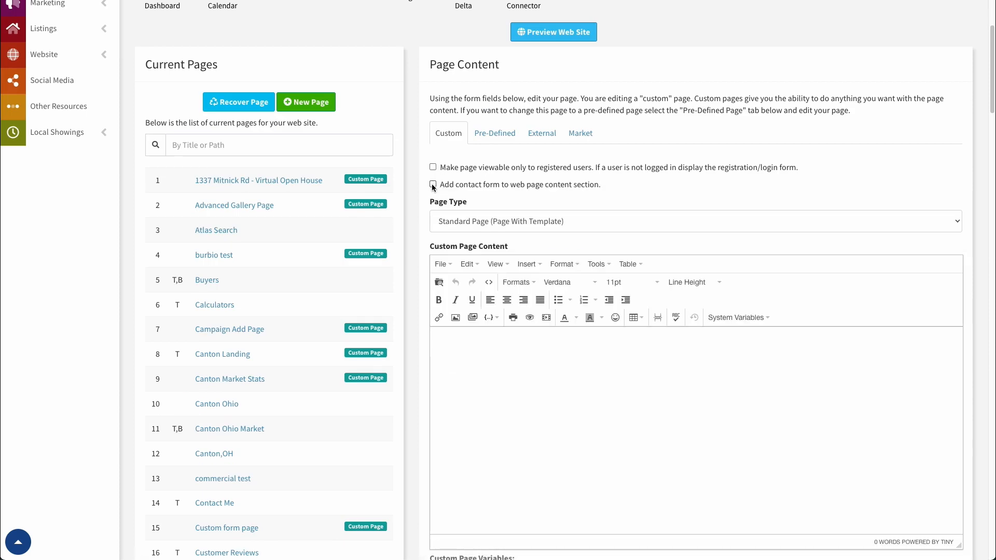
Add a contact form to the new page's content section and locate it on the Right Side.
click(433, 185)
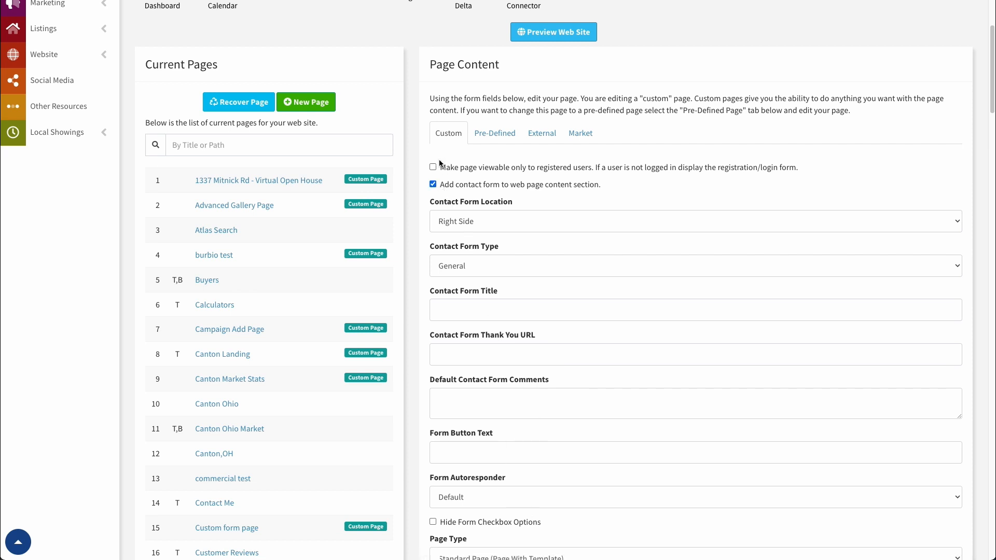
click(480, 217)
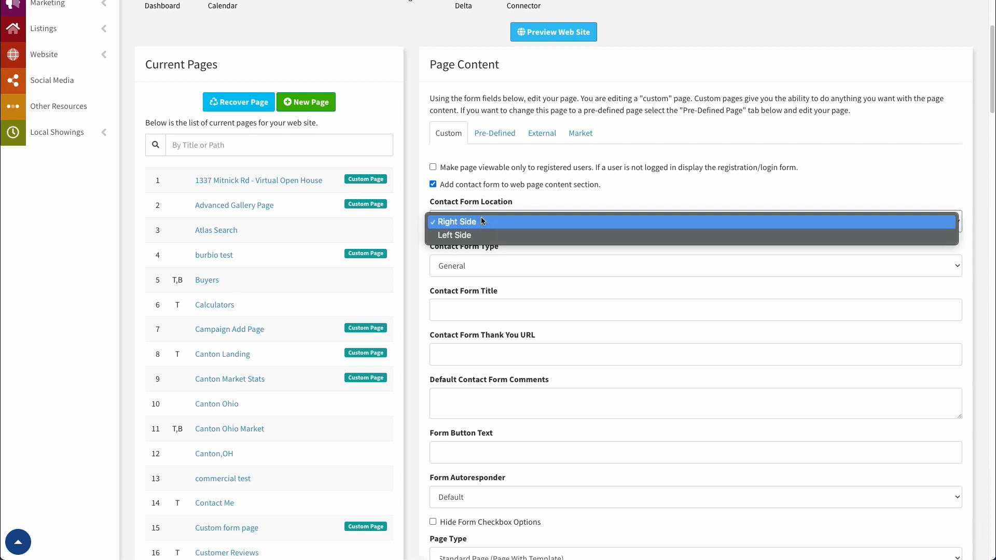
click(492, 235)
click(490, 219)
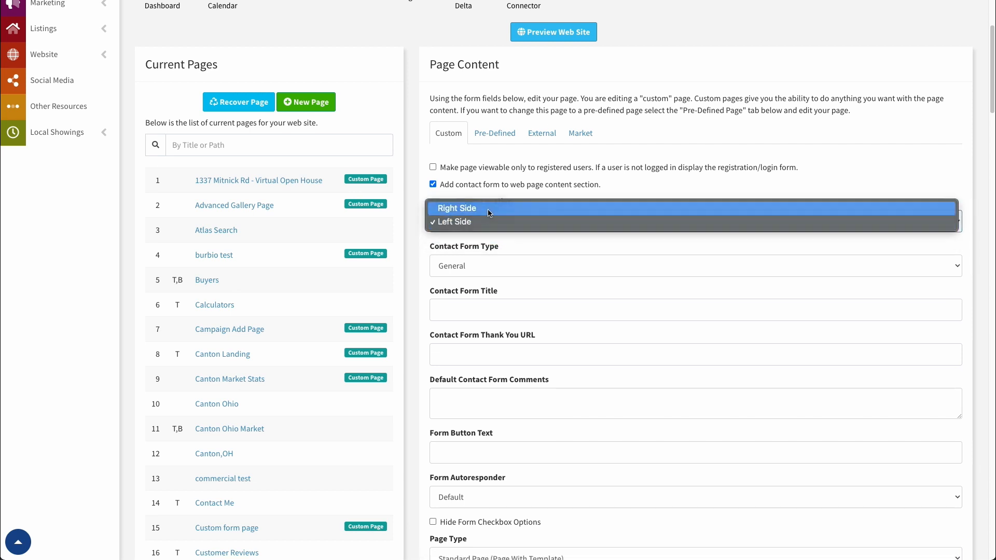
click(491, 208)
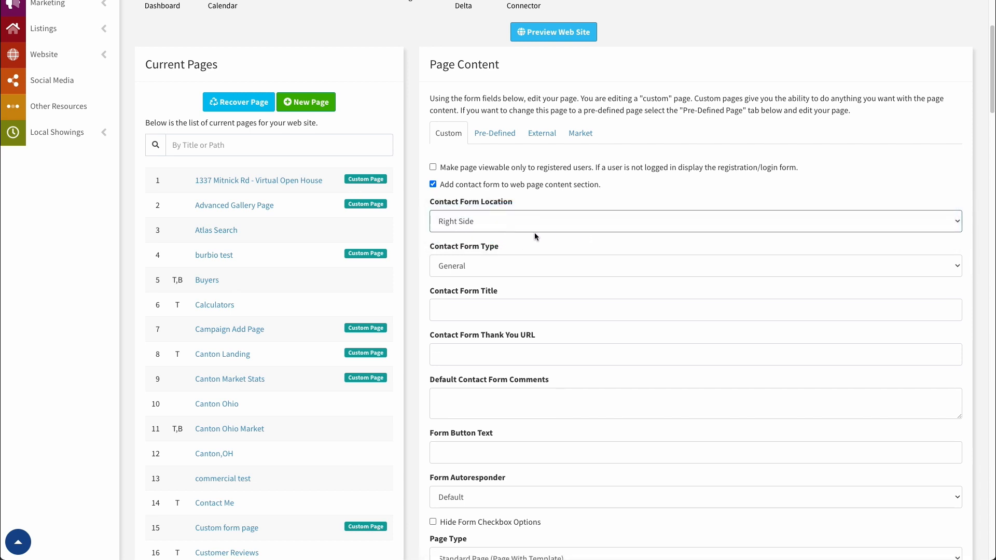
Set the new page's contact form type to General with Address.
scroll(492, 233, down, 5)
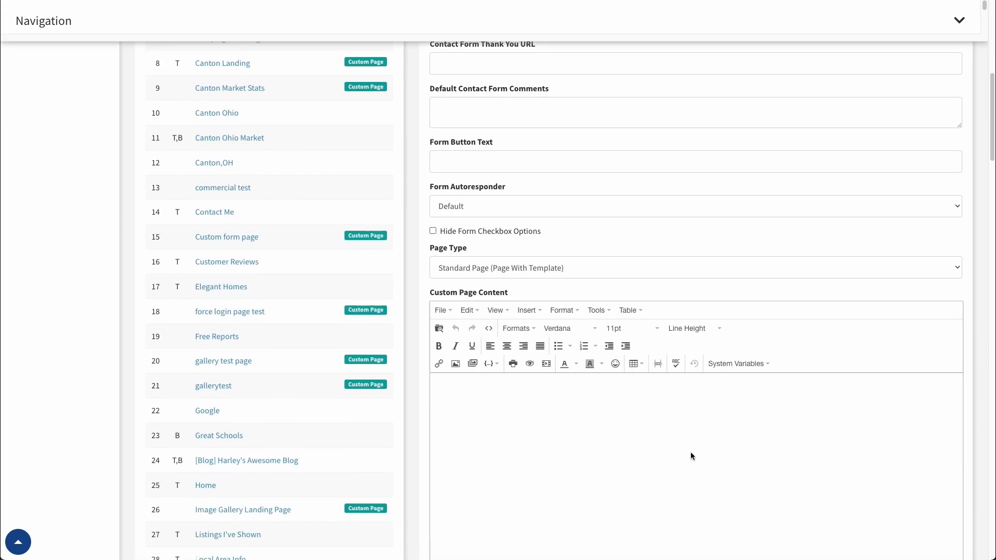
scroll(607, 438, up, 4)
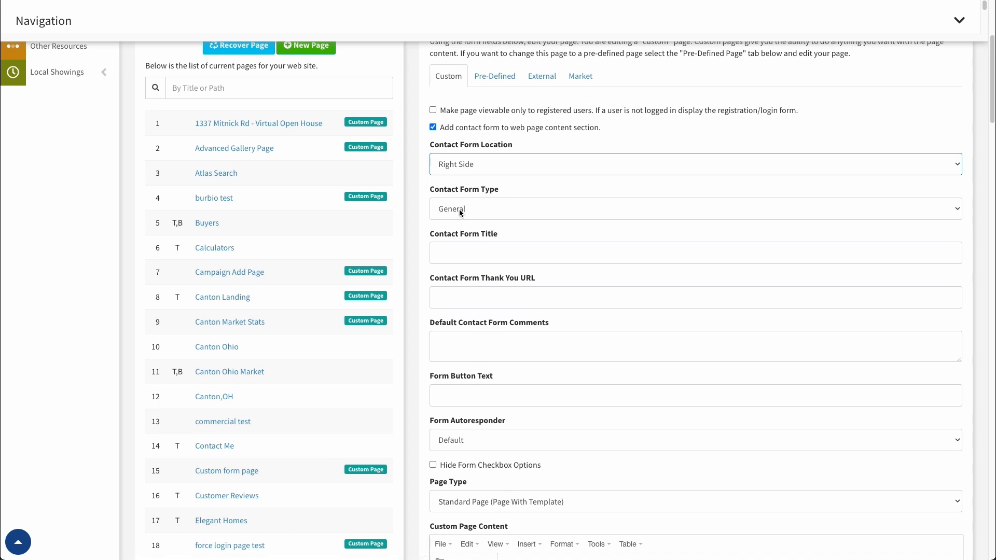
click(491, 210)
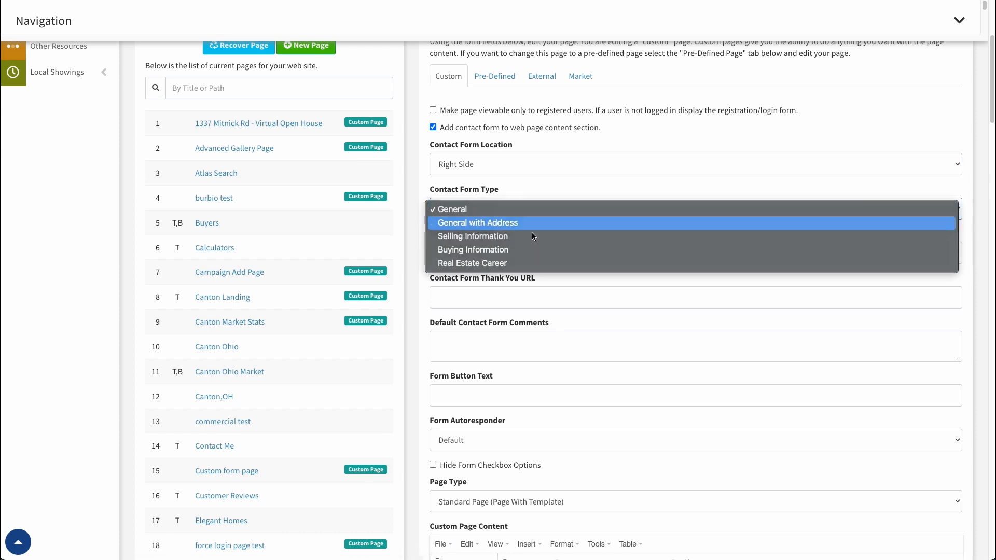
click(485, 222)
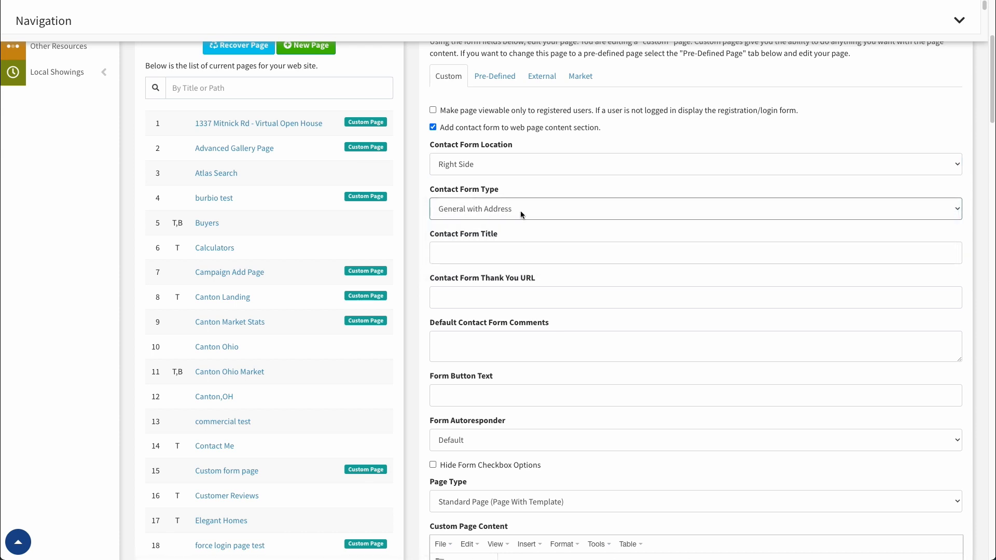
Try the Selling Information, Buying Information and Real Estate Career types for the new page's contact form.
click(521, 210)
click(500, 223)
click(515, 202)
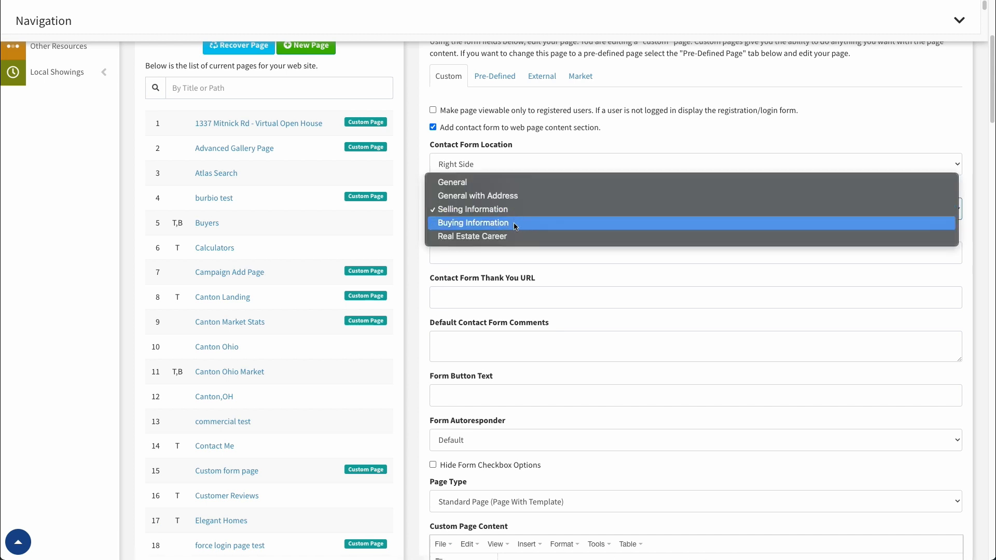
click(515, 224)
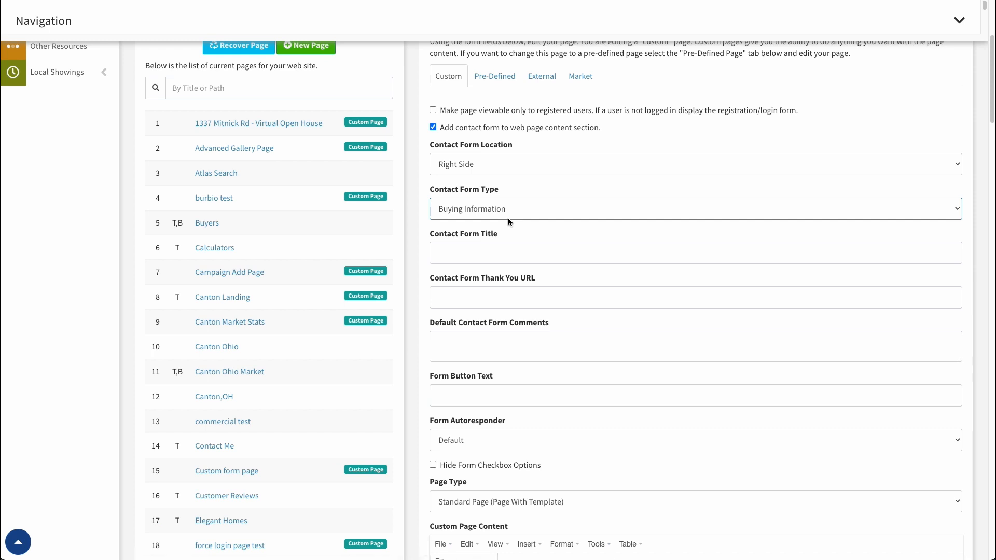
click(509, 217)
click(514, 223)
Set the contact form type to General and its title to "My Form".
click(504, 208)
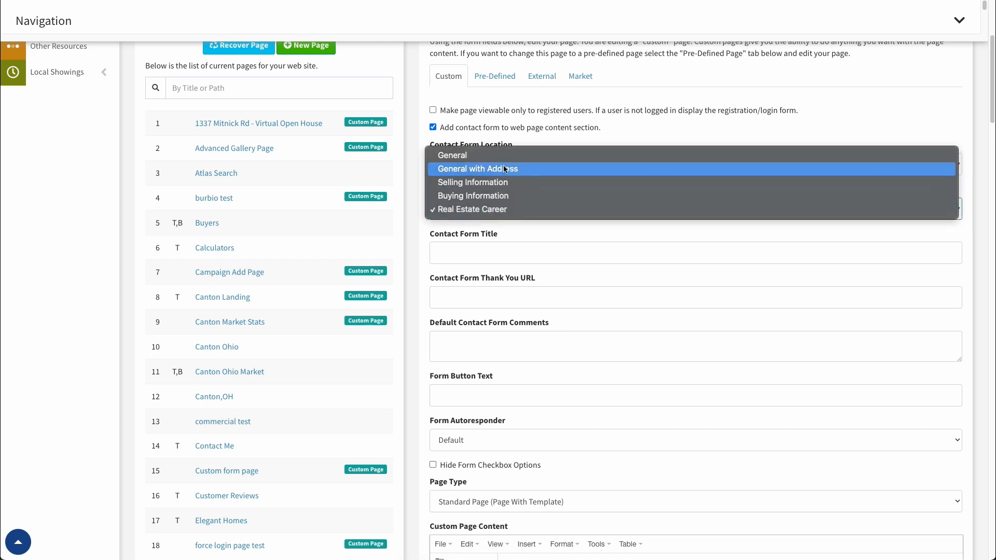
click(513, 153)
click(453, 248)
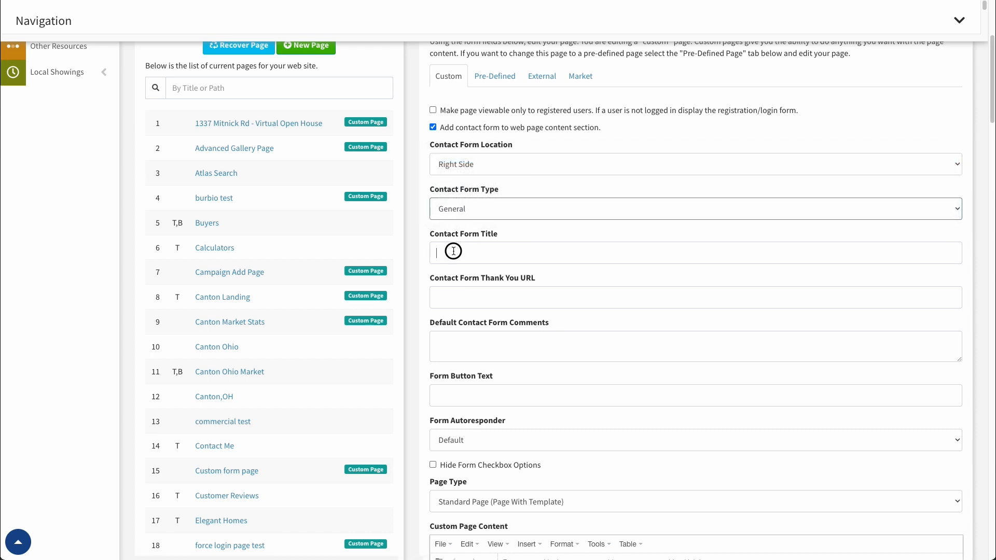
click(496, 280)
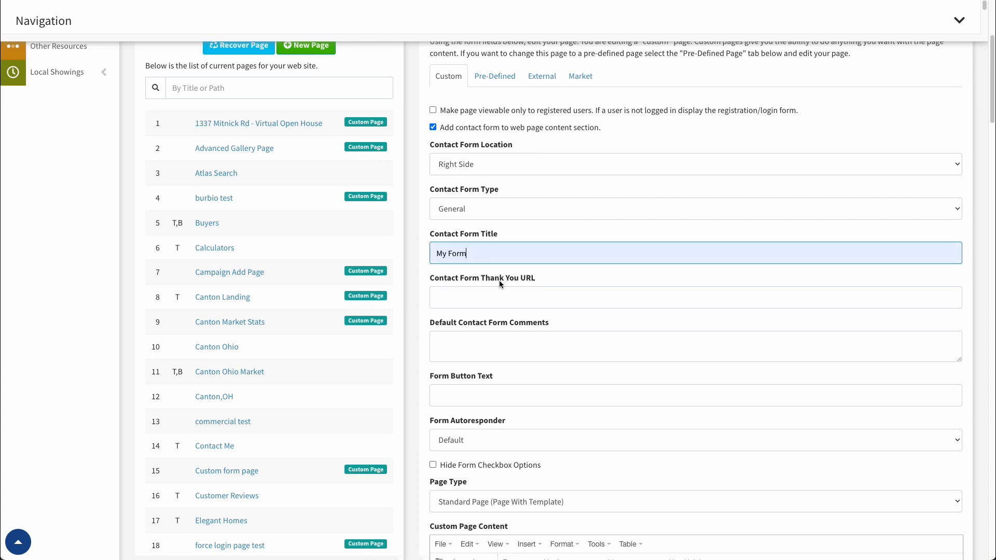
Leave the contact form's thank you URL and default comments empty, and set its button text to "Enter NOW!".
click(468, 304)
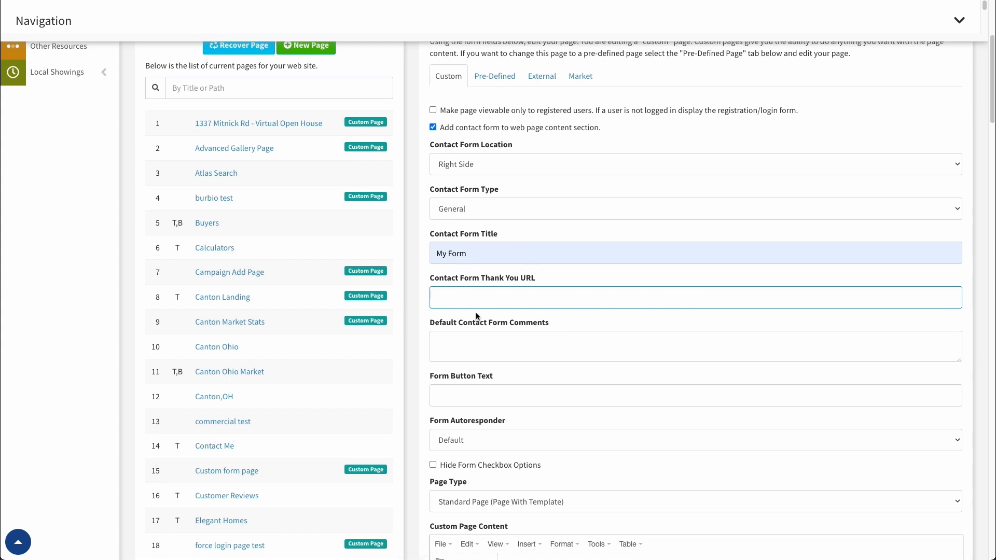
click(480, 349)
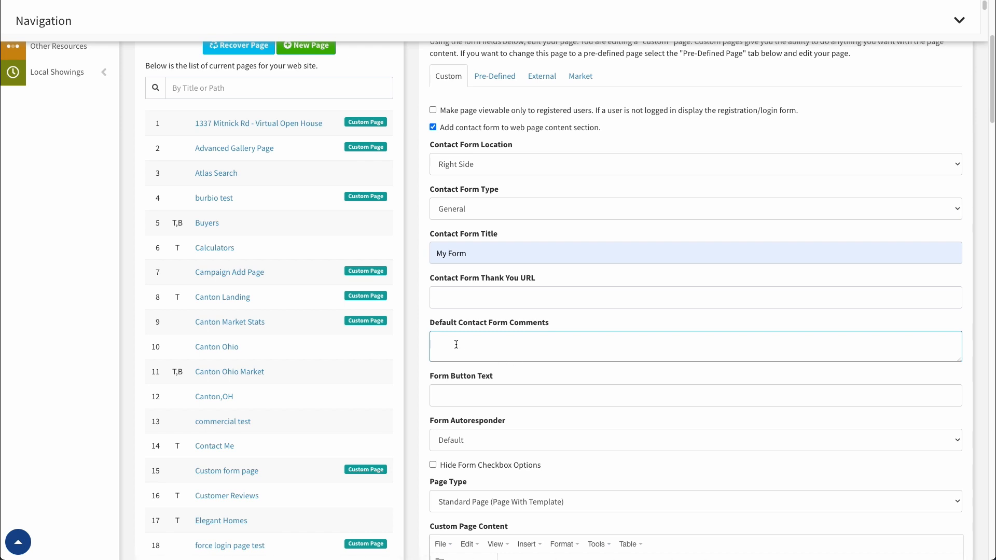
click(473, 403)
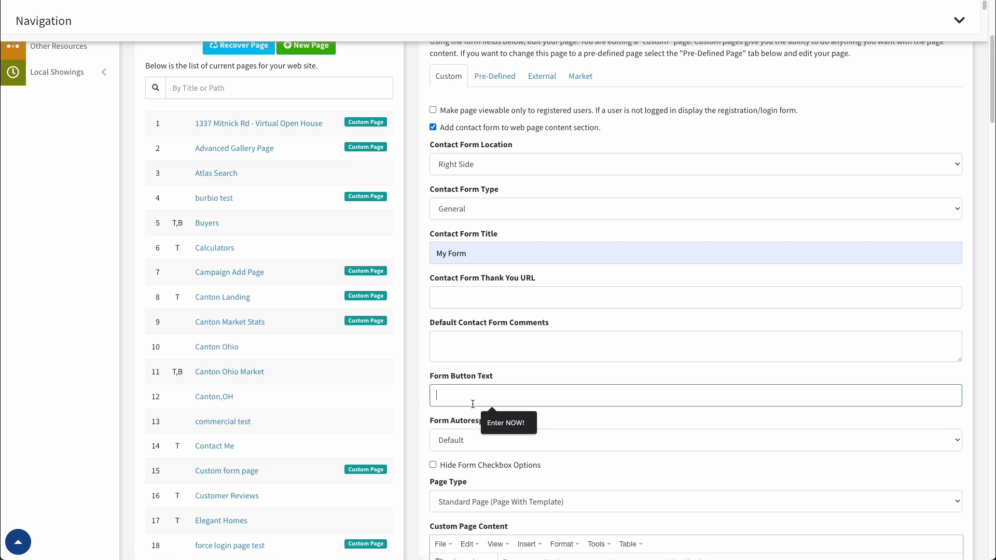
click(503, 422)
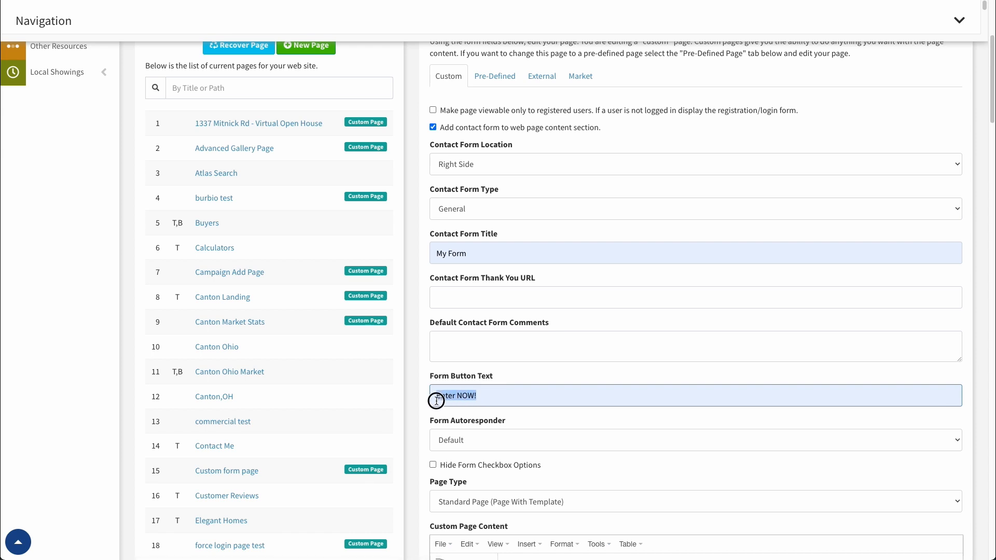
Try "Portfolio auto responder to customer (buying form)" as the form autoresponder, and set it back to Default.
click(473, 439)
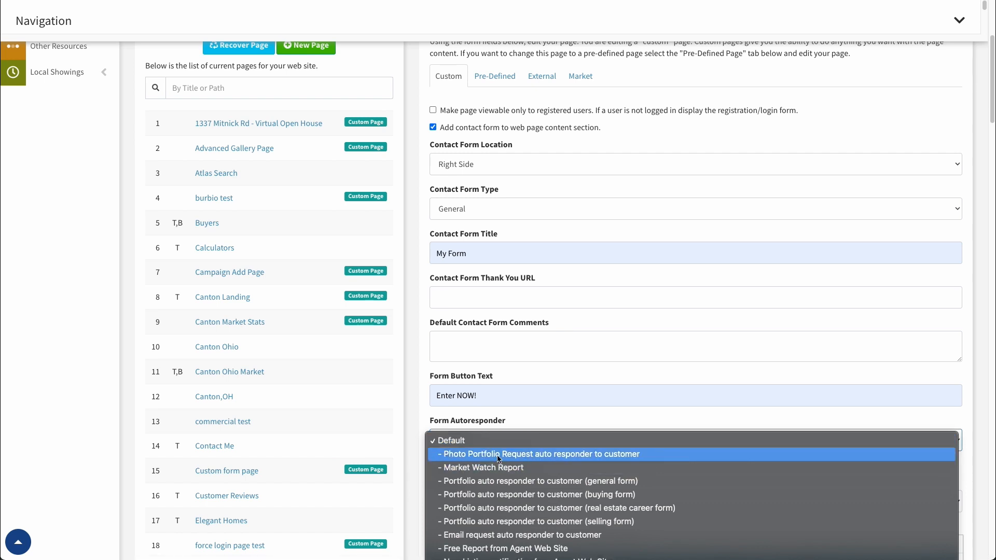
click(520, 497)
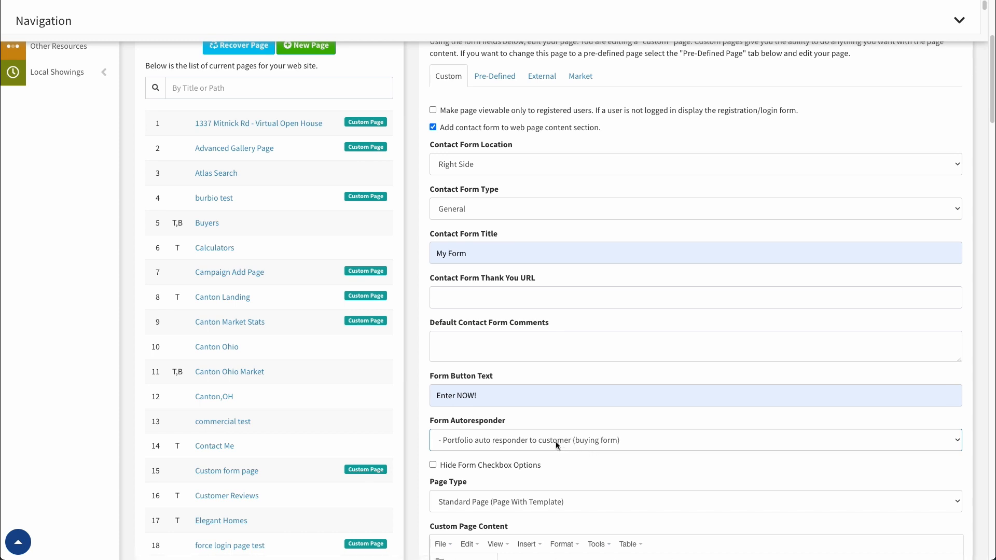
click(533, 437)
key(Up)
key(Up)
key(Up)
key(Up)
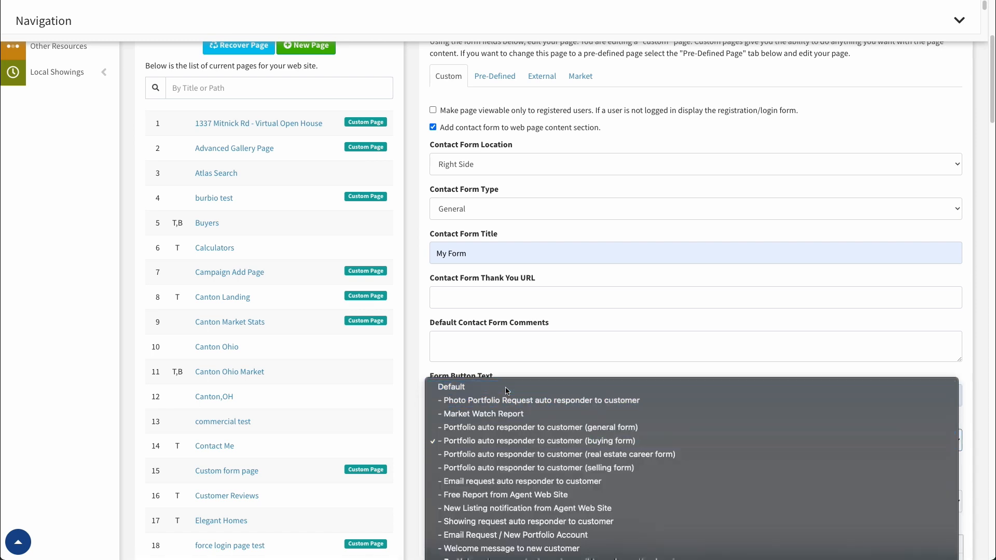
key(Return)
Try hiding the contact form's checkbox options, and turn the setting back off.
scroll(466, 440, down, 3)
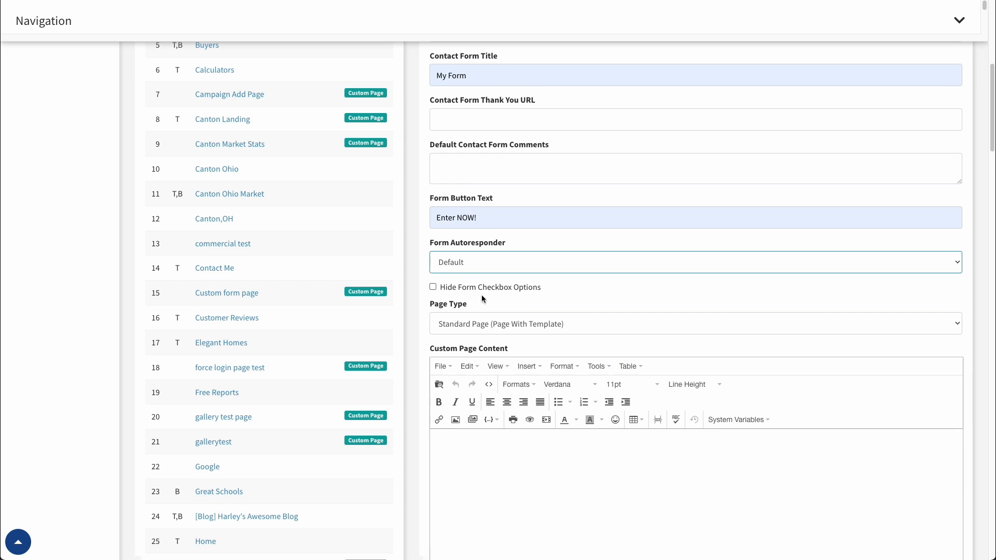
click(433, 288)
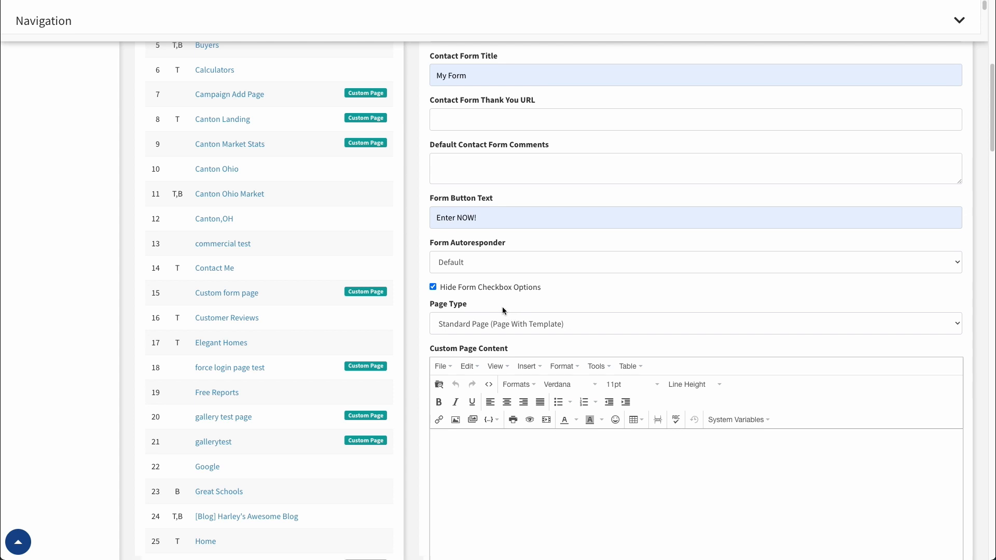
click(438, 291)
Try the Standard Page With No Navigation and Squeeze Page types, check the Google Analytics code option, and restore Standard Page (Page With Template).
scroll(519, 278, down, 1)
scroll(489, 254, down, 2)
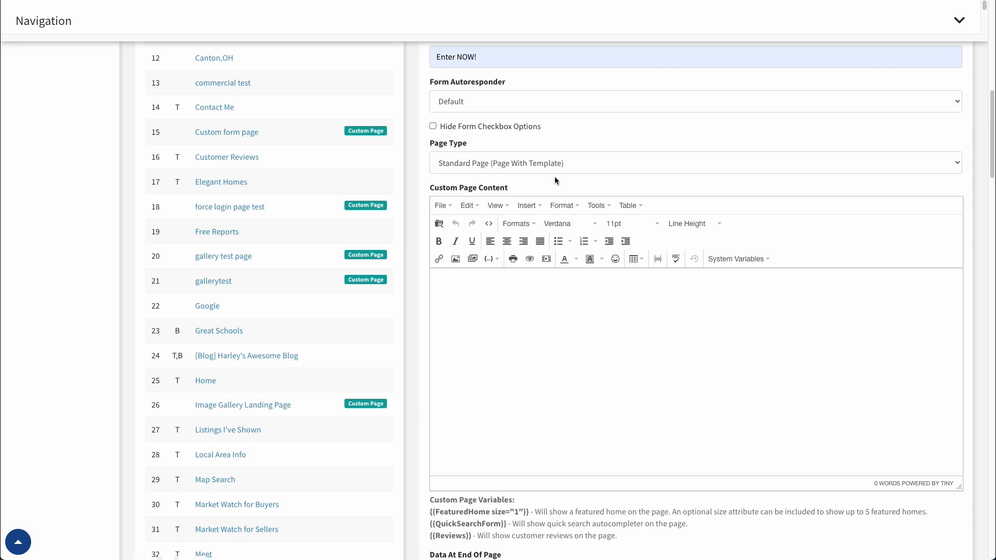
click(487, 159)
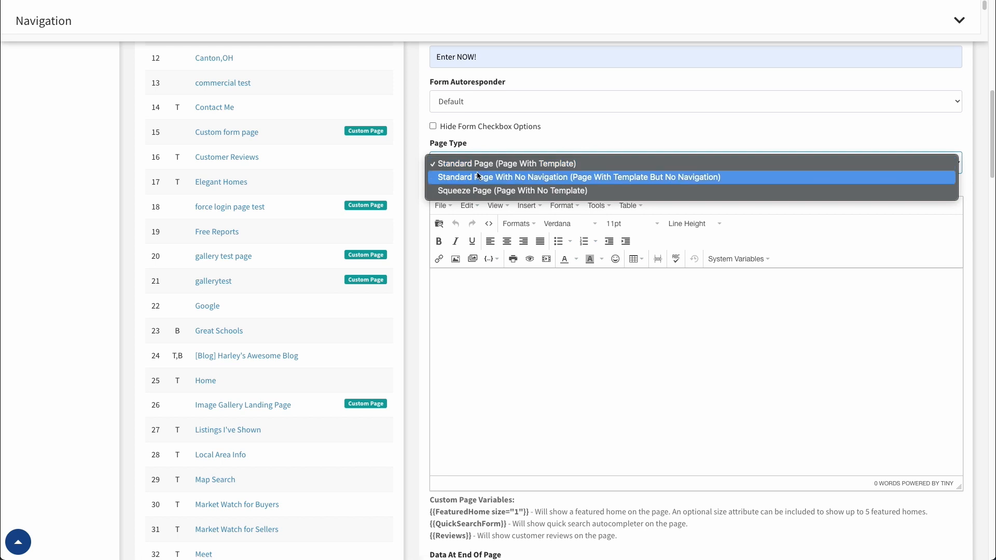
click(494, 177)
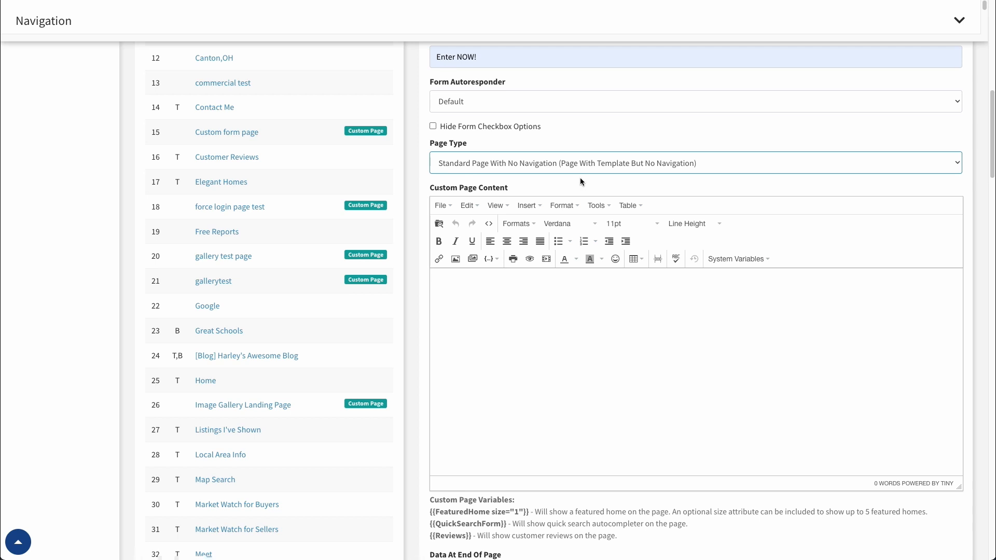
click(531, 167)
click(534, 179)
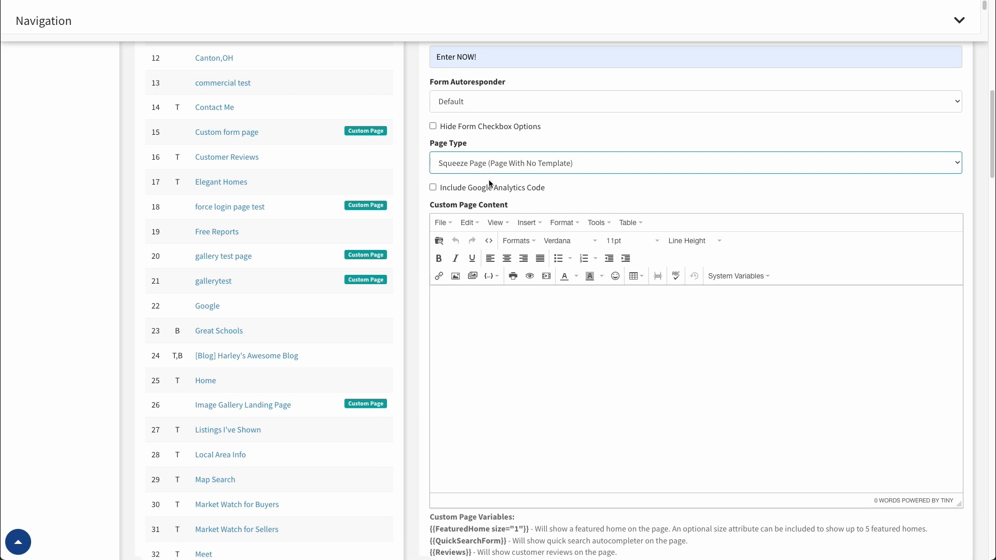
click(434, 189)
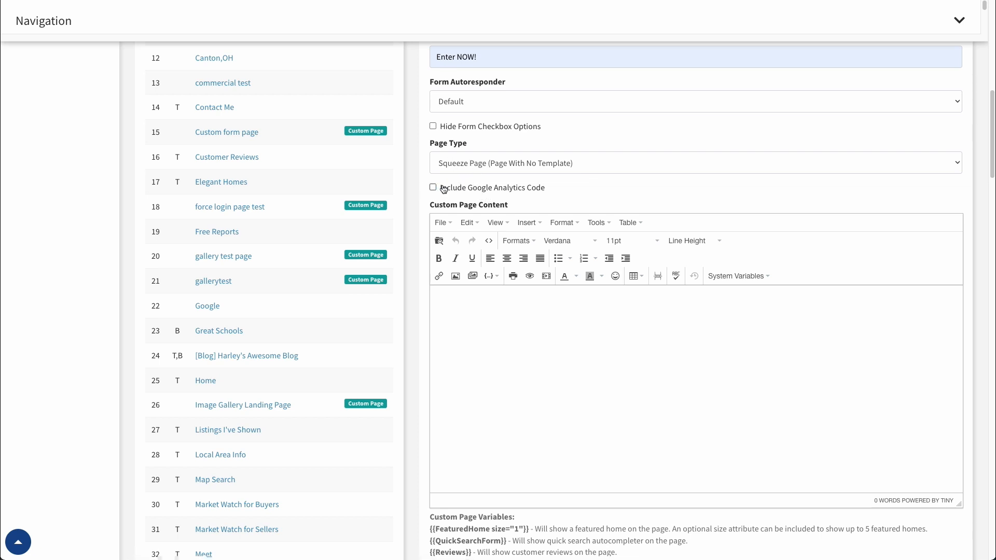
click(469, 163)
click(493, 134)
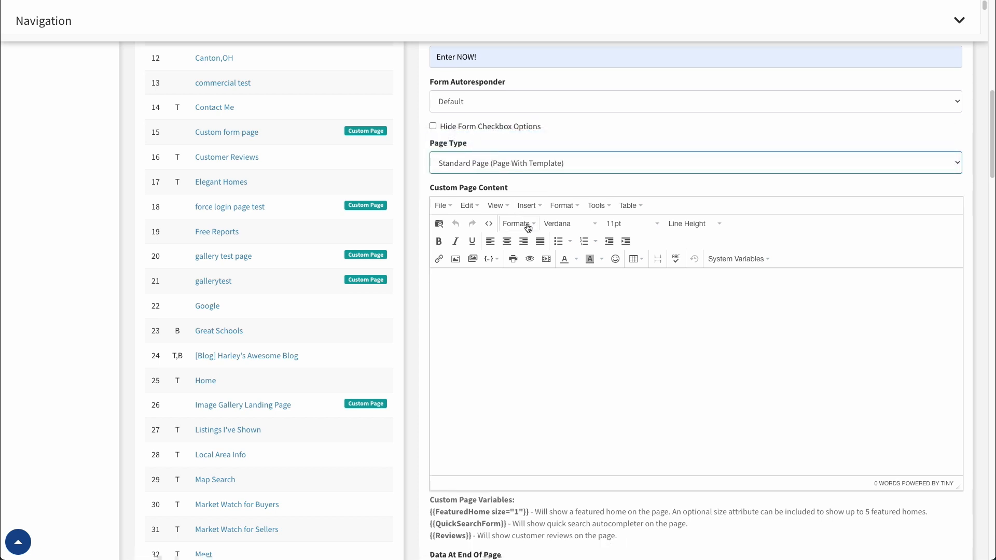
Add "This is my page content." to the custom page content and format it as a bold Heading 1.
click(488, 300)
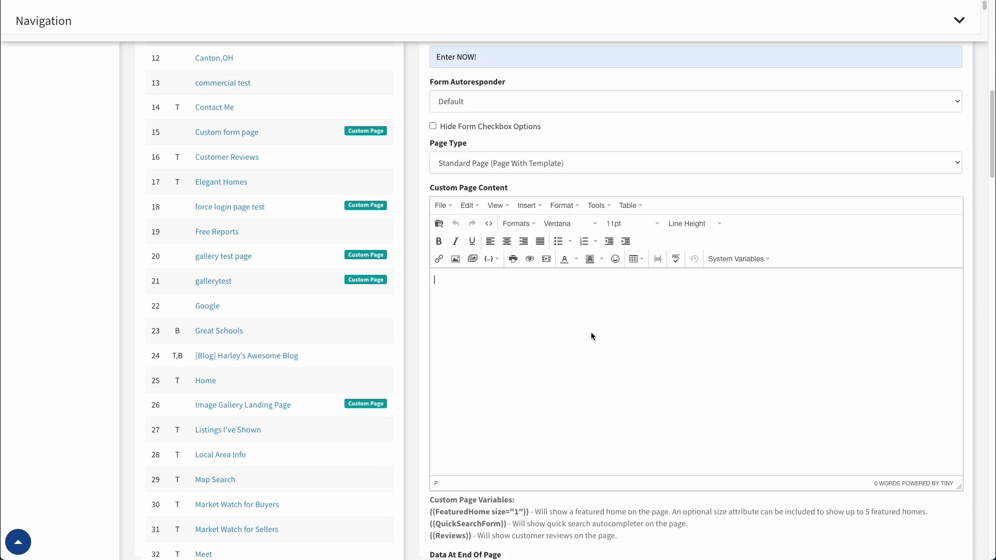
text(This is my page content.)
drag(439, 281, 560, 285)
click(438, 241)
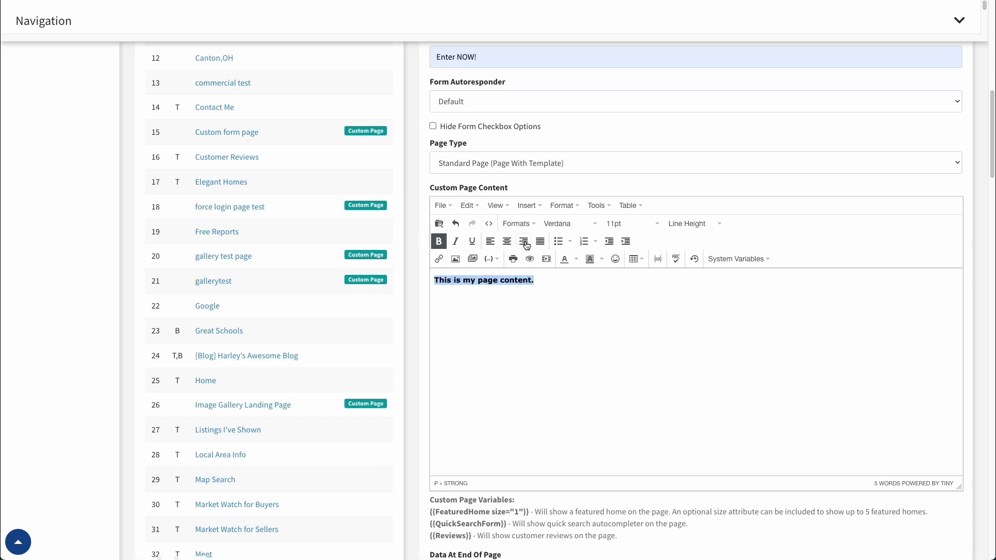
click(519, 224)
mouse_move(520, 240)
click(642, 244)
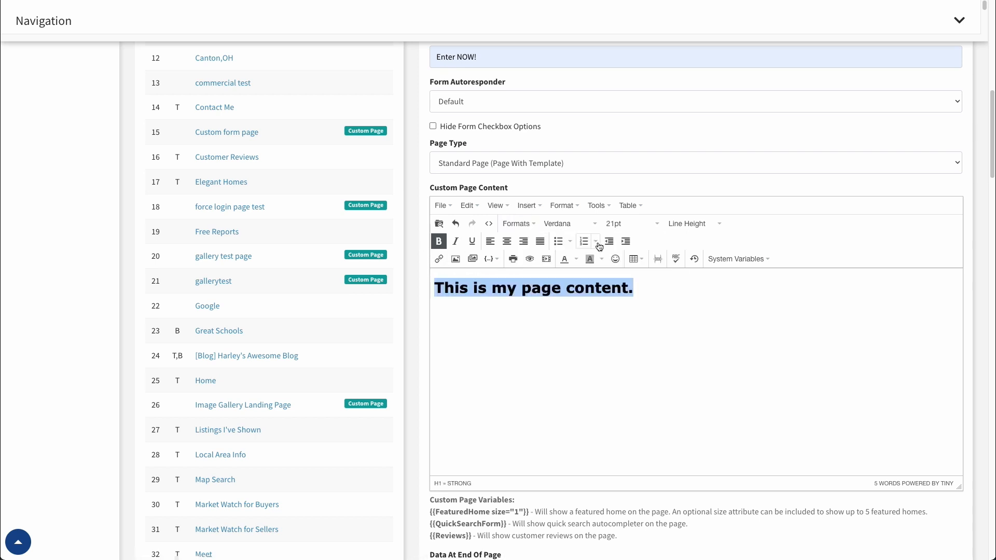
click(647, 292)
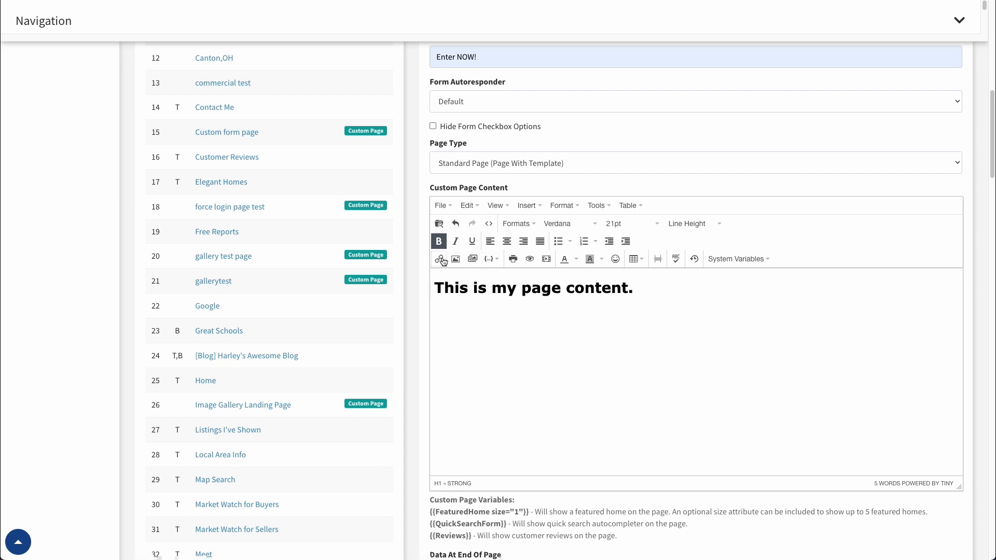
View the Stock Image Gallery and the Market Activity widget's settings, closing both without inserting anything.
click(472, 259)
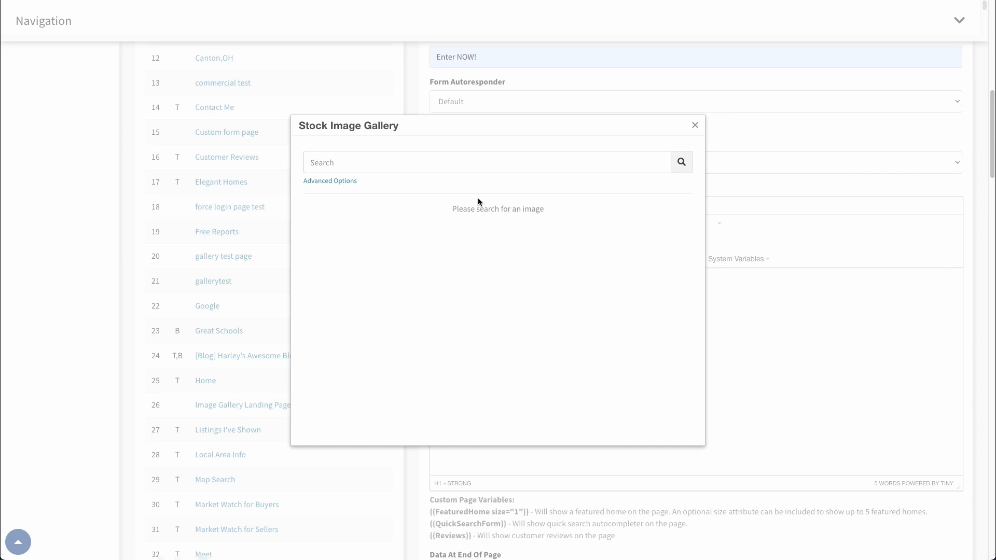
click(695, 127)
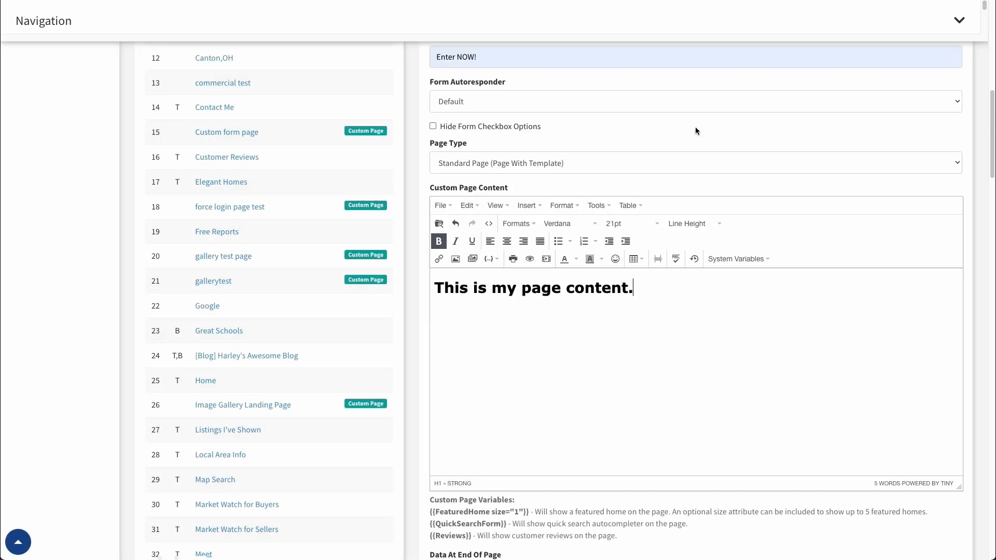
click(499, 258)
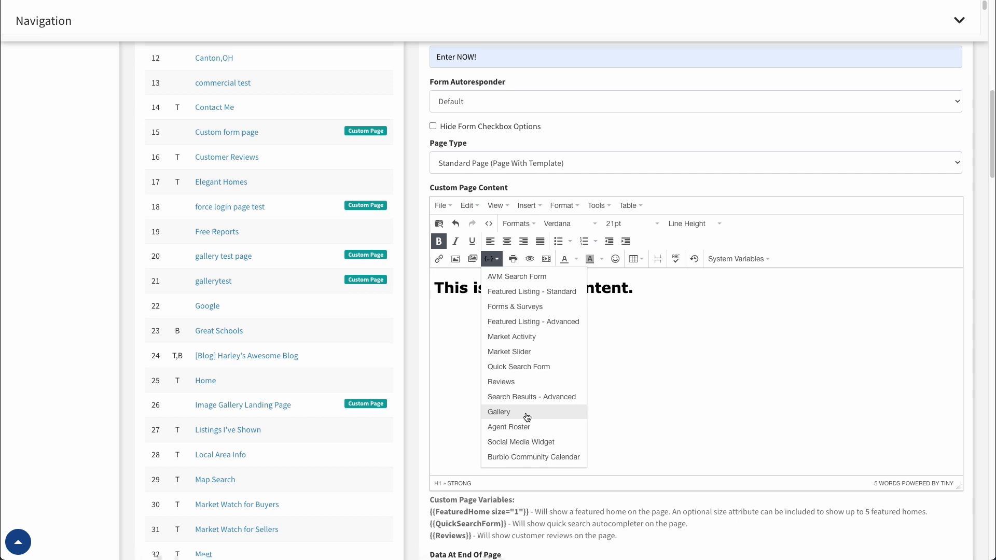
click(518, 339)
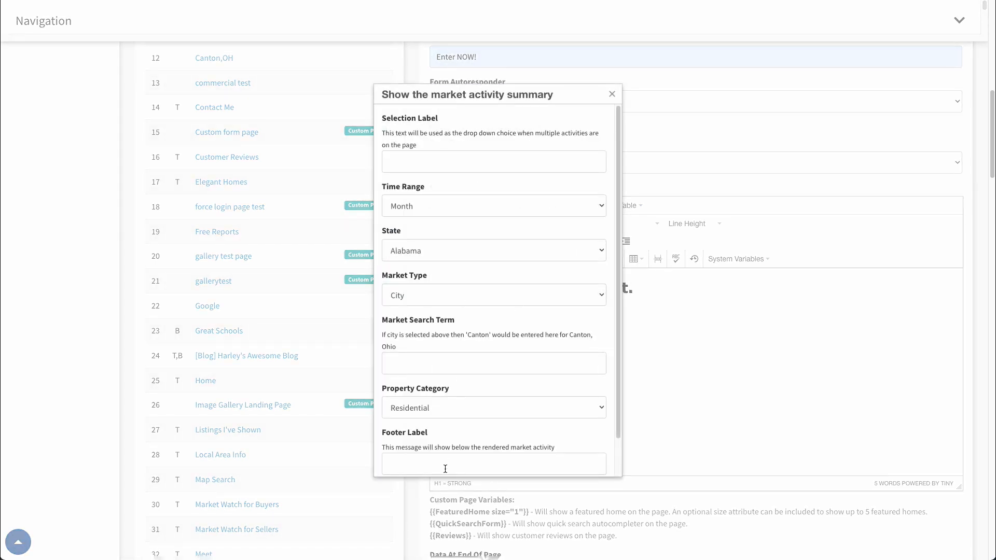
click(612, 94)
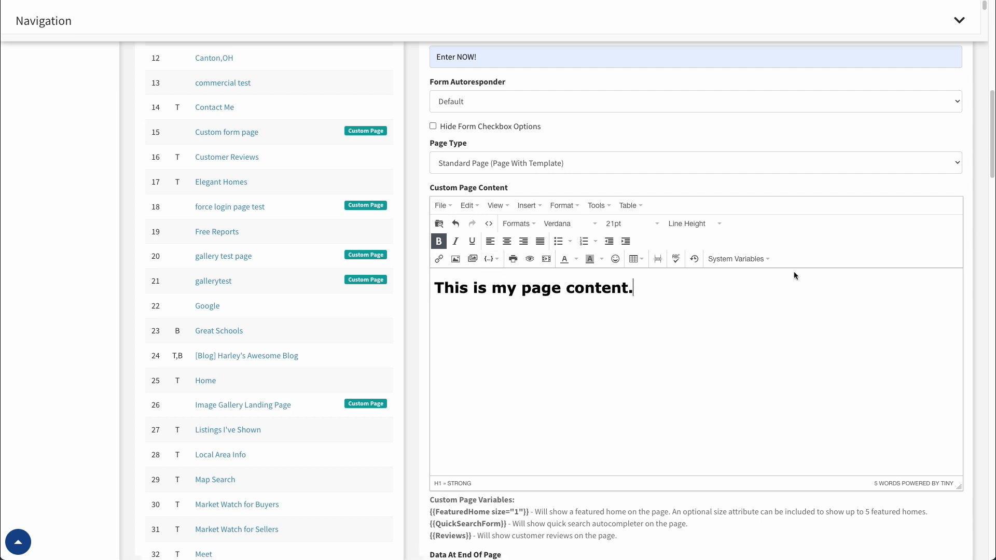
Try Sold Listings and Atlas Search Home Finder as the data at end of page, and set it back to None.
scroll(565, 252, down, 6)
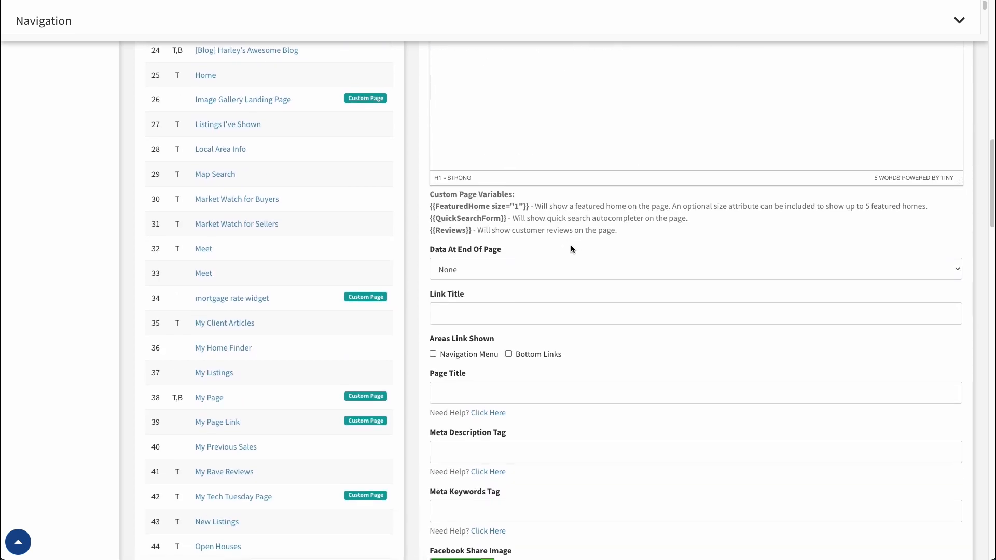
scroll(570, 245, down, 1)
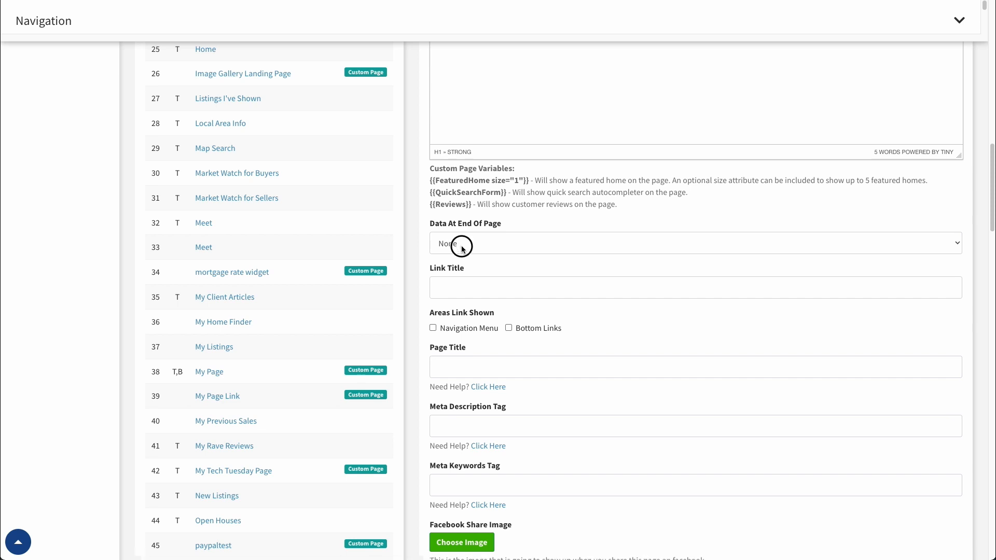
click(460, 242)
click(473, 256)
click(509, 244)
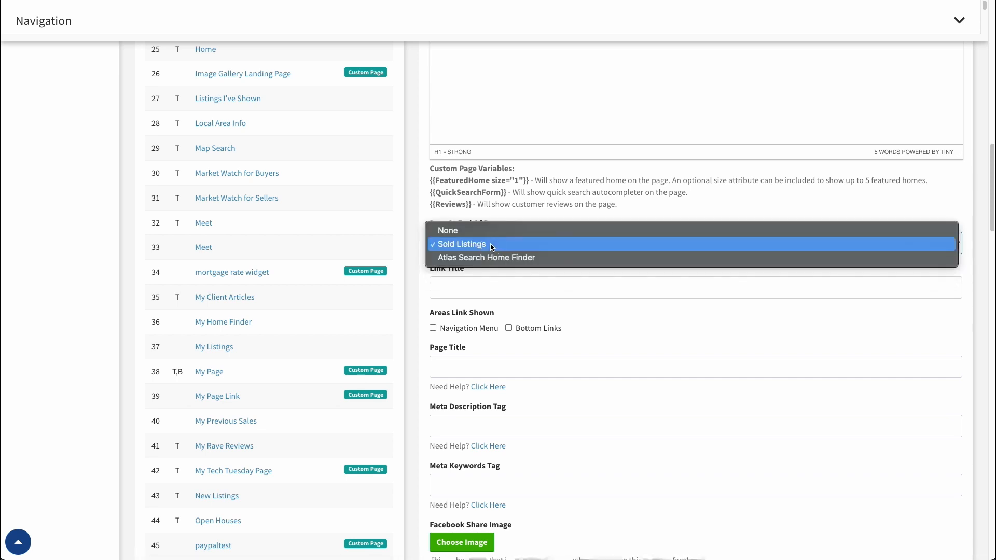
click(488, 256)
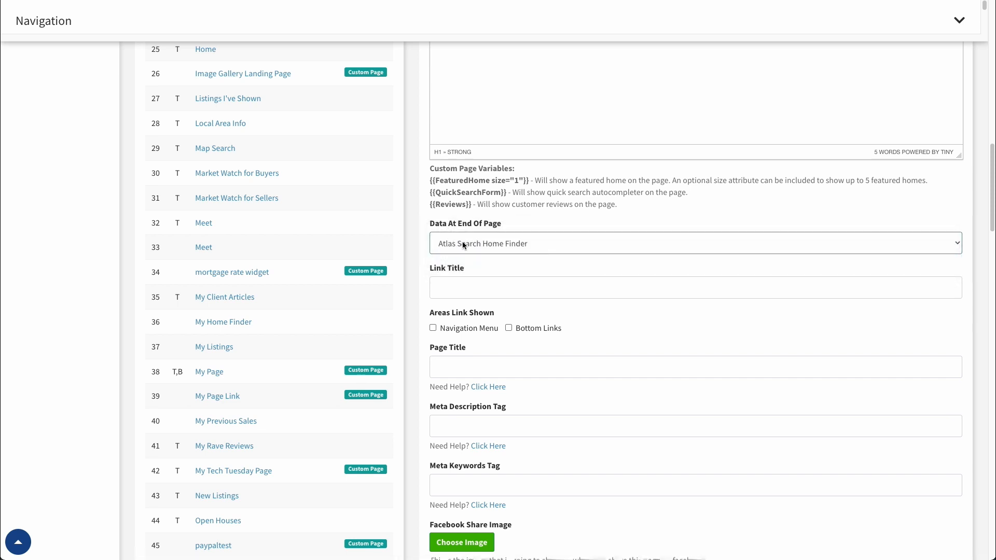
click(511, 244)
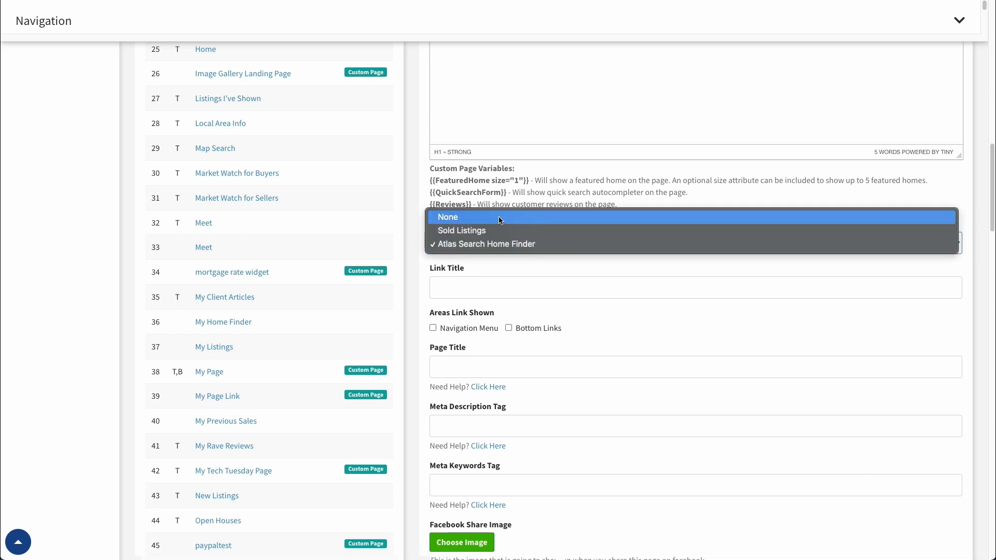
click(567, 240)
Set the link title to "Tech Tuesday Test Page".
click(465, 289)
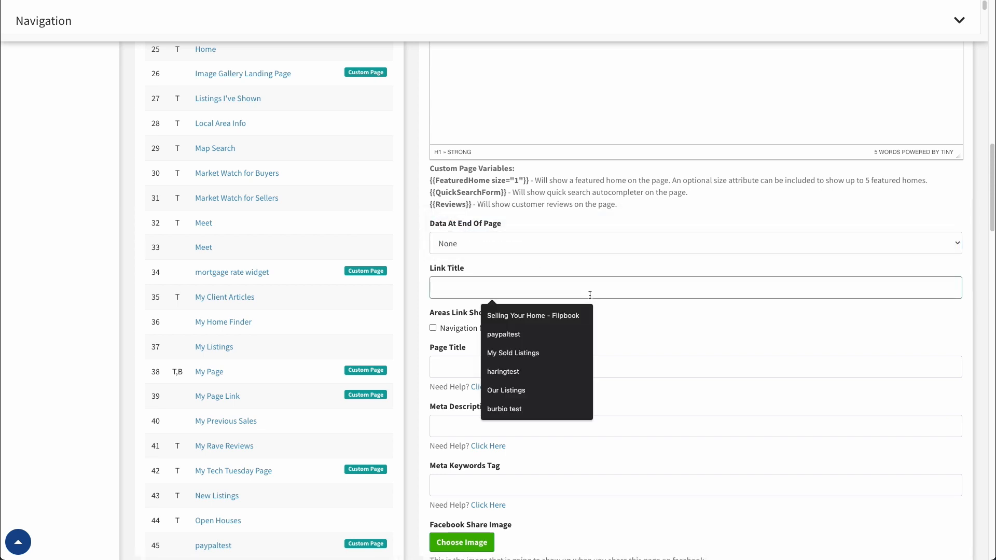
text(T)
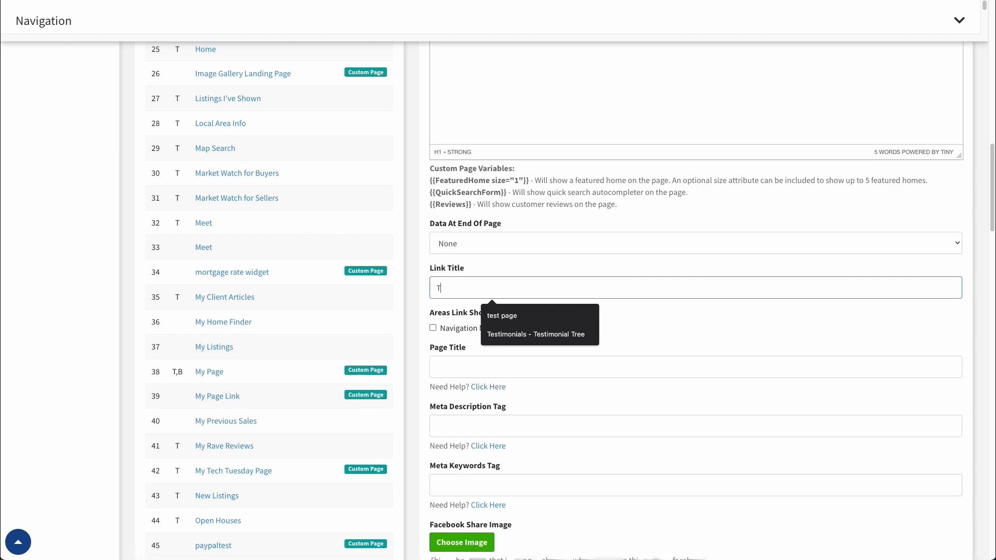
text(ech T)
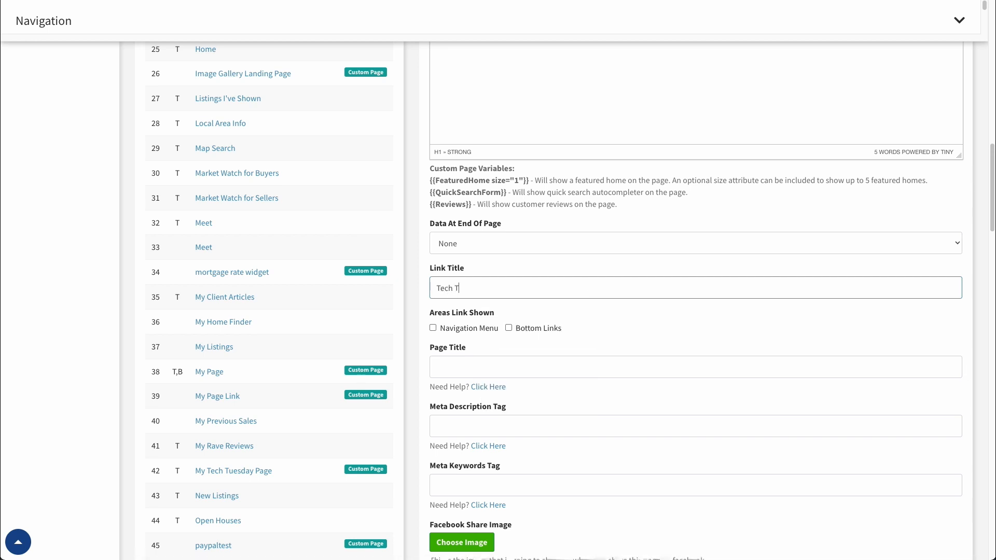
text(uesday Test Page)
Copy the link title into the page title and show the page's link in the Navigation Menu.
drag(437, 288, 518, 290)
key(ctrl+c)
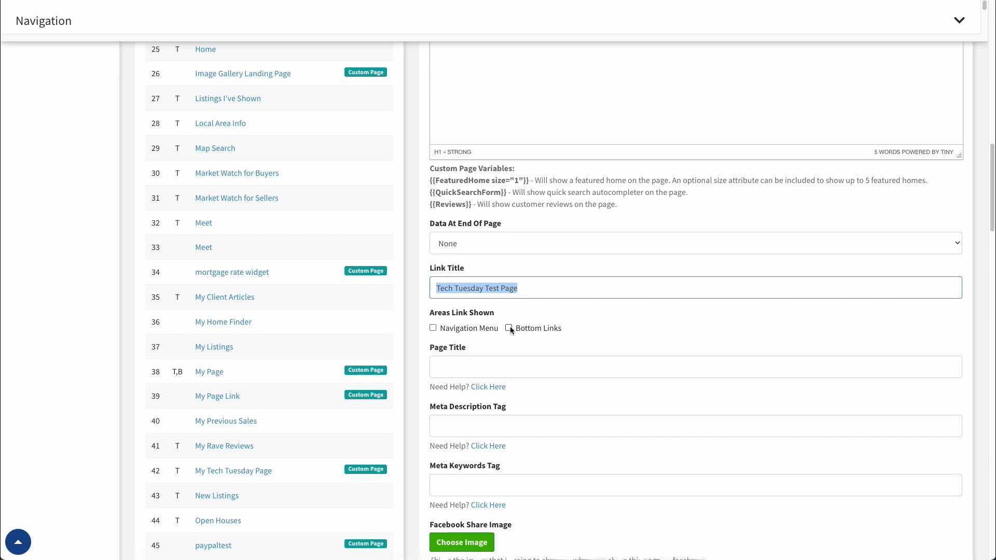
click(464, 368)
key(ctrl+v)
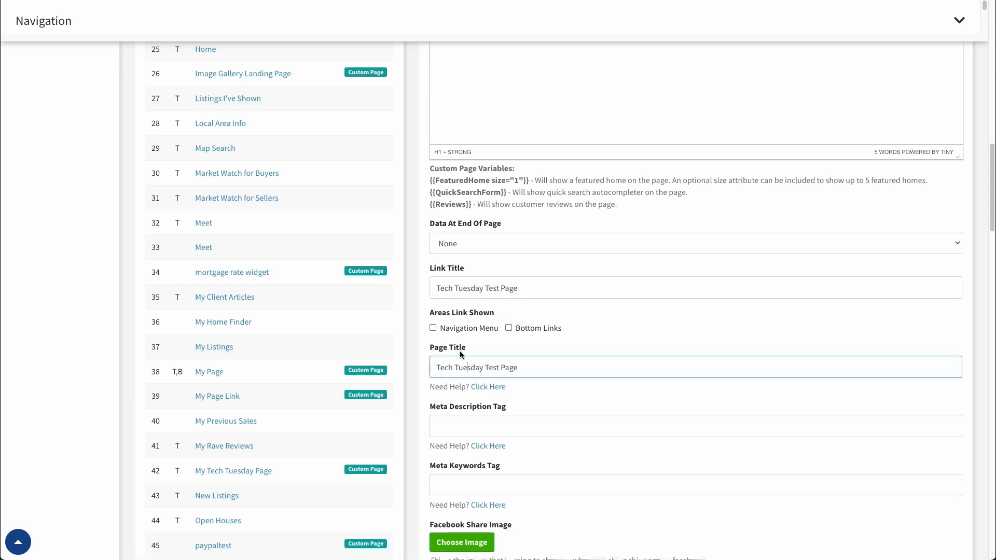
click(466, 367)
click(432, 329)
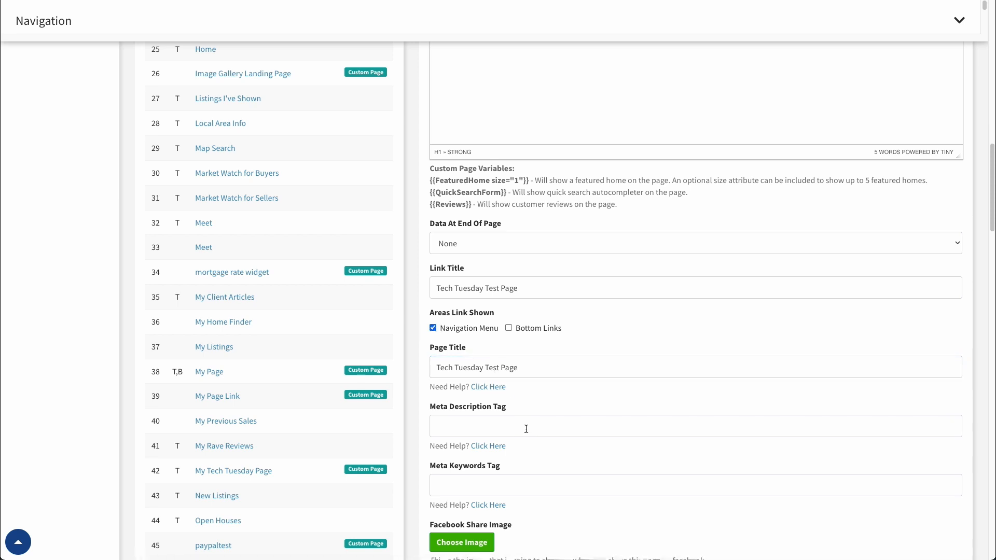
Examine the Meta Description Tag and Meta Keywords Tag fields without entering anything.
scroll(524, 424, down, 2)
scroll(524, 422, down, 2)
click(467, 236)
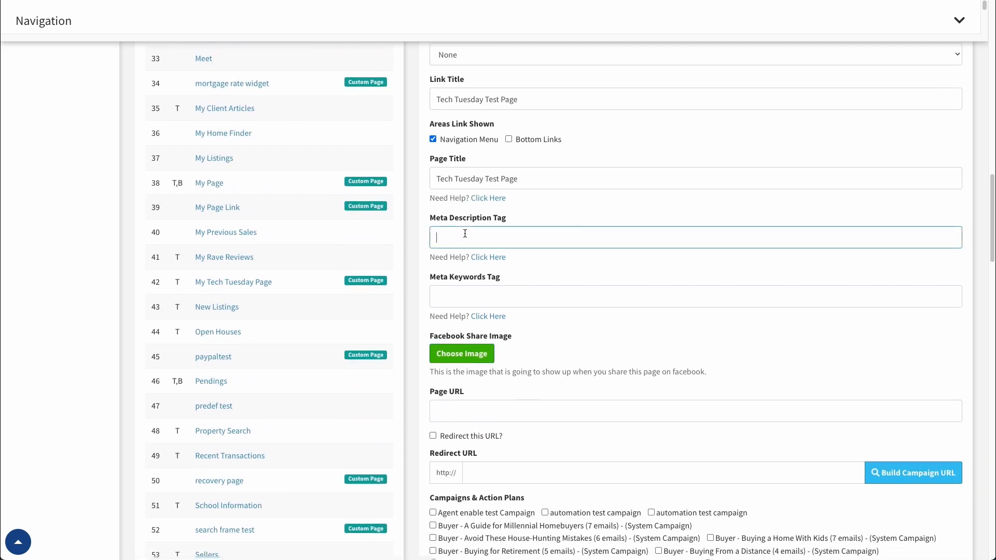
click(481, 300)
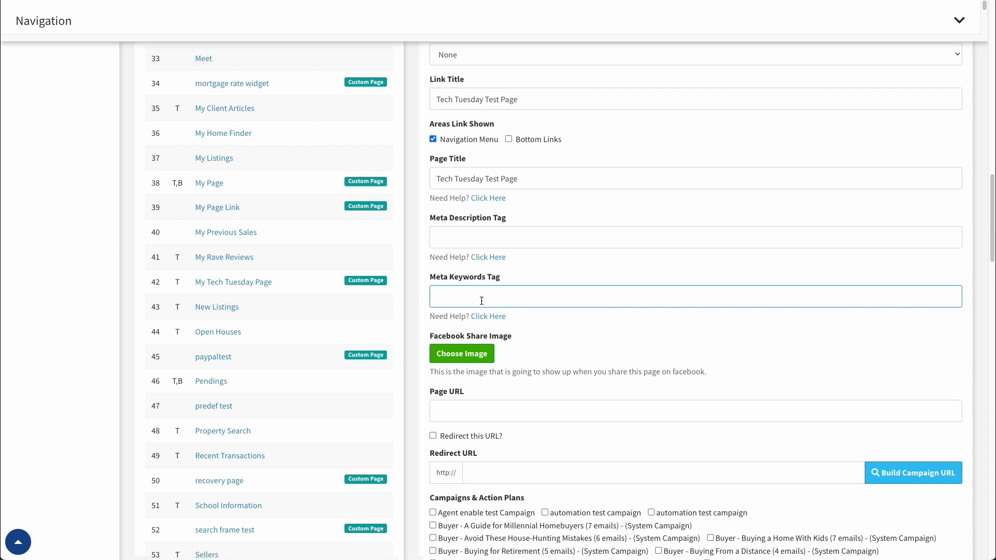
click(446, 235)
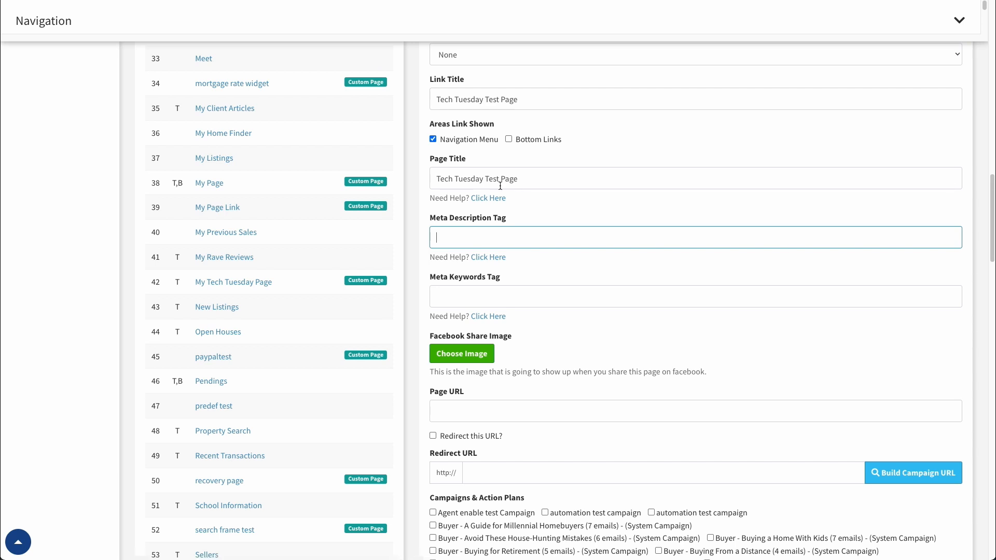
click(507, 295)
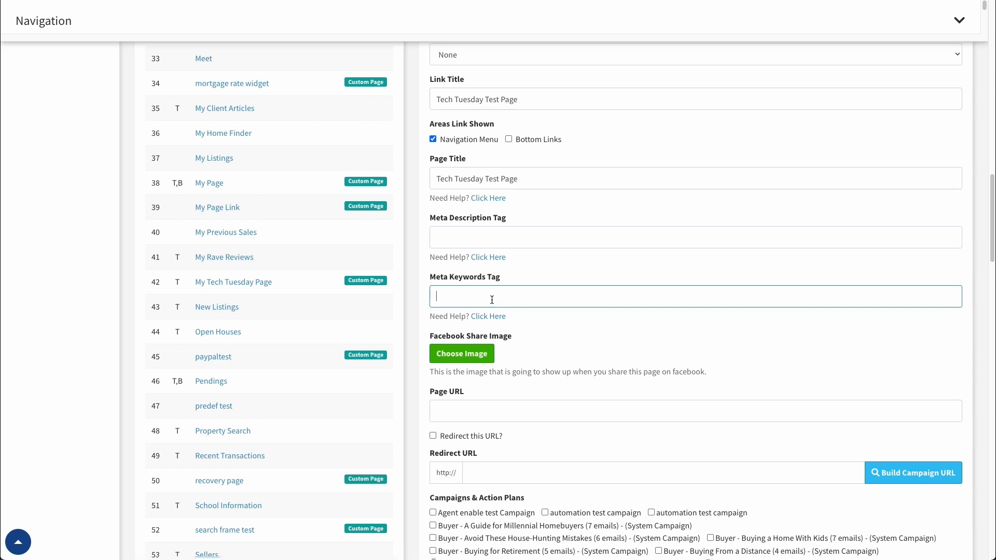
Set the page URL to /tech-tuesday-test-page.
scroll(496, 305, down, 2)
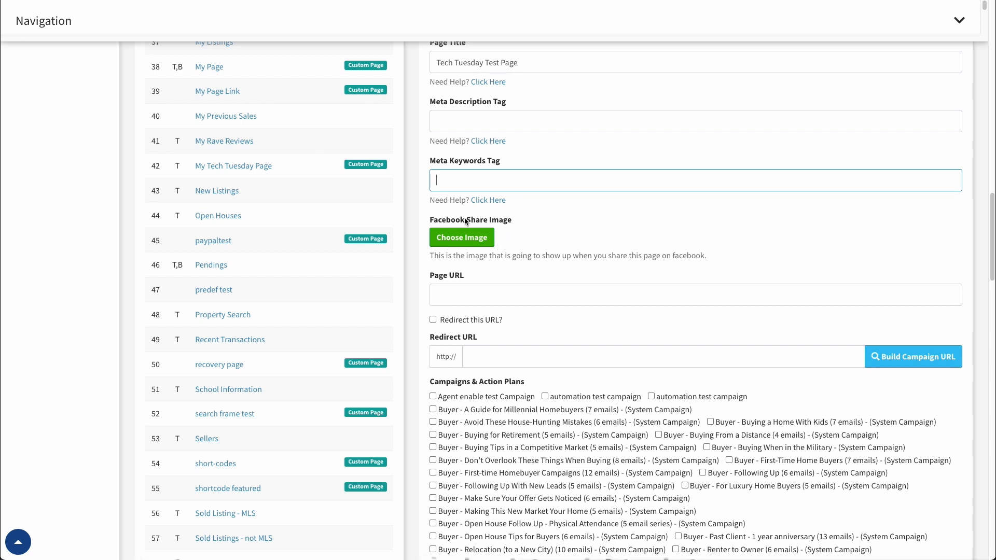
click(457, 295)
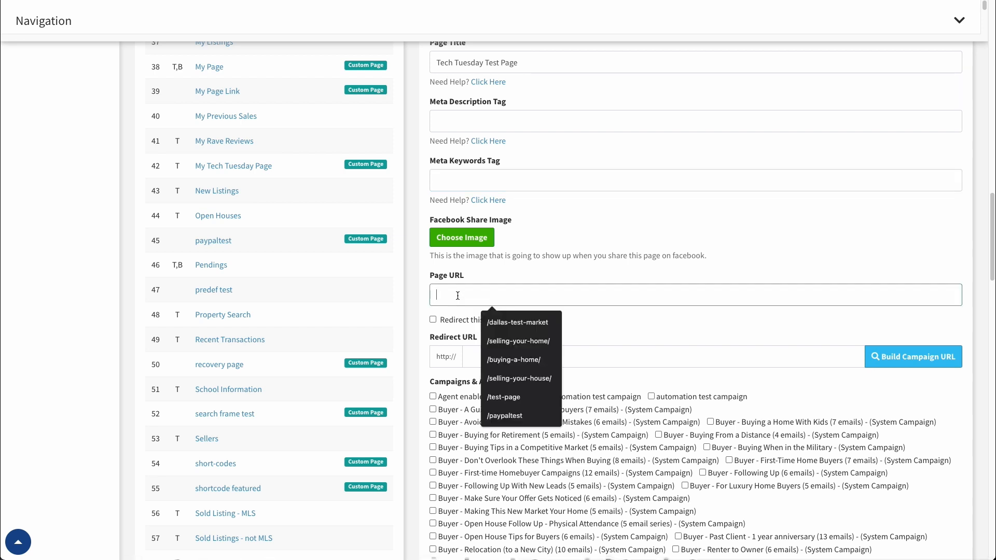
text(/t)
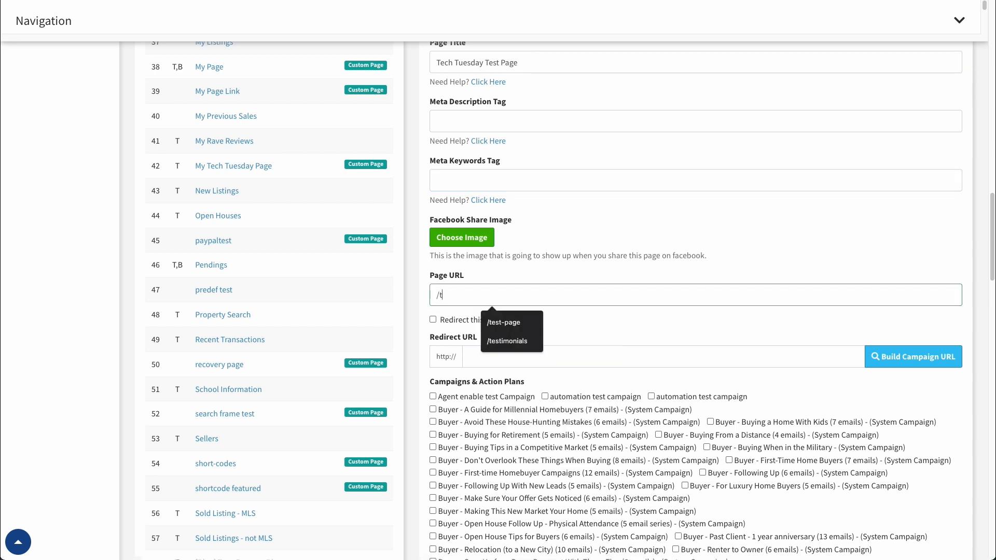
text(ech-tuesday-test-p[ag)
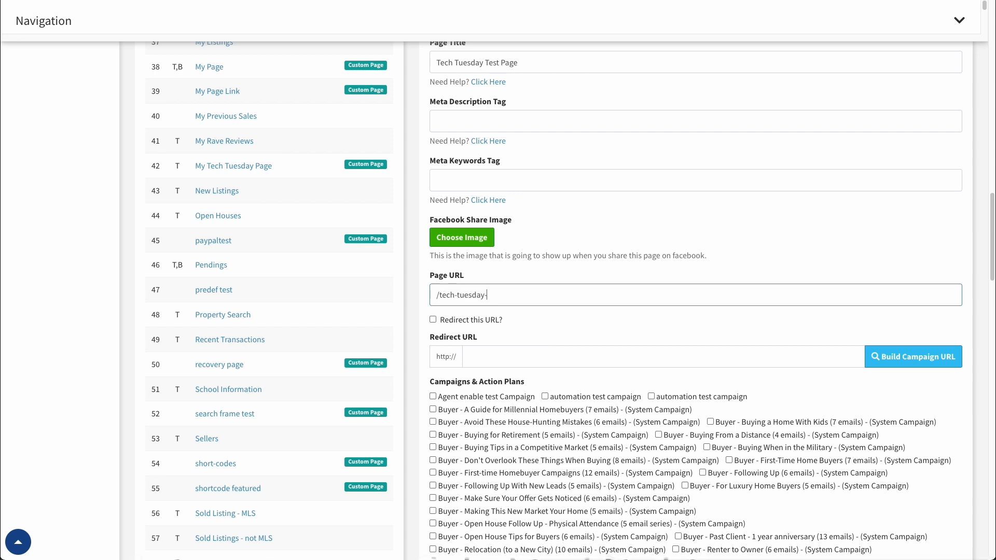
key(BackSpace)
key(BackSpace)
key(BackSpace)
text(age/)
key(BackSpace)
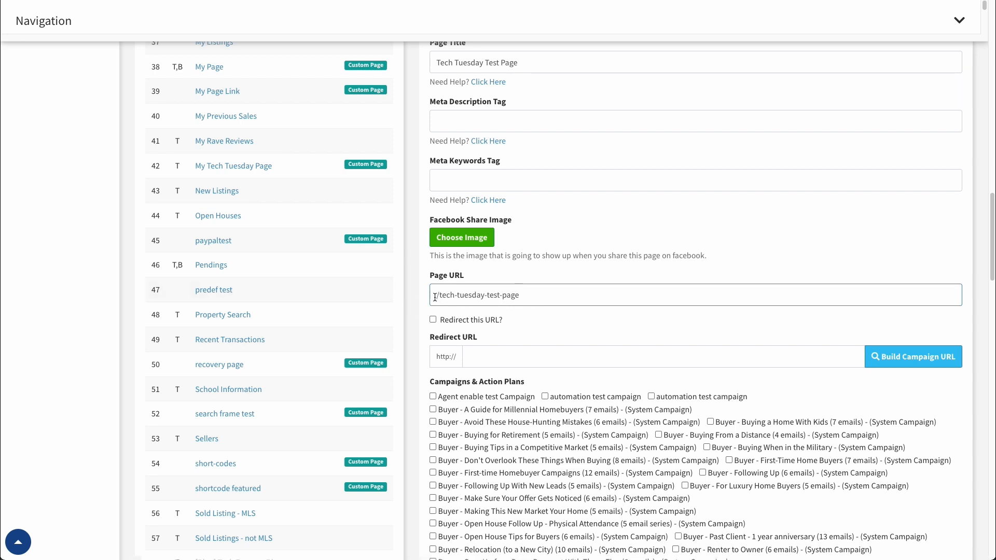
drag(436, 294, 525, 299)
click(531, 299)
Enable the redirect for this URL and shorten the page URL to /tech-tuesday.
click(433, 319)
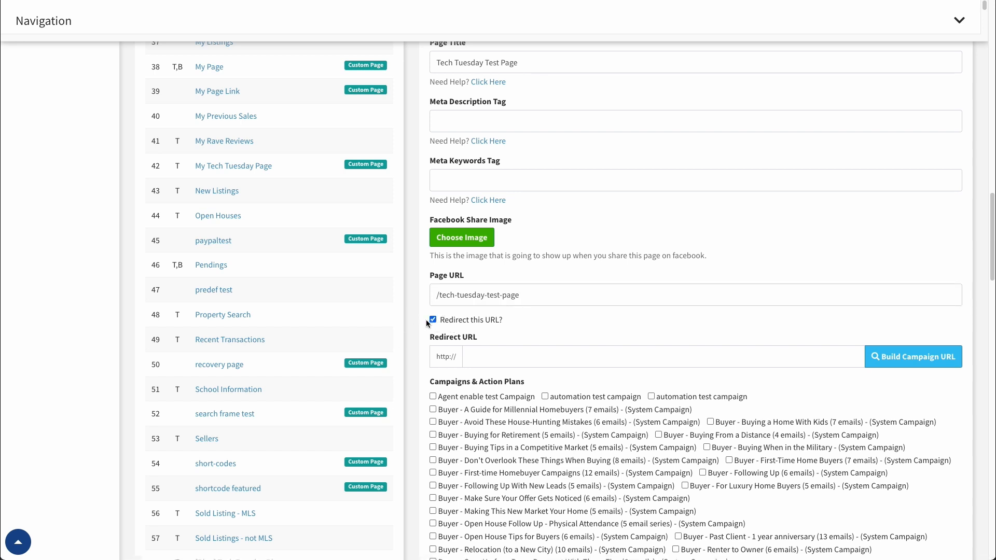
click(468, 356)
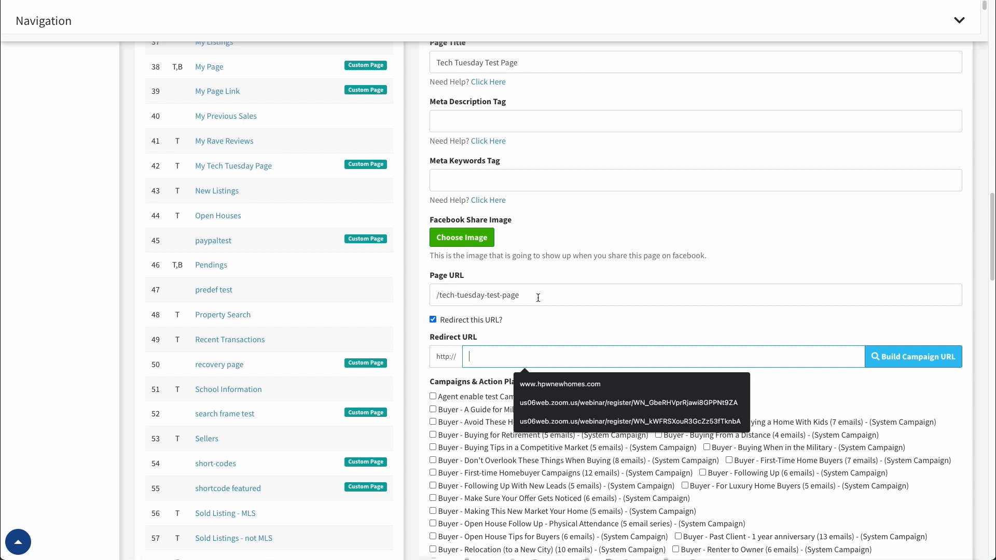
drag(530, 298, 437, 297)
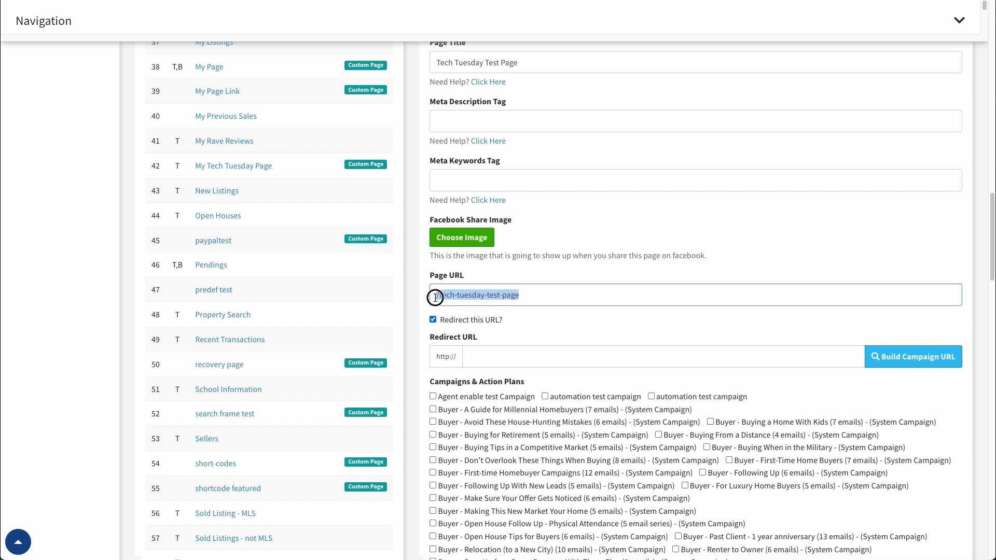
key(End)
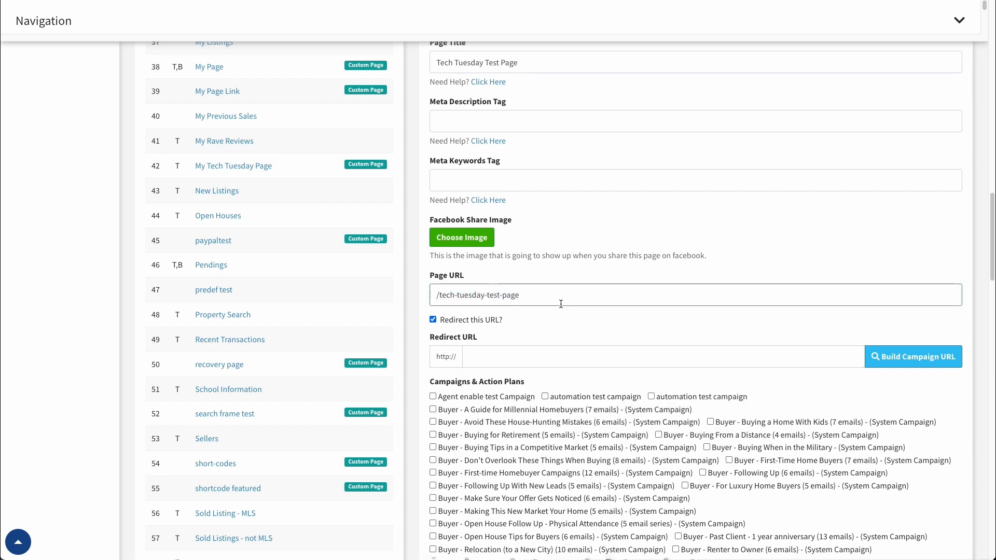
key(BackSpace)
key(BackSpace)
key(BackSpace)
key(BackSpace)
key(BackSpace)
key(BackSpace)
key(BackSpace)
key(BackSpace)
key(BackSpace)
key(BackSpace)
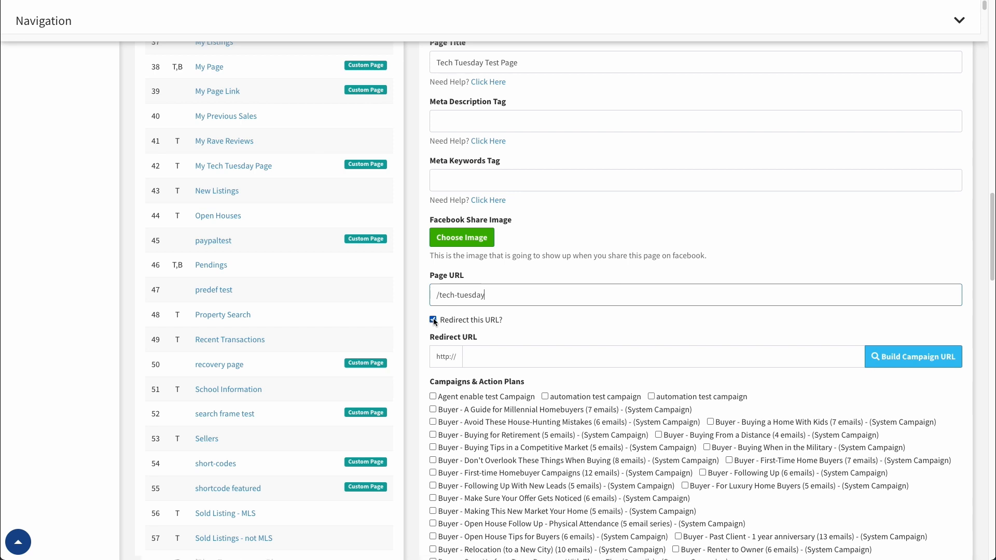
click(481, 362)
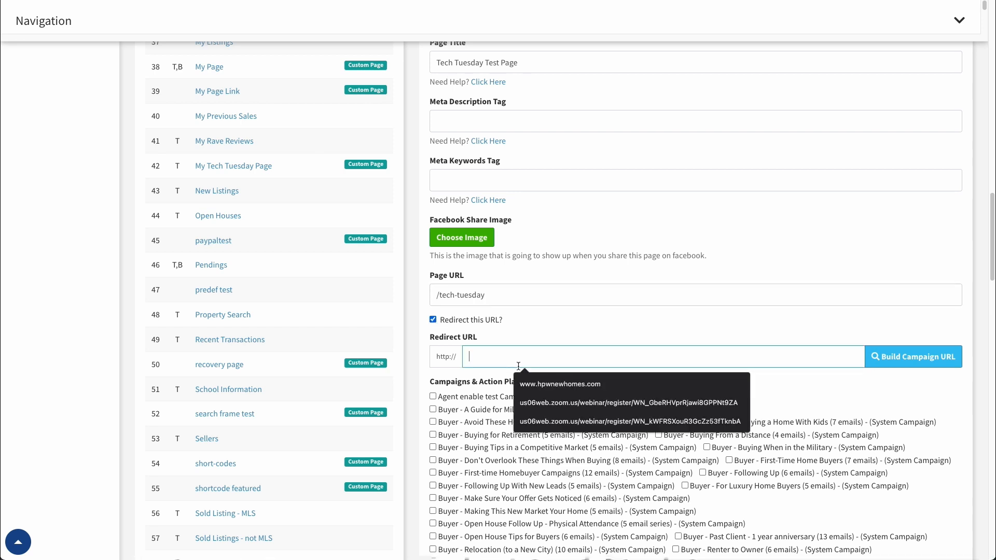
text(/tech-tuesday)
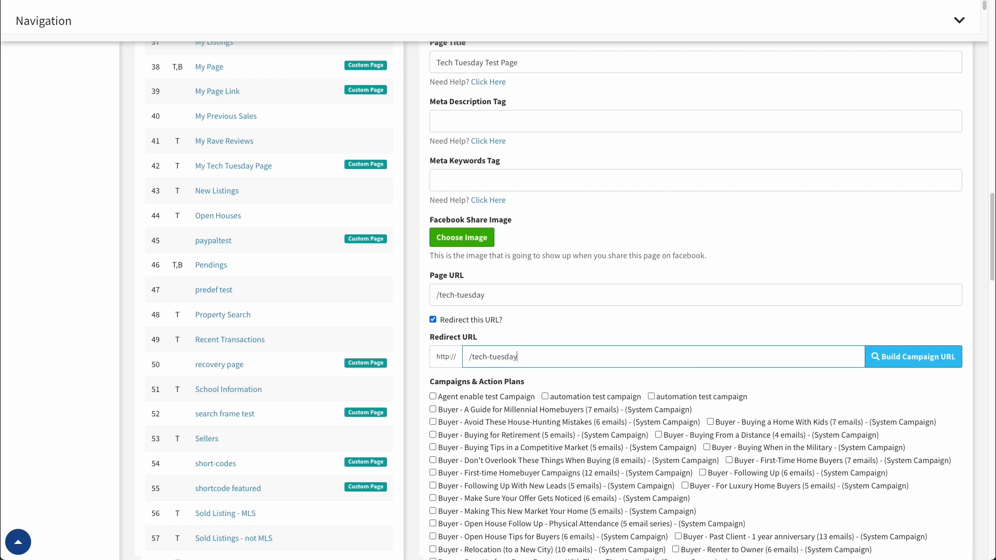
text(-test-page)
click(469, 357)
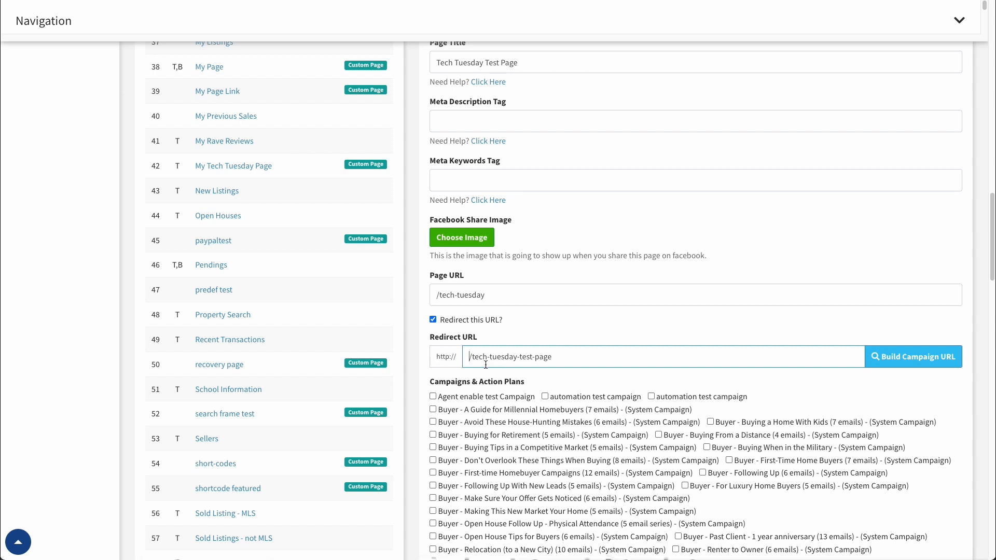
drag(469, 357, 562, 355)
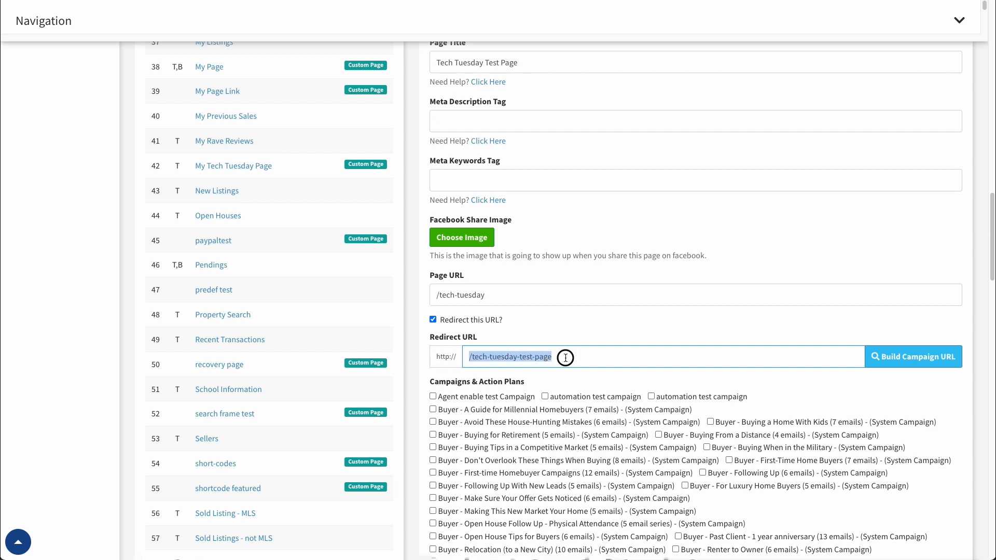
key(Left)
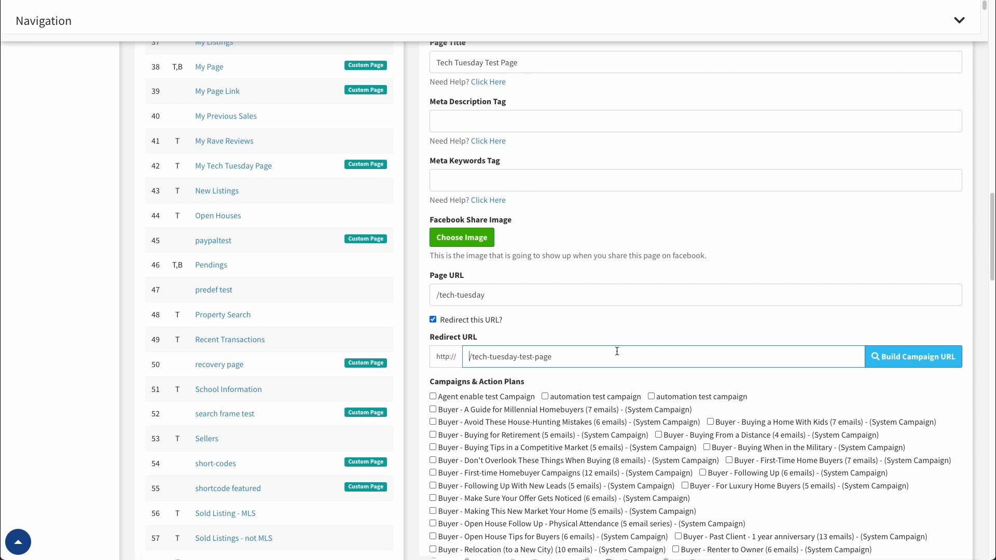
text(www.harleysrea)
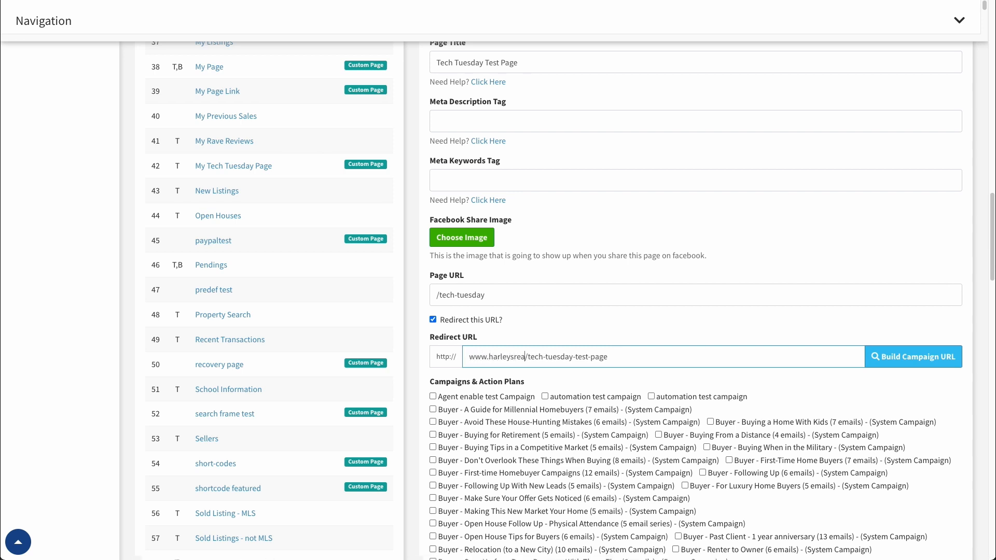
text(lestate.com)
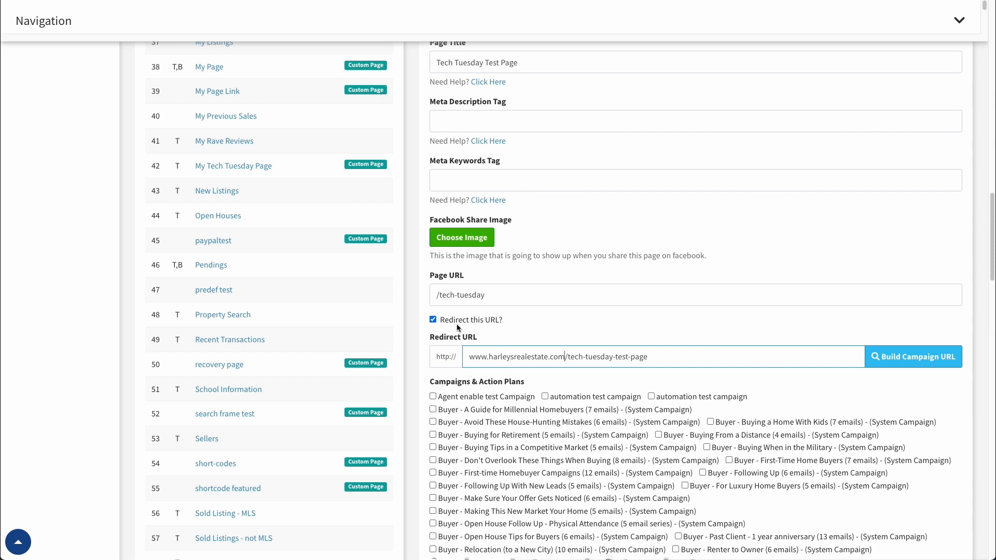
Assign the Homeowner campaigns Make Your Home More Pet Friendly, Planning to Move, Safety at Home and Stay Stress-Free This Holiday Season to the page.
scroll(601, 303, down, 6)
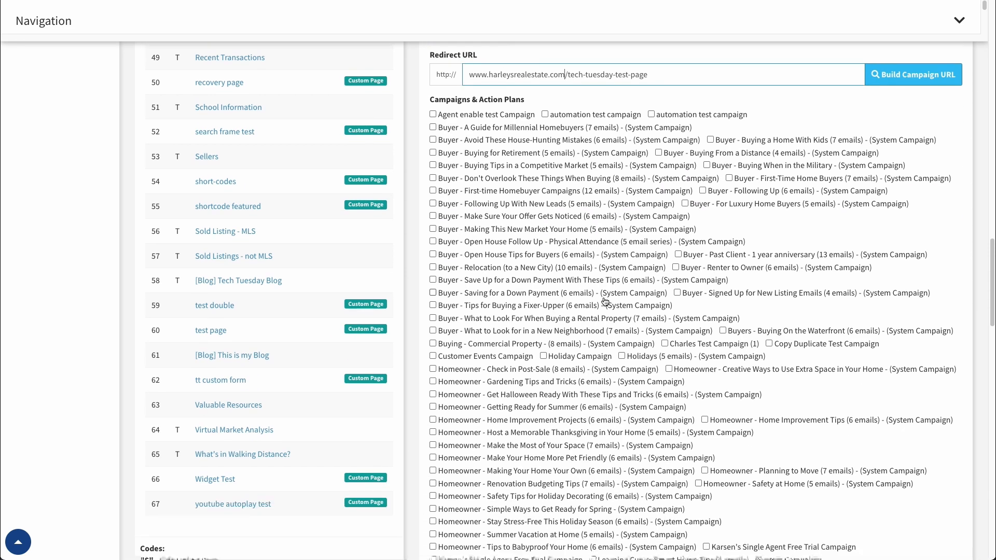
scroll(609, 312, up, 1)
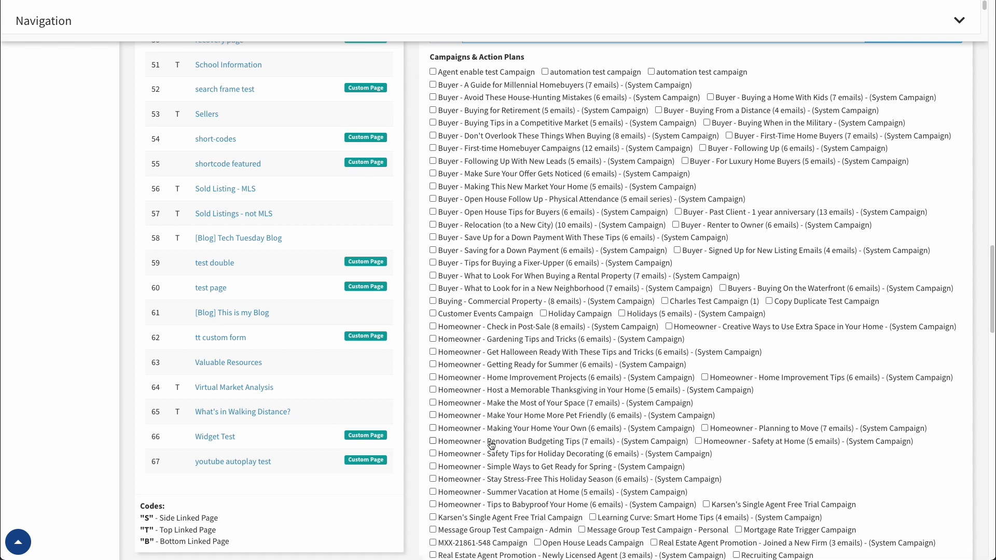
scroll(488, 430, down, 5)
scroll(491, 431, down, 3)
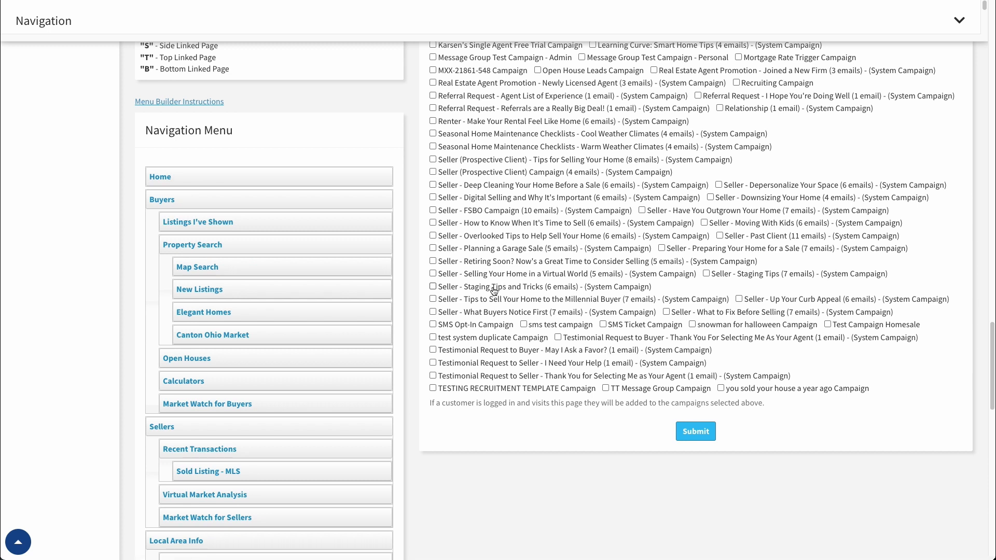
scroll(492, 287, up, 5)
click(432, 255)
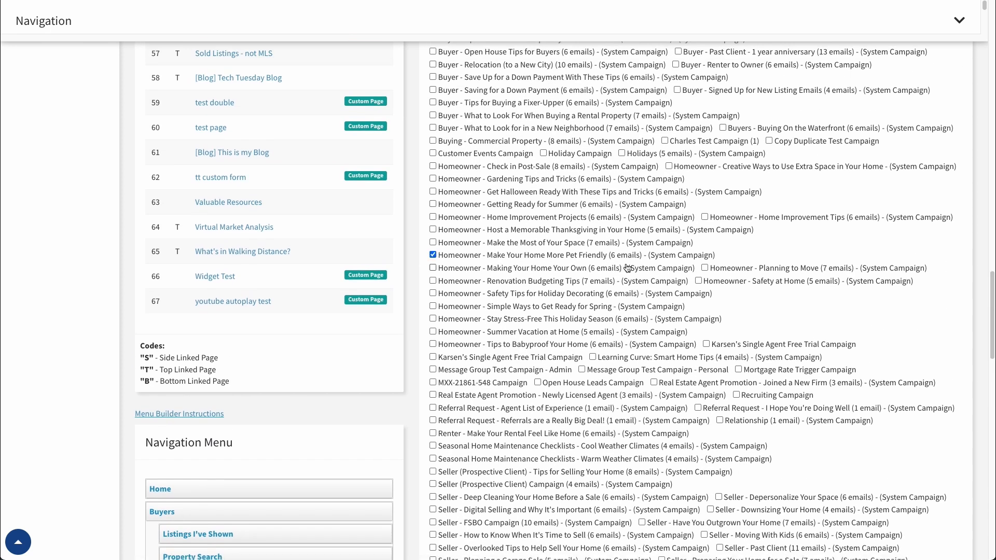
click(704, 268)
click(699, 280)
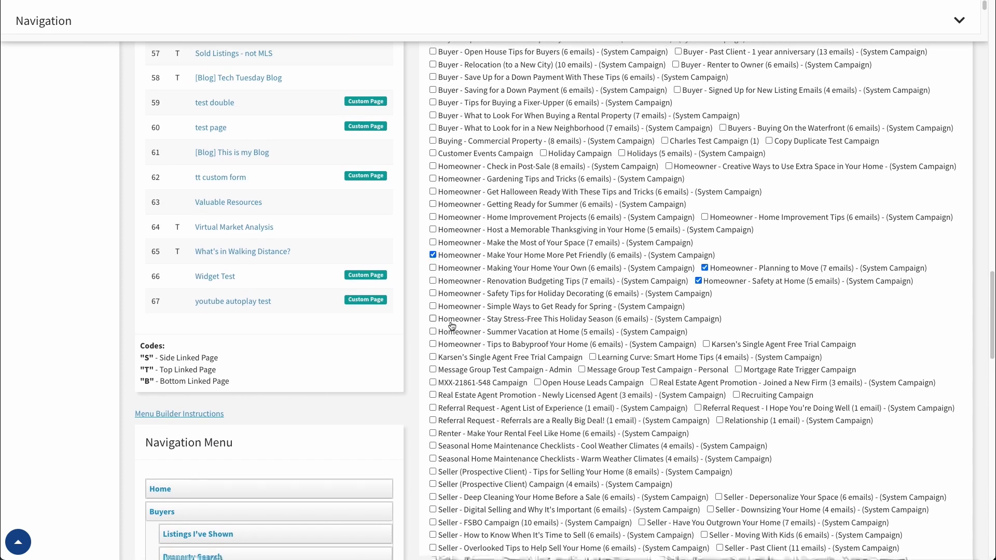
click(433, 319)
Deselect the Homeowner campaigns Stay Stress-Free This Holiday Season, Safety at Home and Planning to Move.
click(432, 319)
click(698, 281)
click(705, 267)
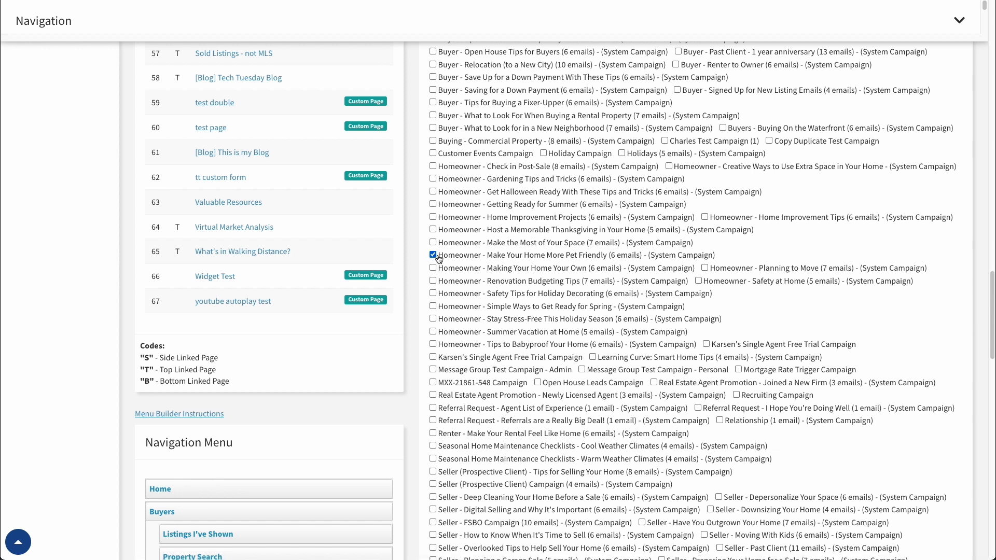
Clear the redirect URL.
scroll(687, 299, up, 8)
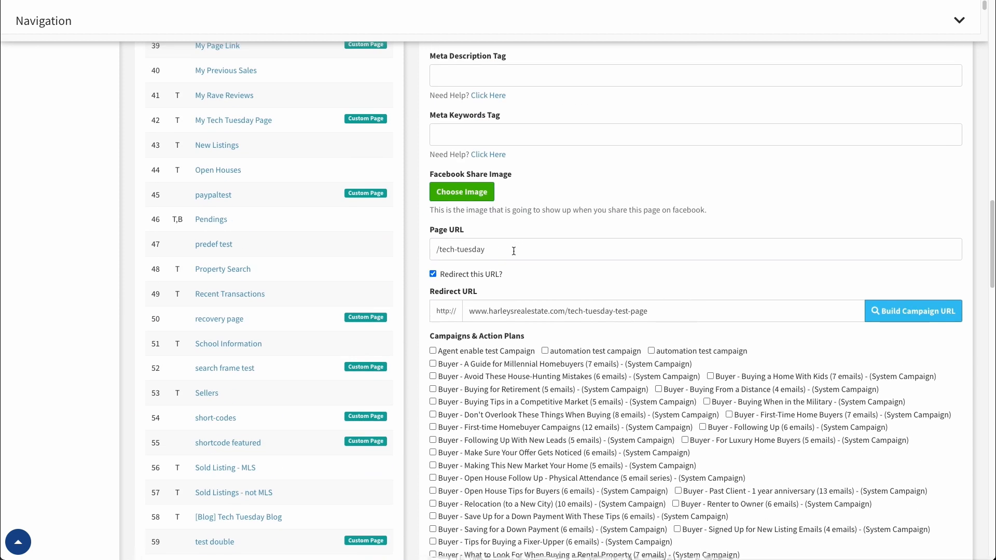
click(645, 311)
key(ctrl+a)
key(BackSpace)
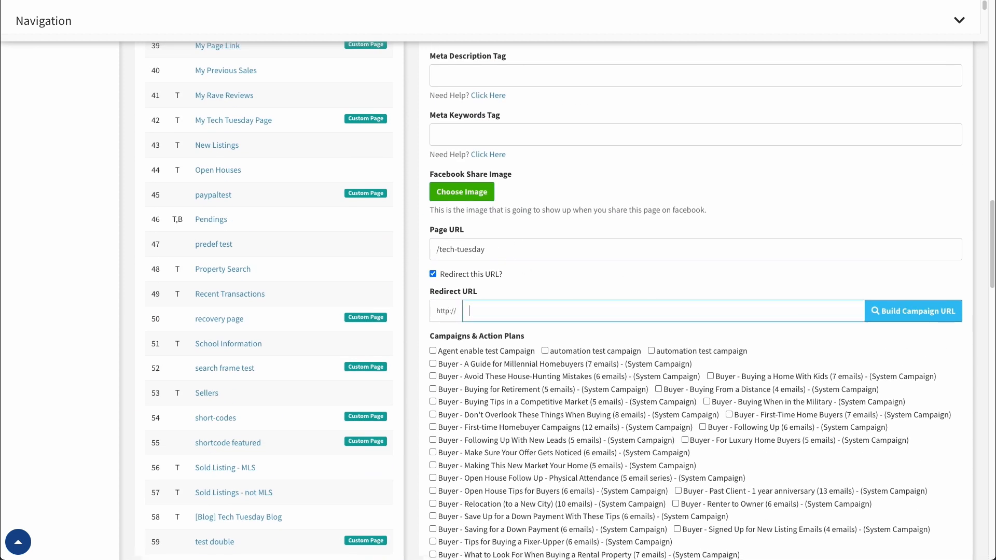
Turn off the URL redirect and set the page URL to /tech-tuesday-test-page.
click(433, 274)
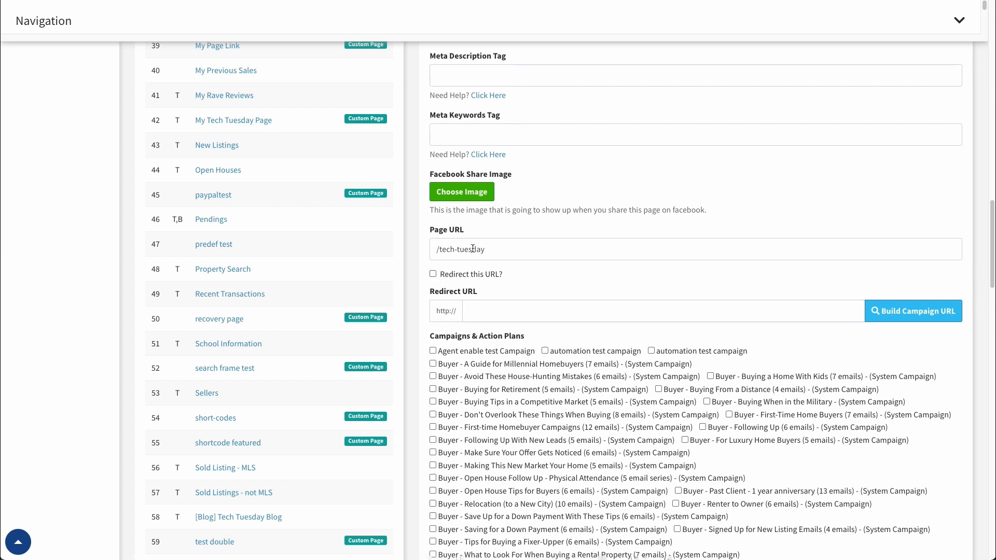
click(502, 251)
text(-test)
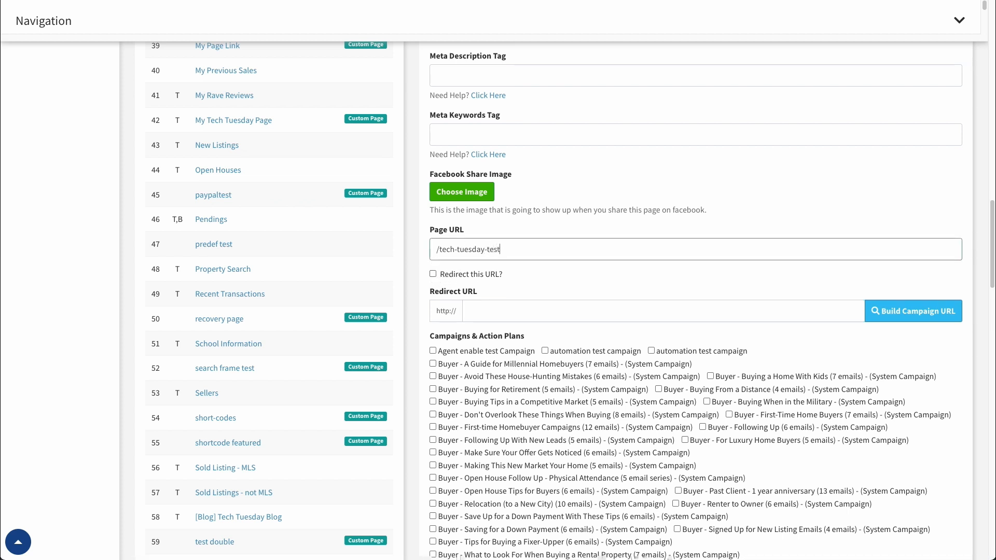
text(-page)
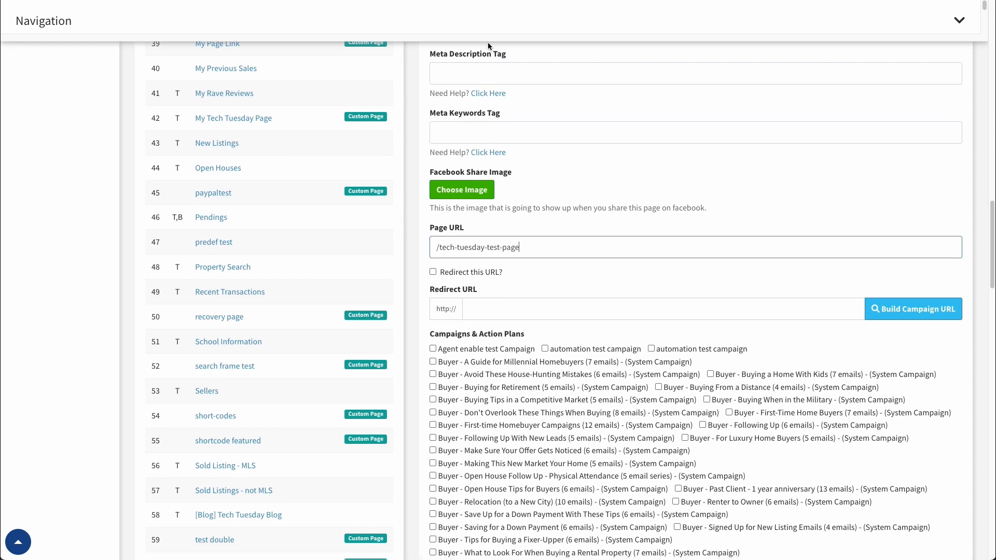
Submit the Tech Tuesday Test Page settings to save the page.
scroll(637, 353, down, 5)
scroll(637, 352, down, 13)
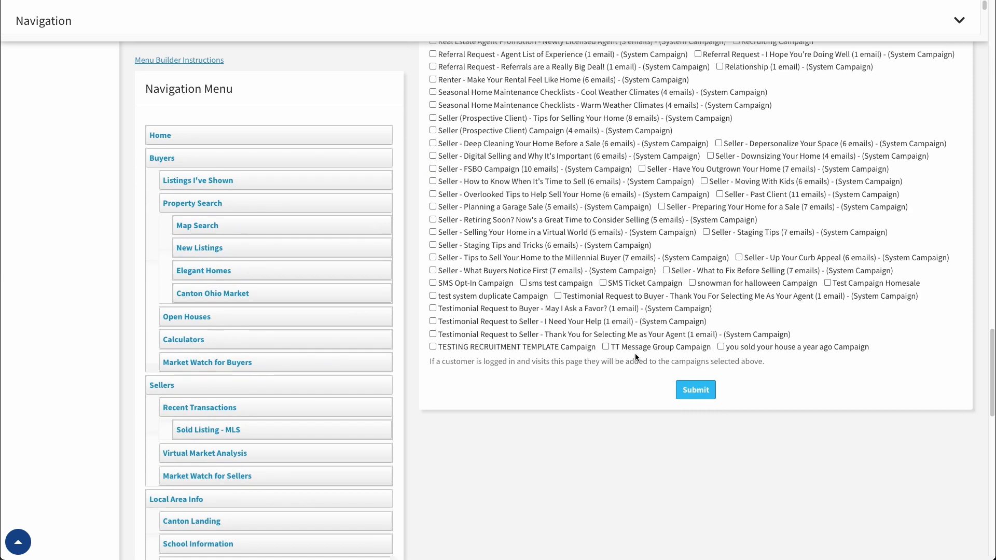
click(696, 373)
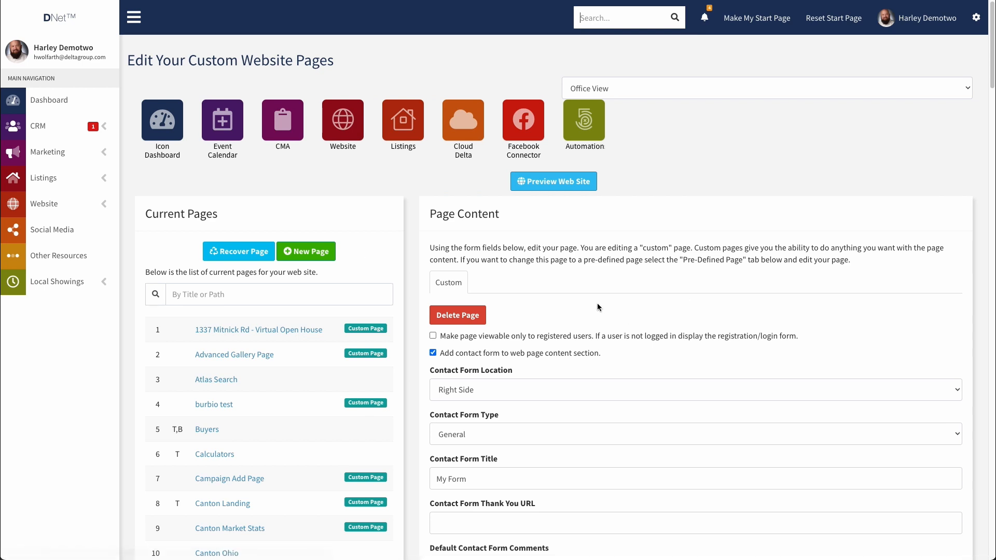
Move Tech Tuesday Test Page above Meet in the navigation menu, and from there nest it under Pendings.
scroll(337, 350, down, 15)
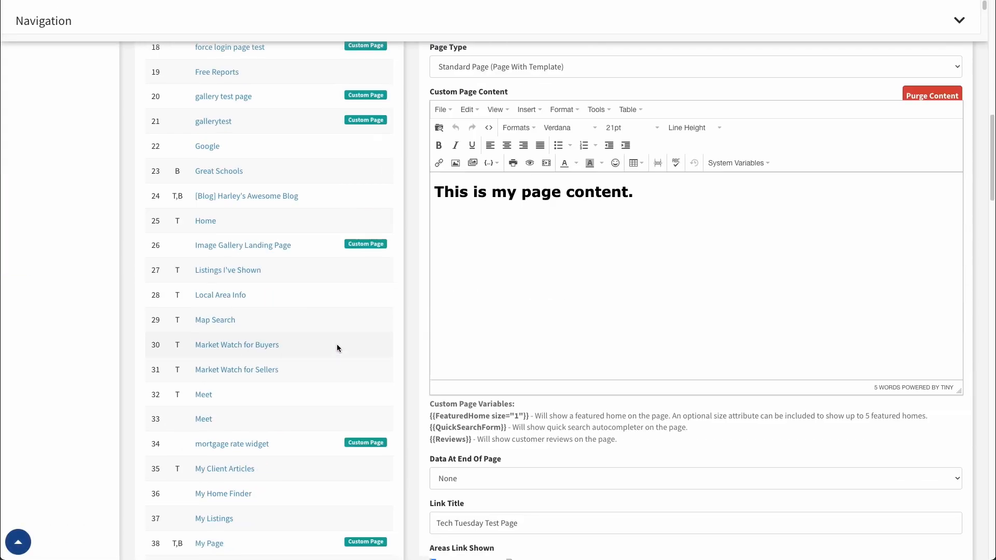
scroll(337, 340, down, 10)
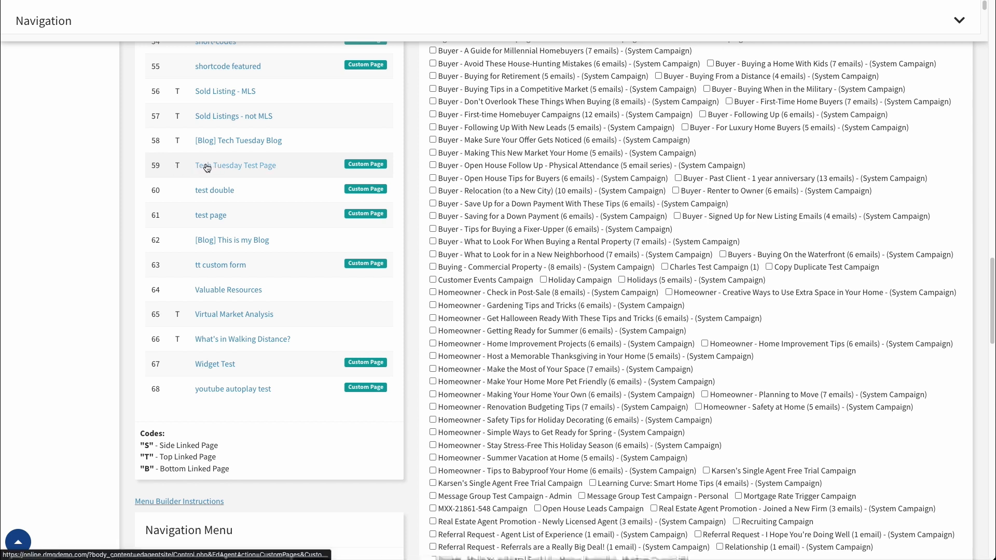
scroll(228, 215, down, 6)
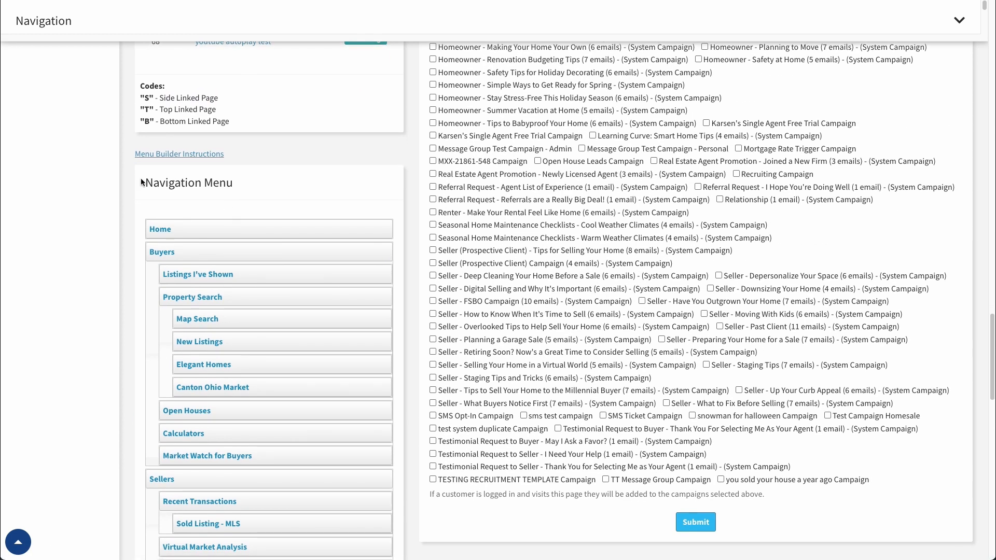
scroll(275, 196, down, 1)
scroll(275, 196, down, 9)
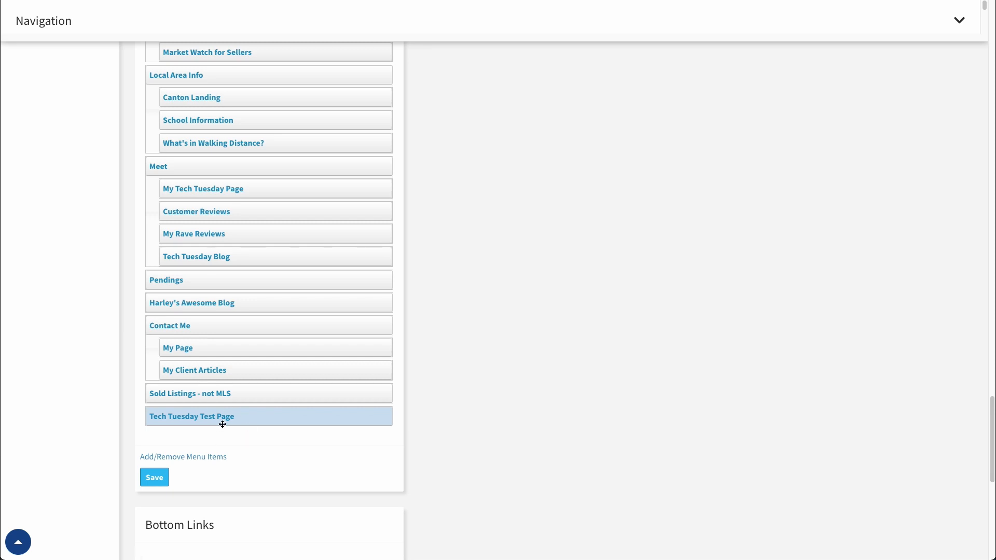
drag(230, 416, 161, 145)
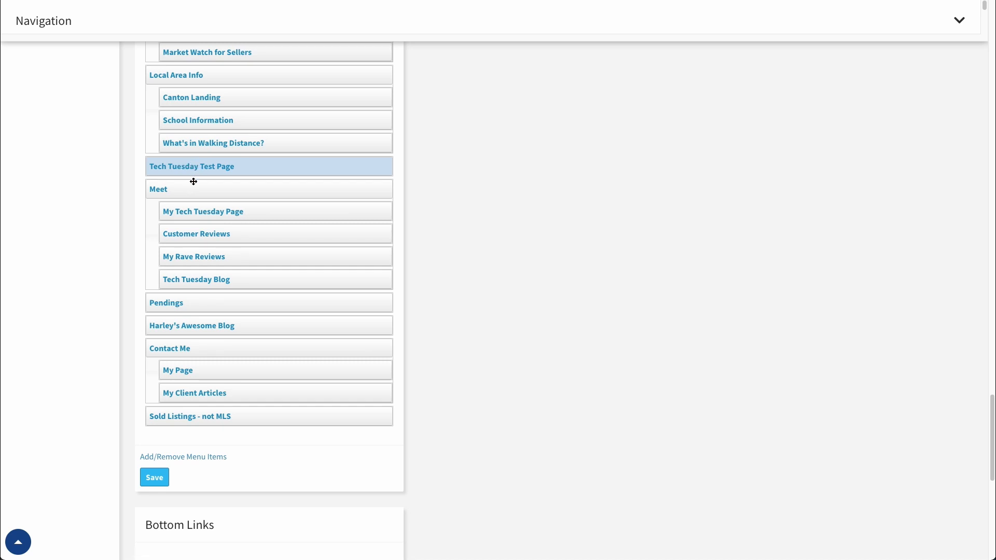
drag(205, 170, 217, 299)
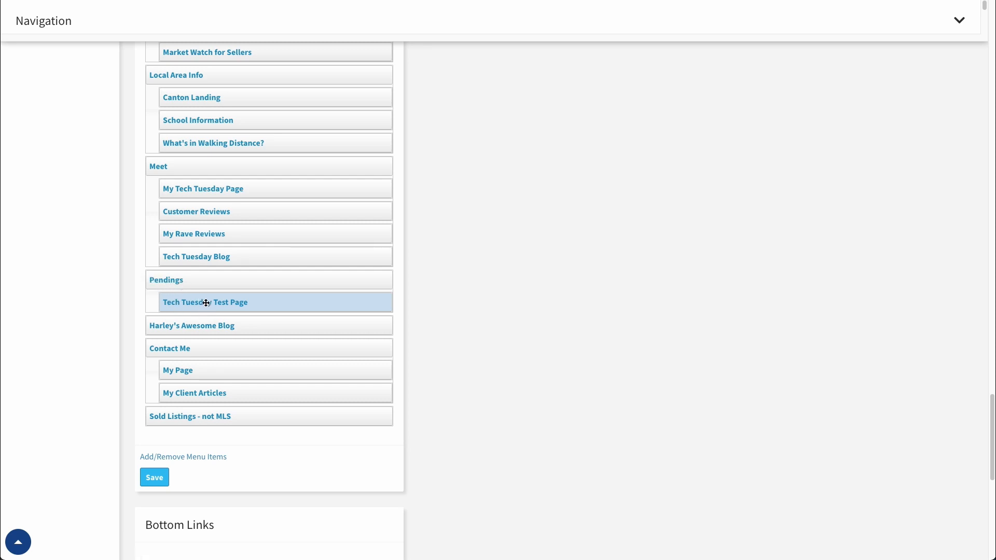
Nest Tech Tuesday Test Page under My Page within Contact Me and save the navigation menu.
drag(206, 303, 249, 372)
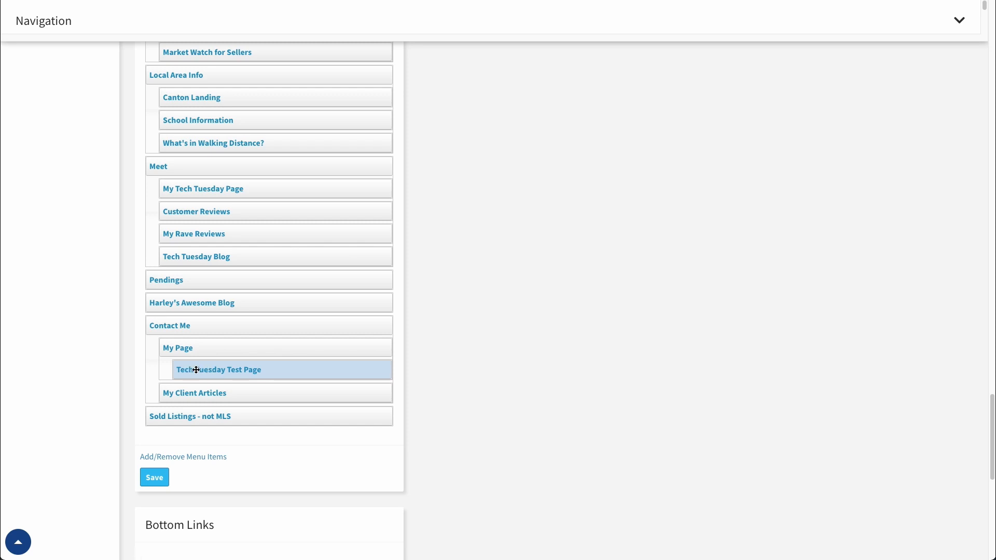
click(159, 482)
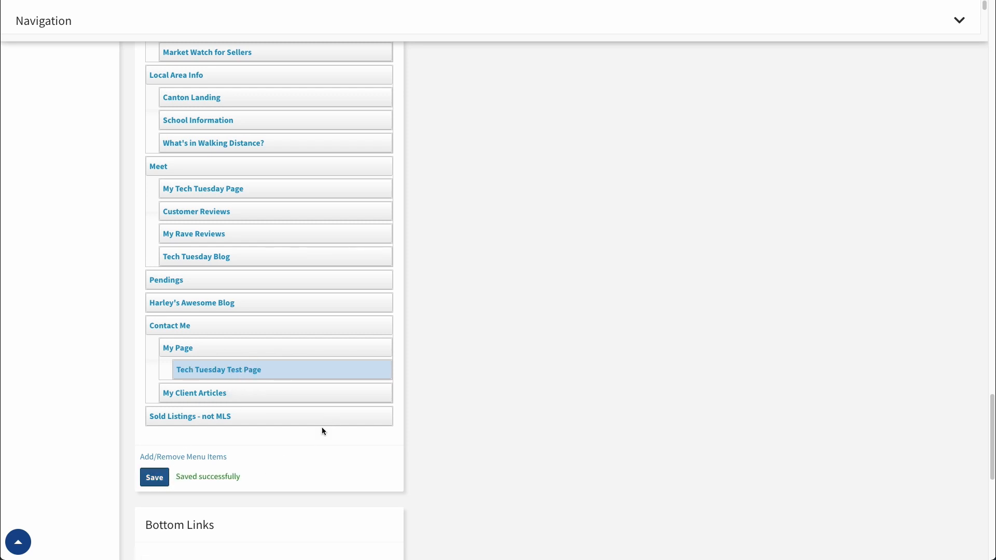
scroll(322, 427, down, 5)
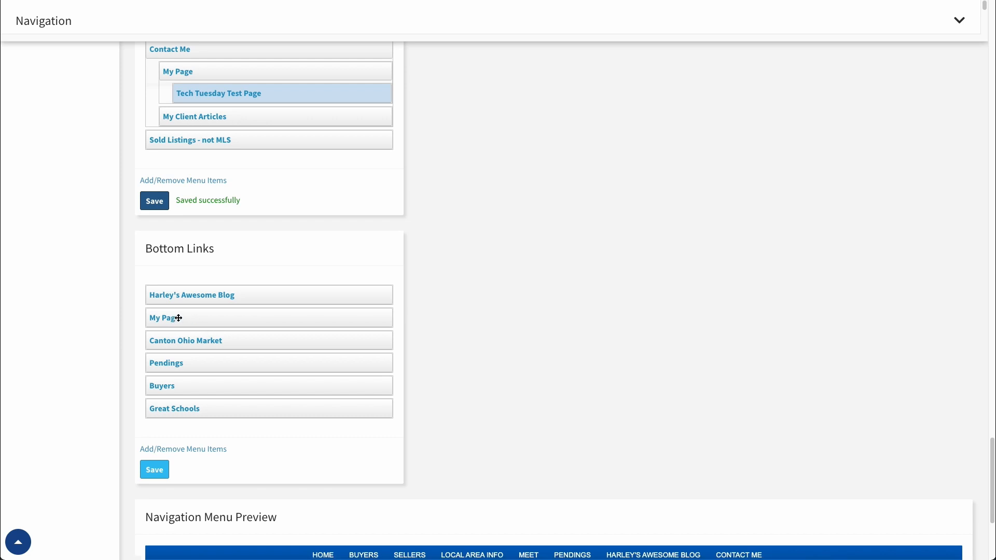
mouse_move(180, 318)
mouse_down()
mouse_move(216, 318)
mouse_move(182, 316)
mouse_up()
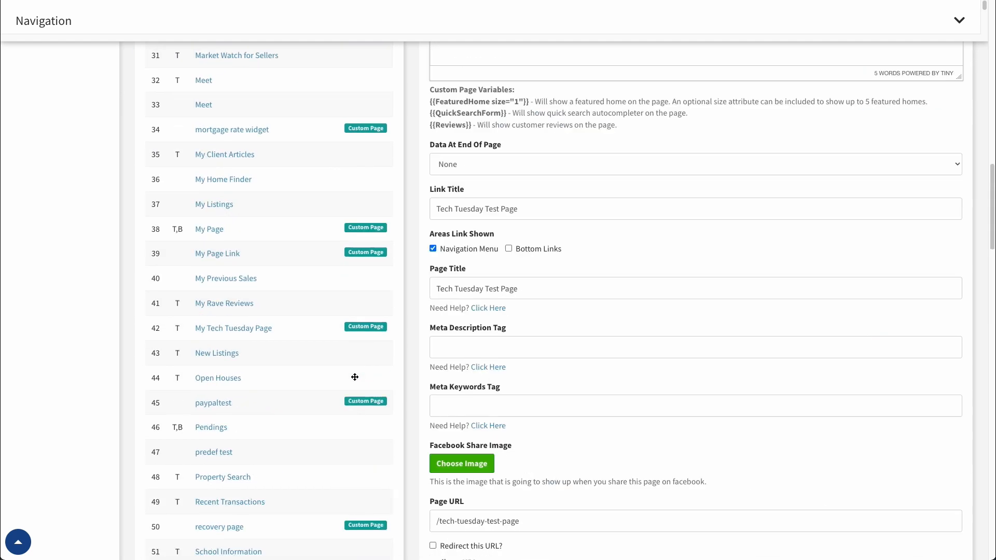
Preview the website and examine its navigation menu, including the Meet submenu, and close the menu.
scroll(354, 377, up, 15)
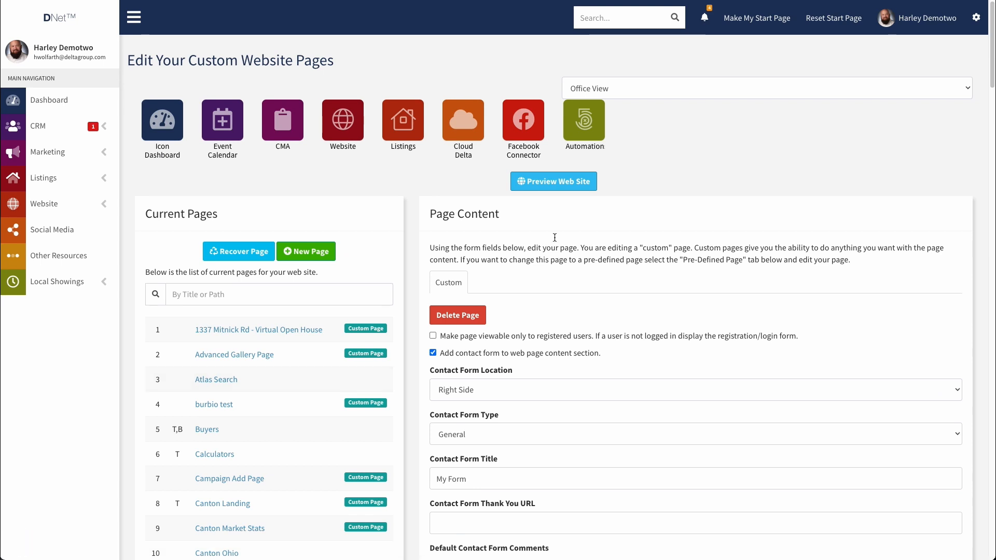
click(548, 187)
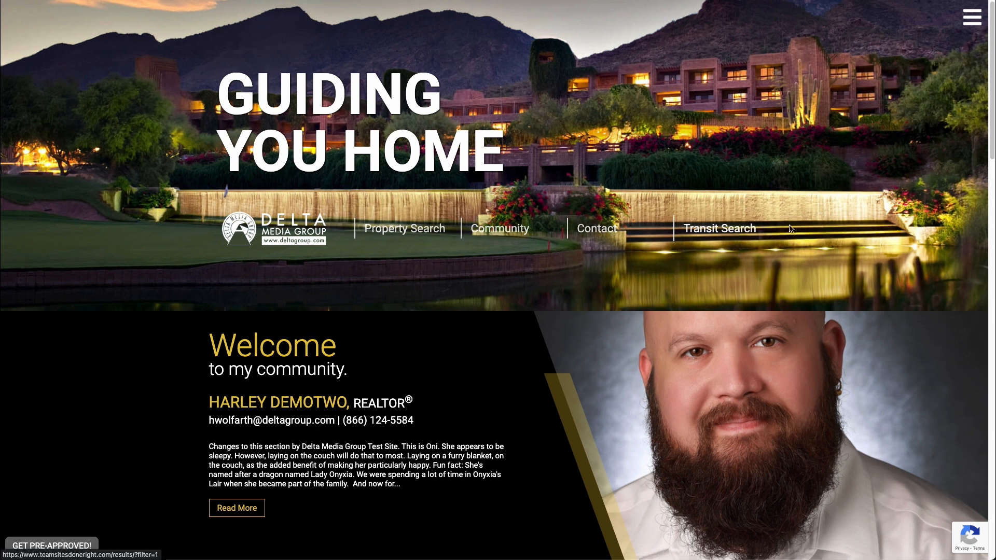
click(965, 20)
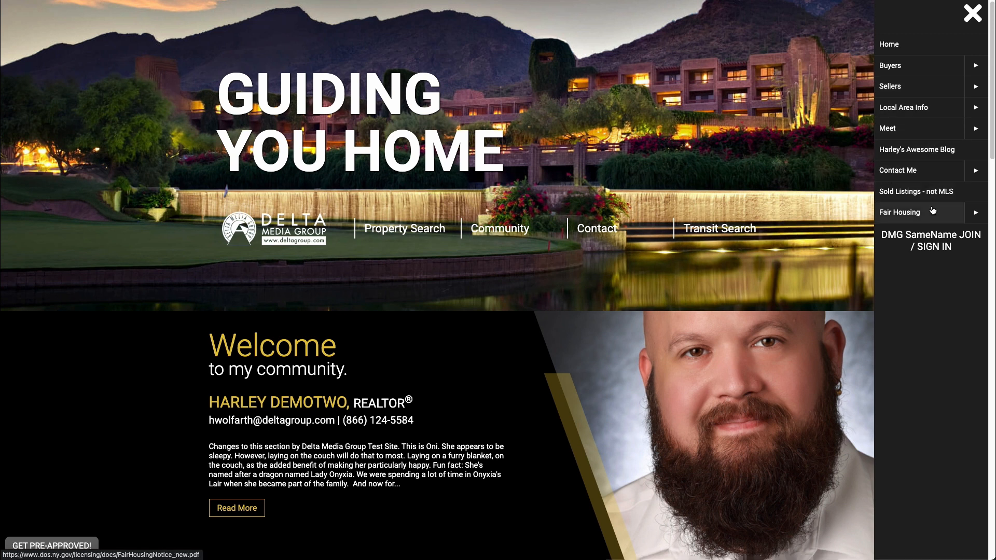
click(975, 130)
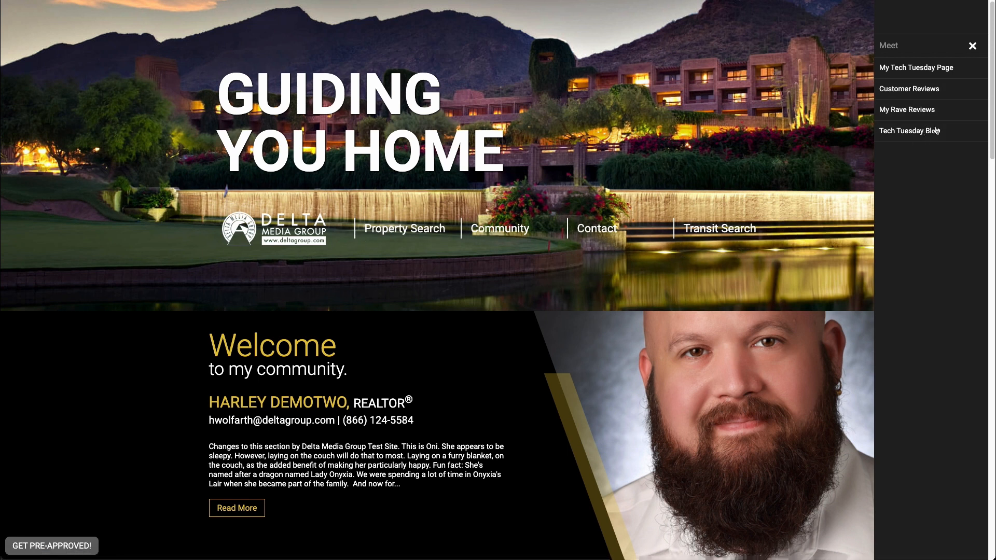
click(973, 48)
click(972, 13)
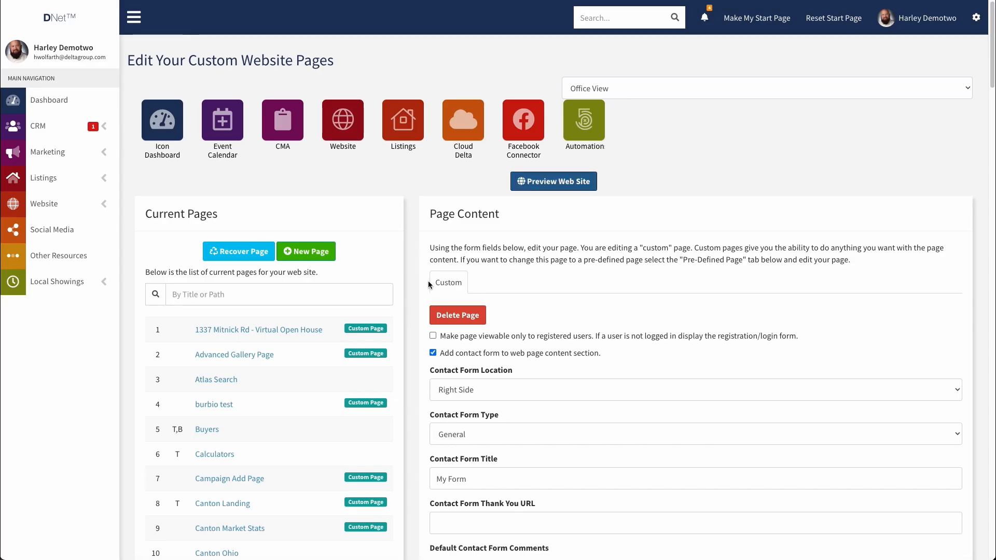
Start a new website page and switch its page type to Pre-Defined.
scroll(410, 280, down, 15)
scroll(412, 291, up, 15)
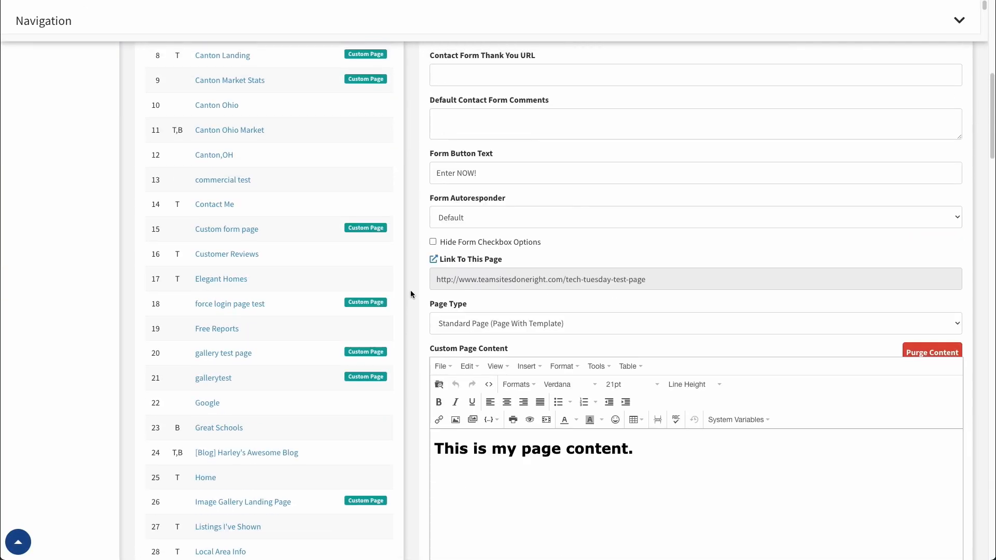
scroll(418, 281, up, 1)
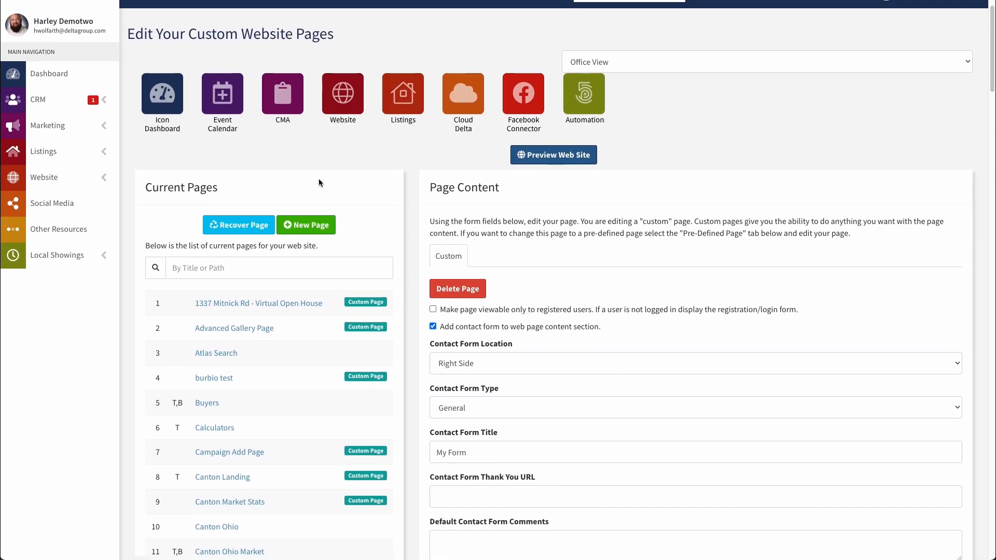
click(300, 230)
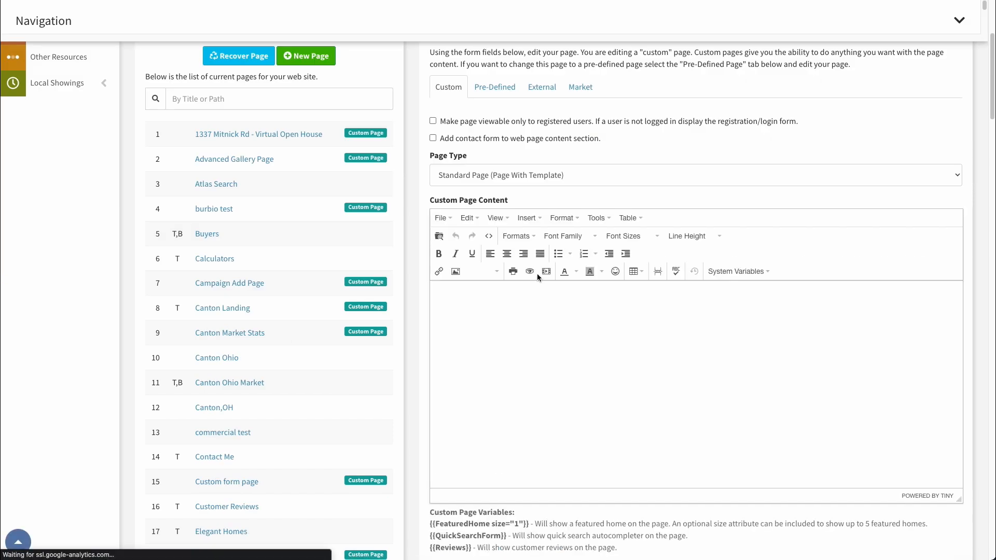
click(495, 89)
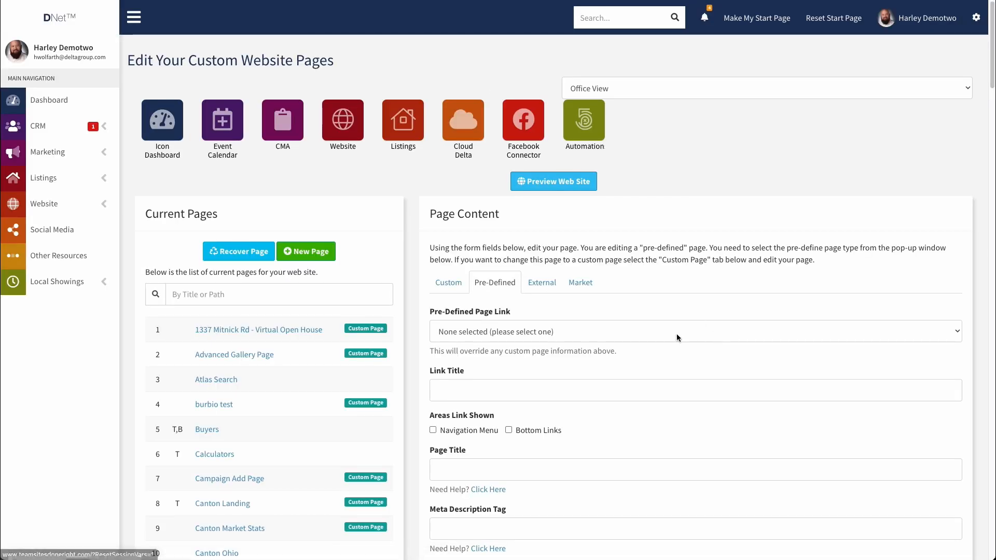
Choose the system page Sold Listings (only shows when you have sold listings) as the pre-defined page link.
scroll(660, 311, down, 1)
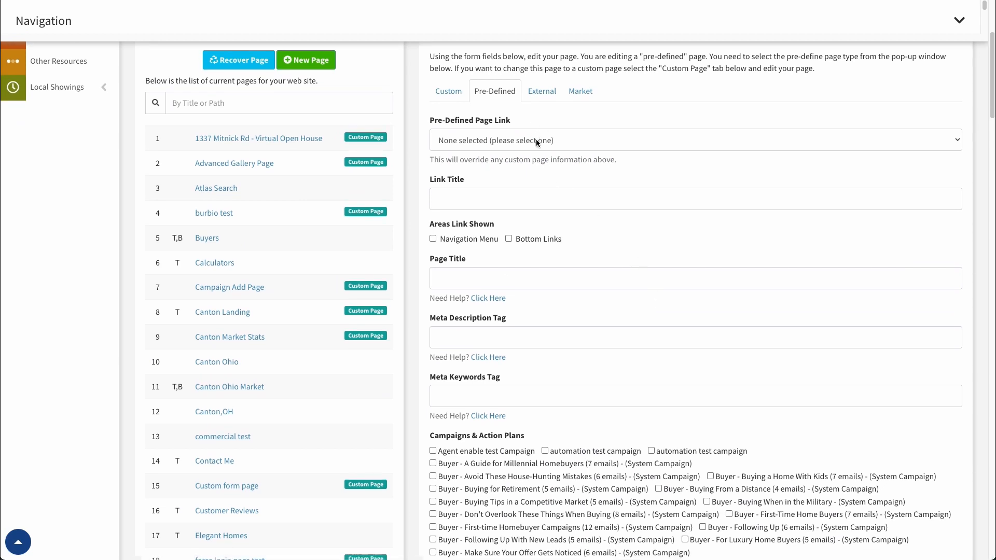
click(536, 139)
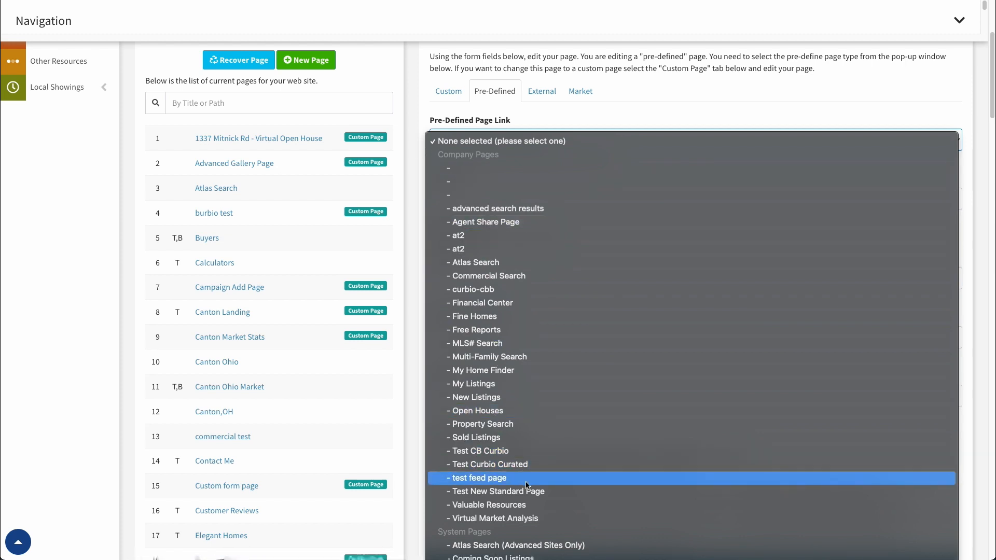
scroll(590, 527, down, 4)
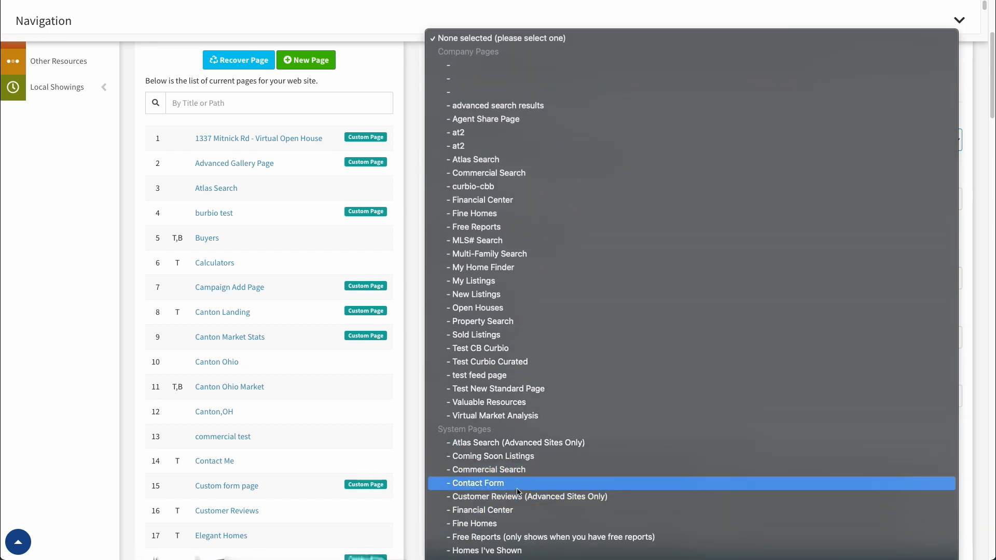
scroll(544, 495, down, 5)
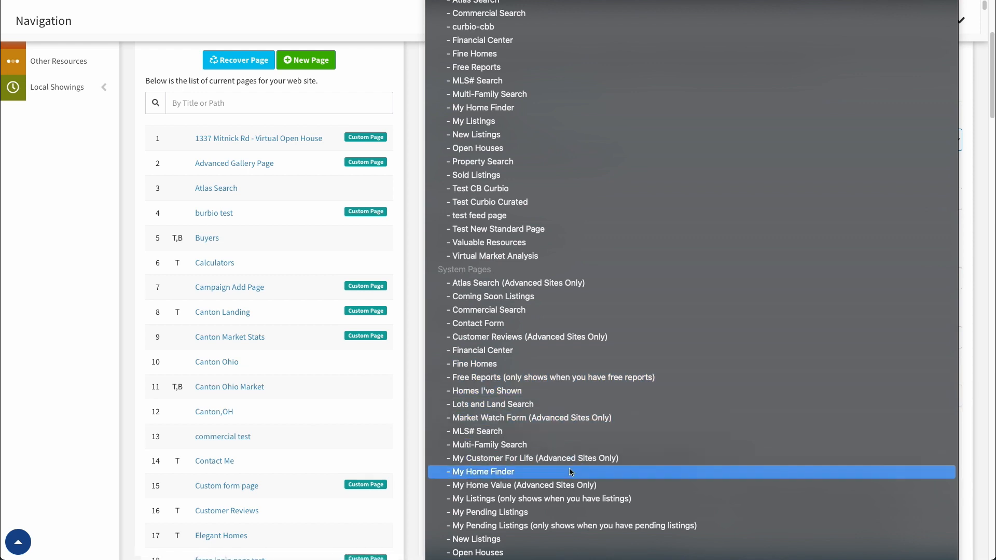
scroll(529, 449, down, 1)
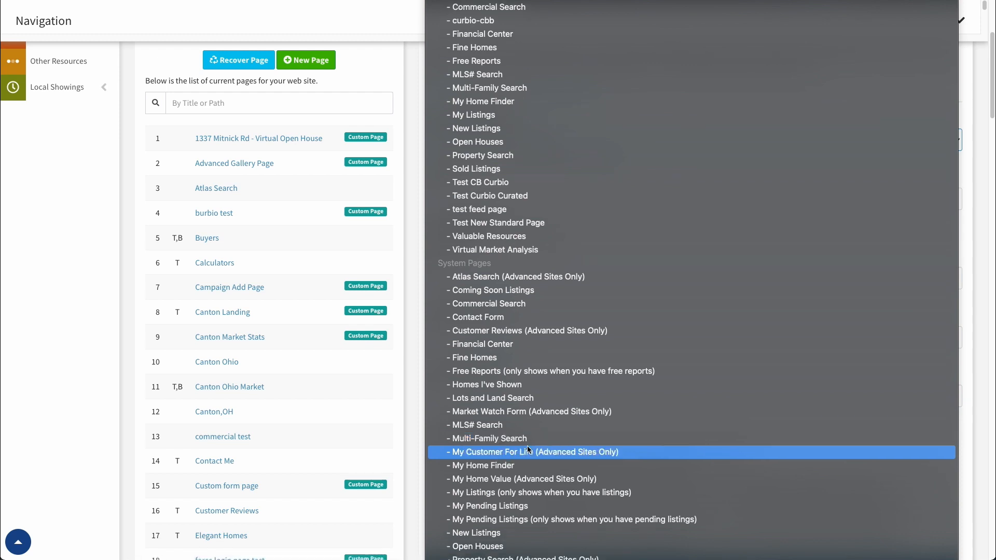
key(Escape)
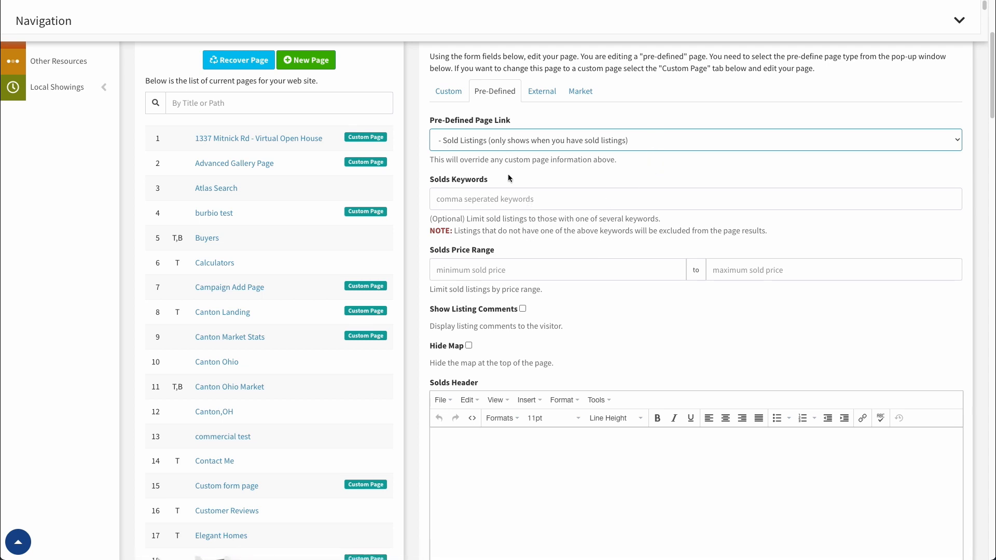
Examine the Sold Listings page options, including keywords, minimum and maximum price, map, header and link settings.
click(452, 199)
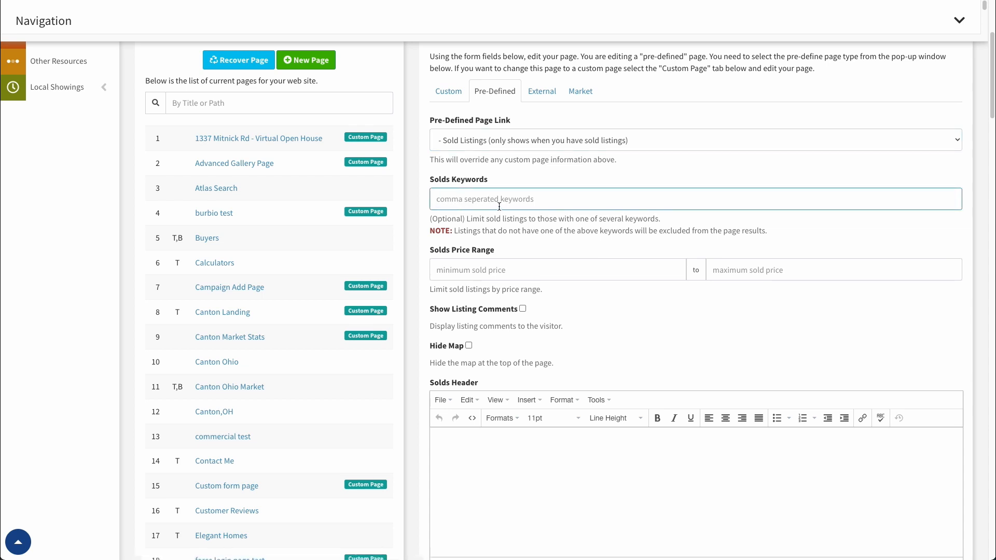
click(676, 270)
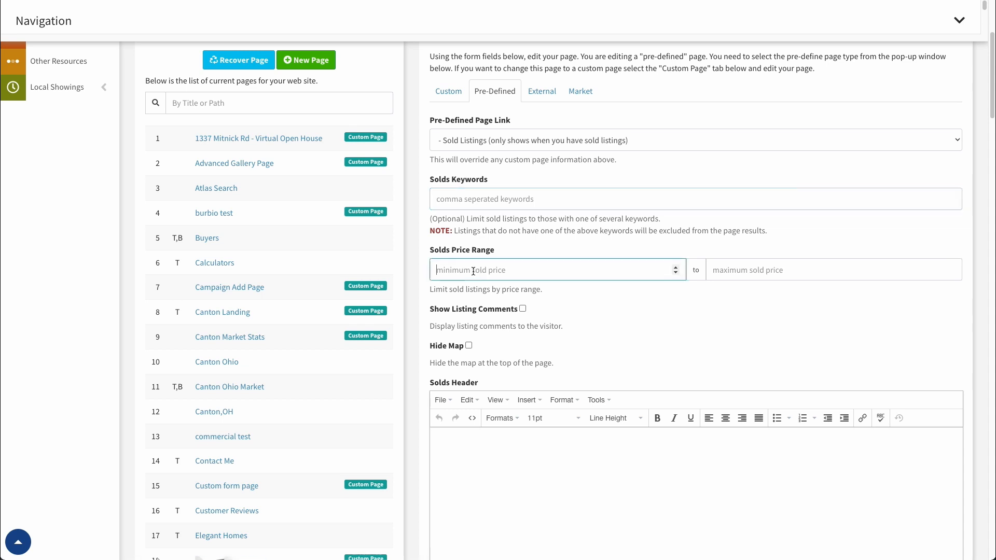
click(805, 272)
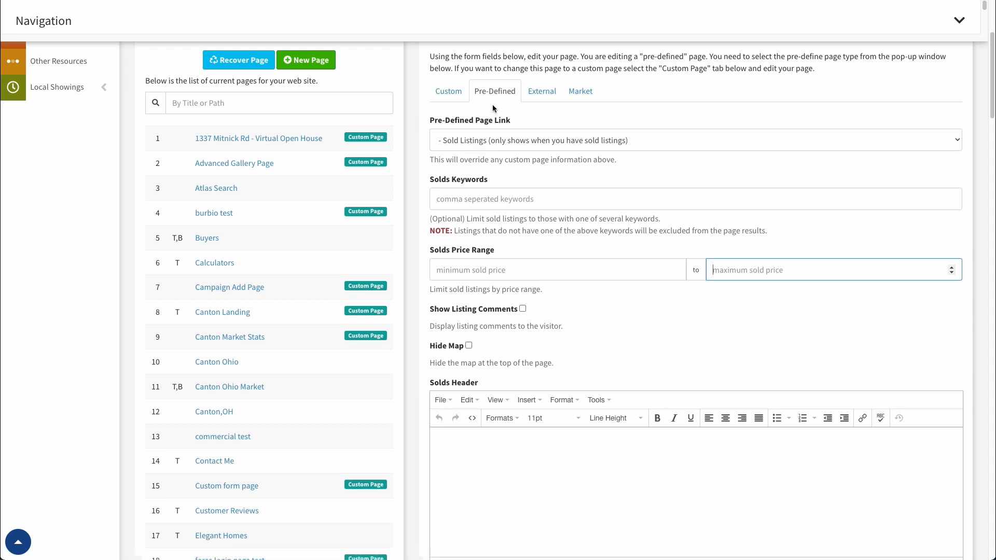
scroll(540, 201, down, 3)
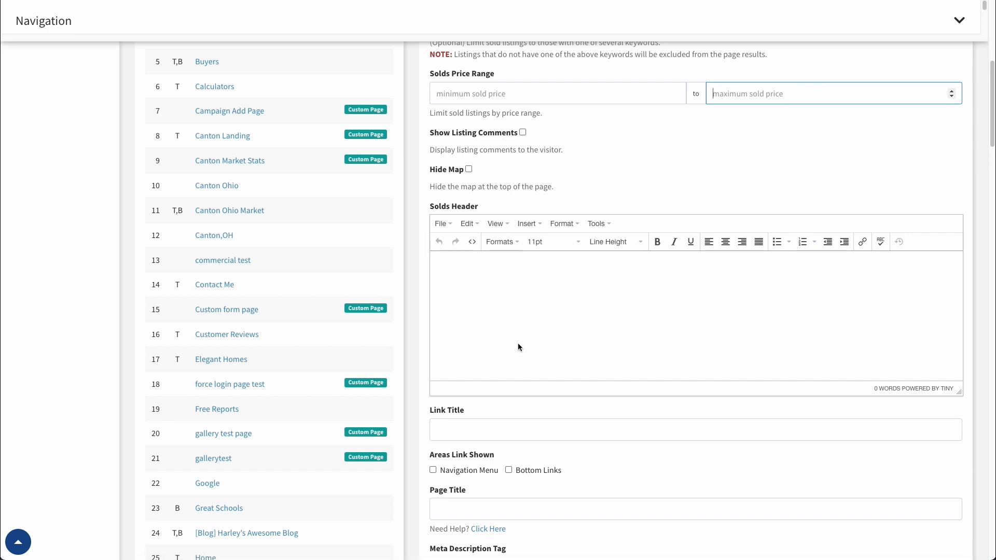
scroll(555, 316, down, 5)
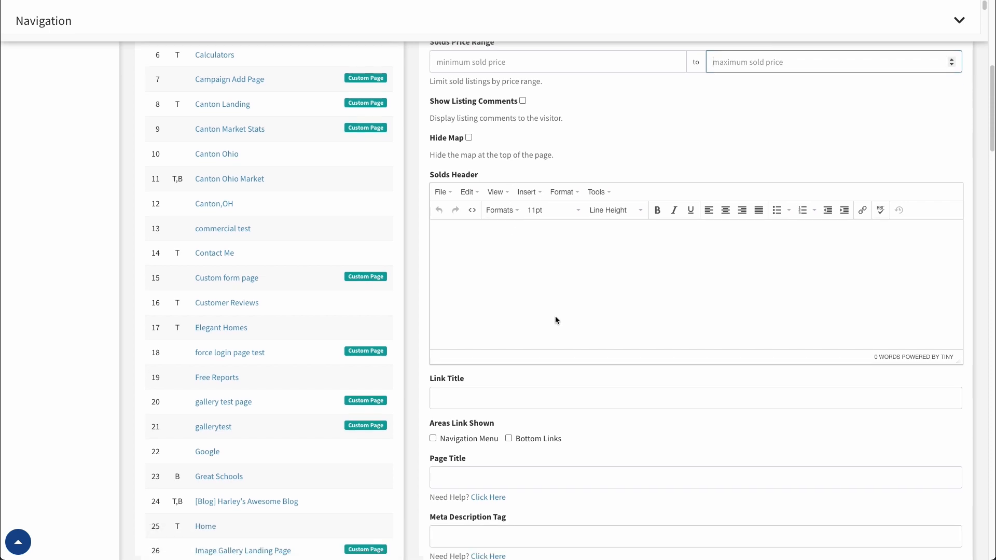
Switch the new page's type to External and enter Canton Ohio Listing as the link title.
scroll(562, 313, down, 2)
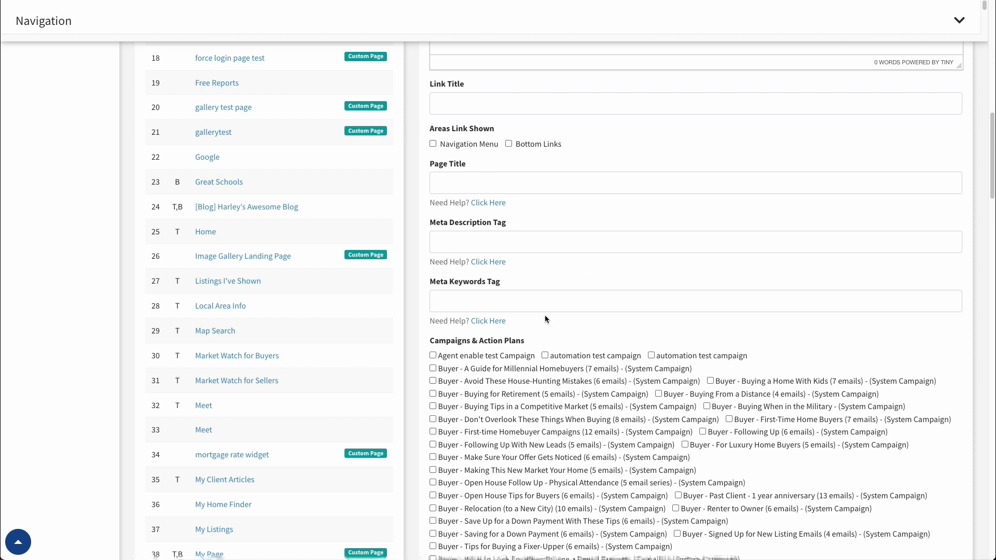
scroll(585, 319, up, 10)
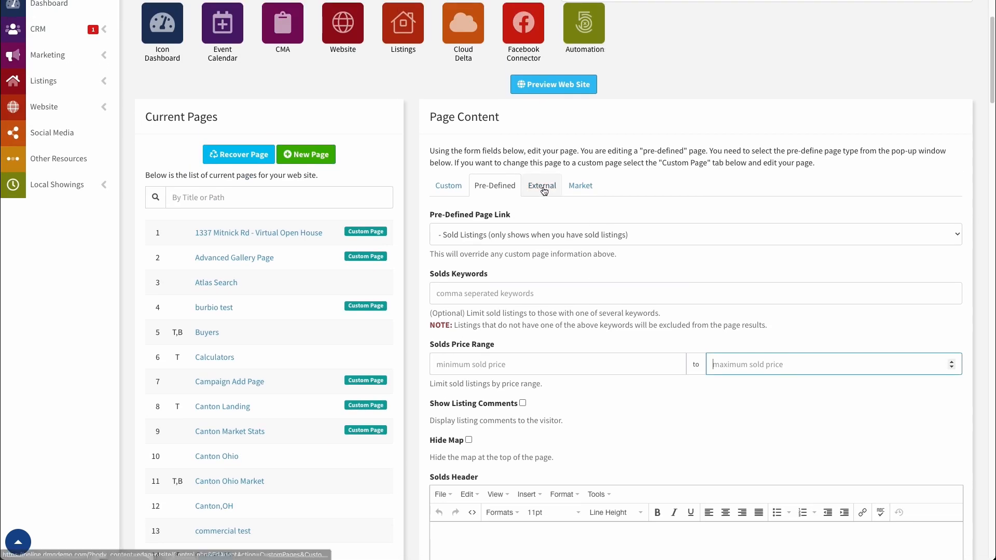
click(558, 193)
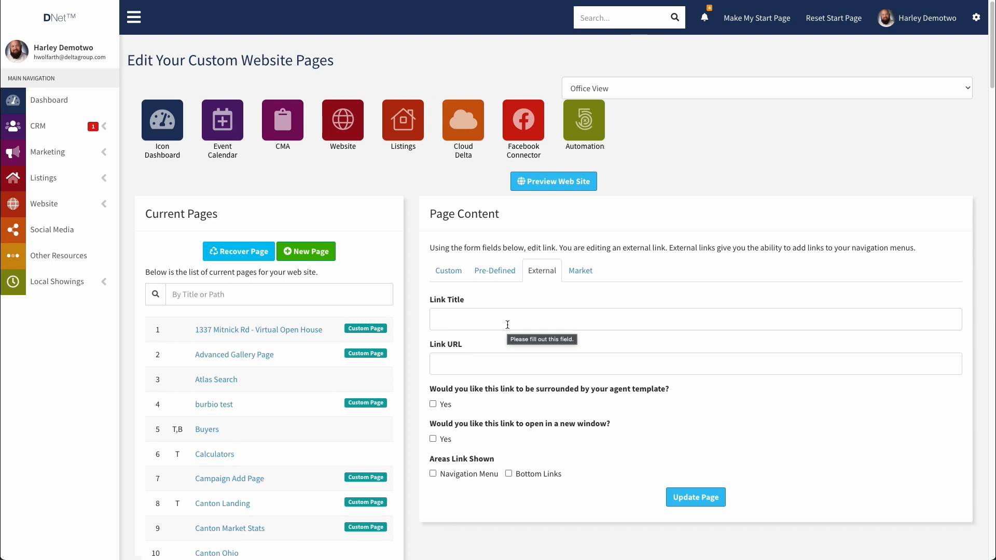
click(482, 312)
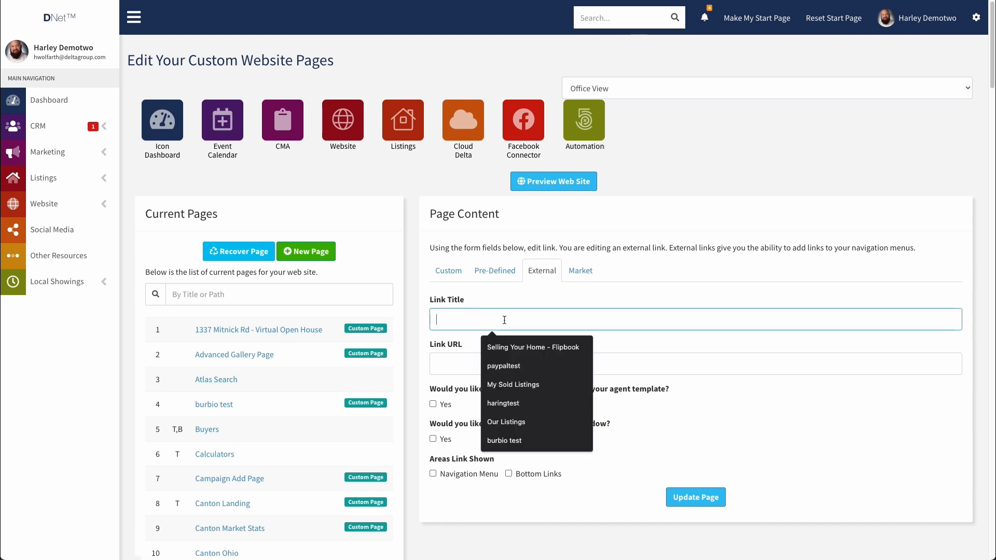
click(483, 305)
click(484, 320)
text(Canton)
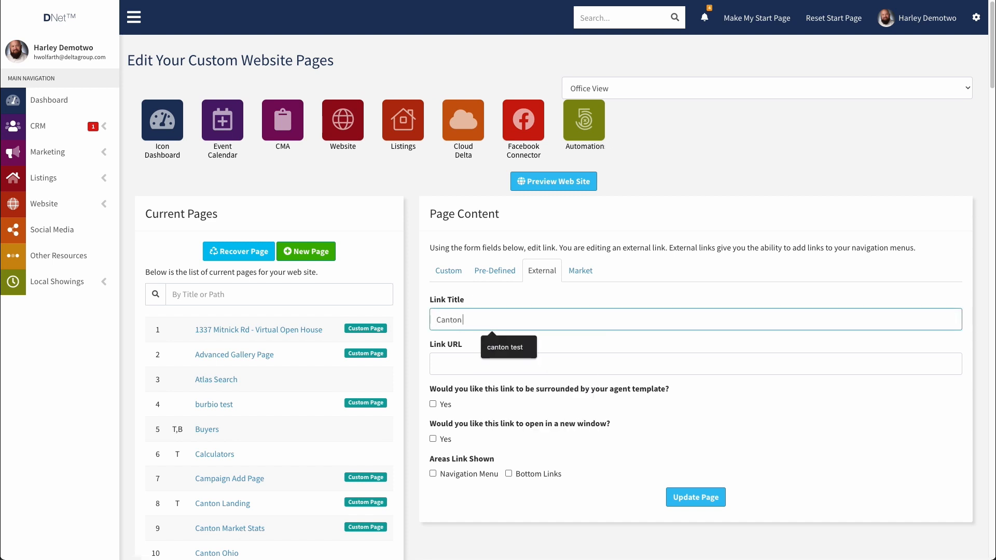
text( Ohio Listing)
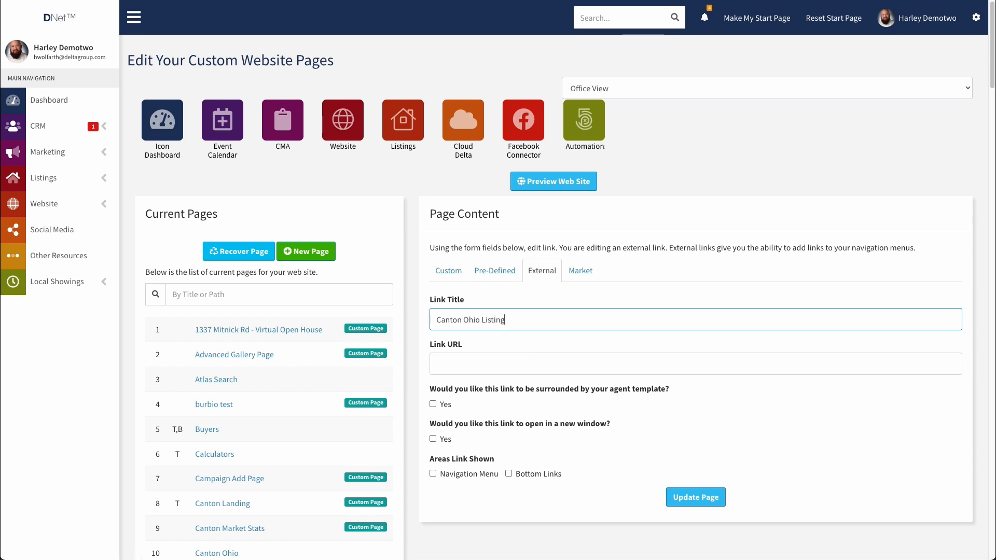
Open the website's property search results and filter them by the city Canton (Ohio).
click(464, 361)
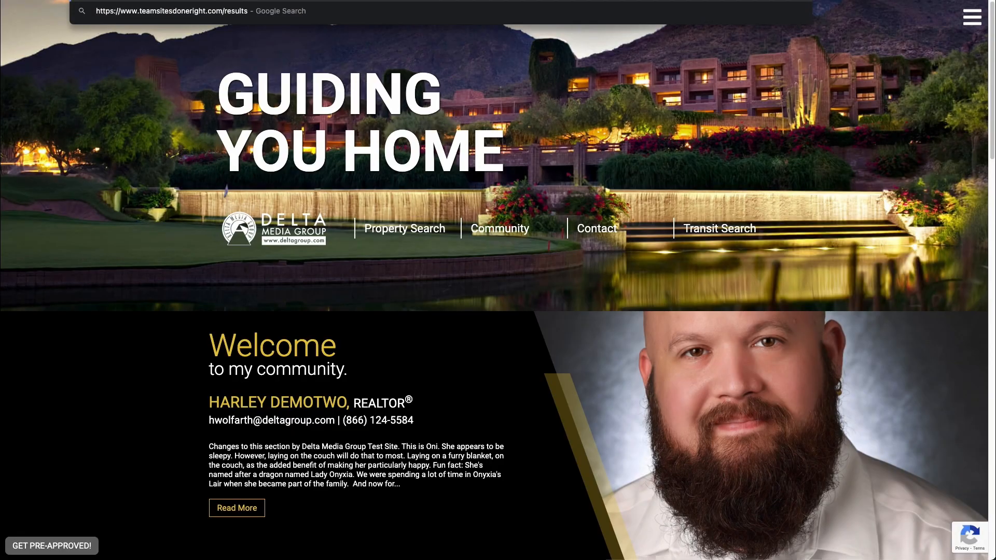
click(470, 117)
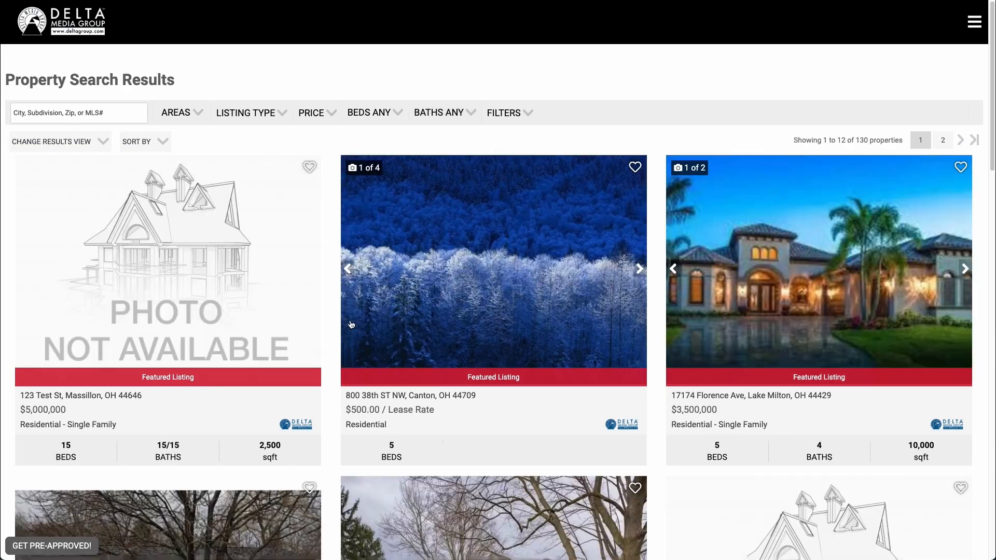
click(88, 113)
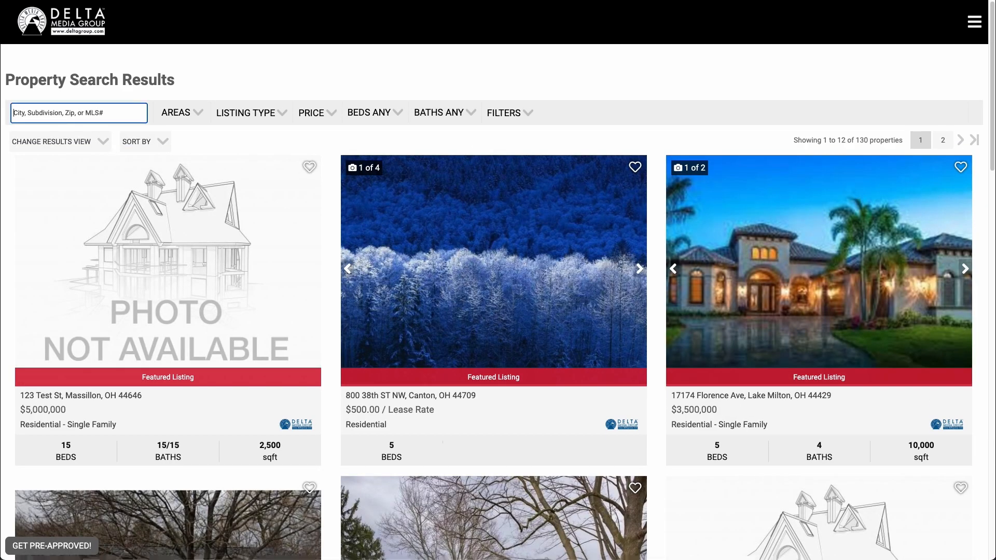
text(canton)
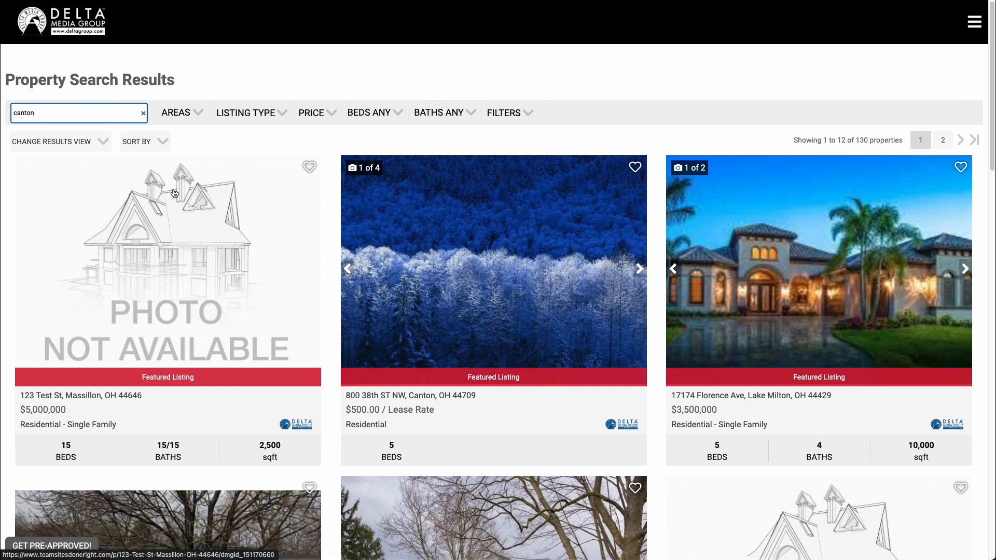
click(195, 195)
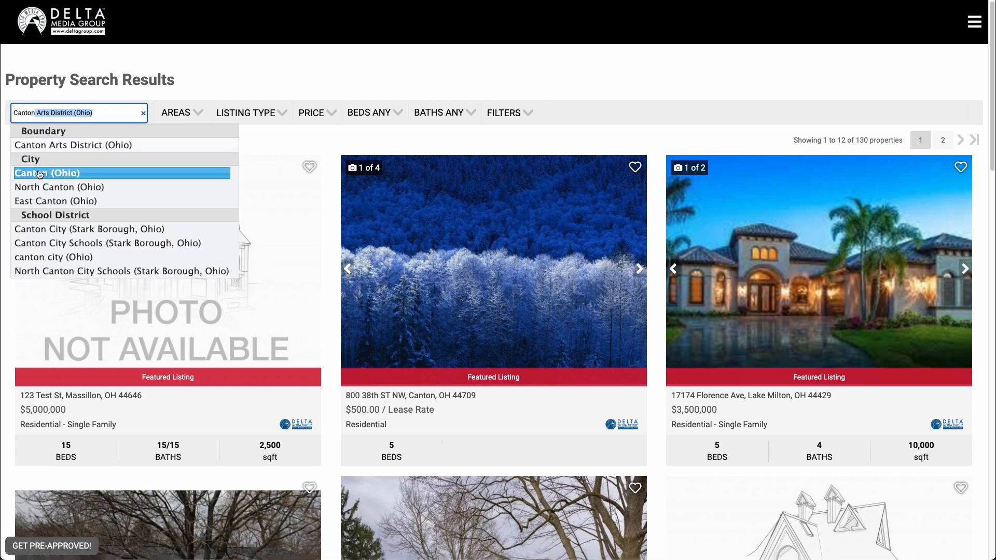
click(61, 176)
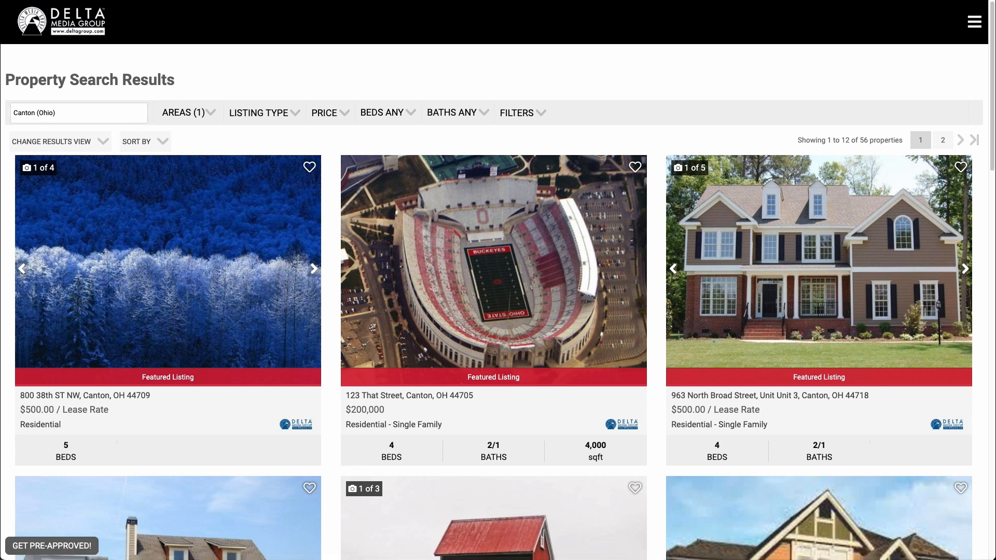
Return to the page editor and paste the address of the Canton search results as the Link URL.
key(ctrl+Tab)
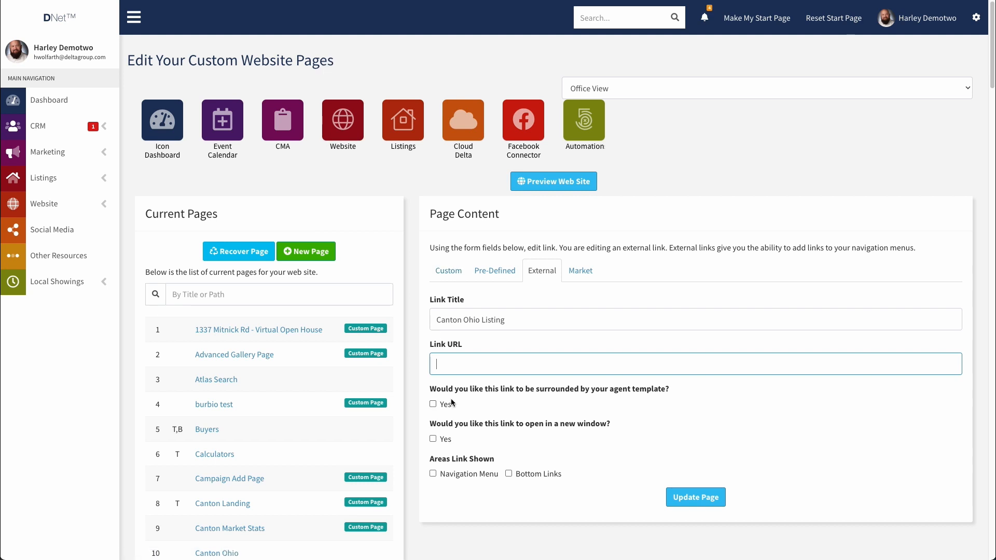
click(461, 369)
key(ctrl+v)
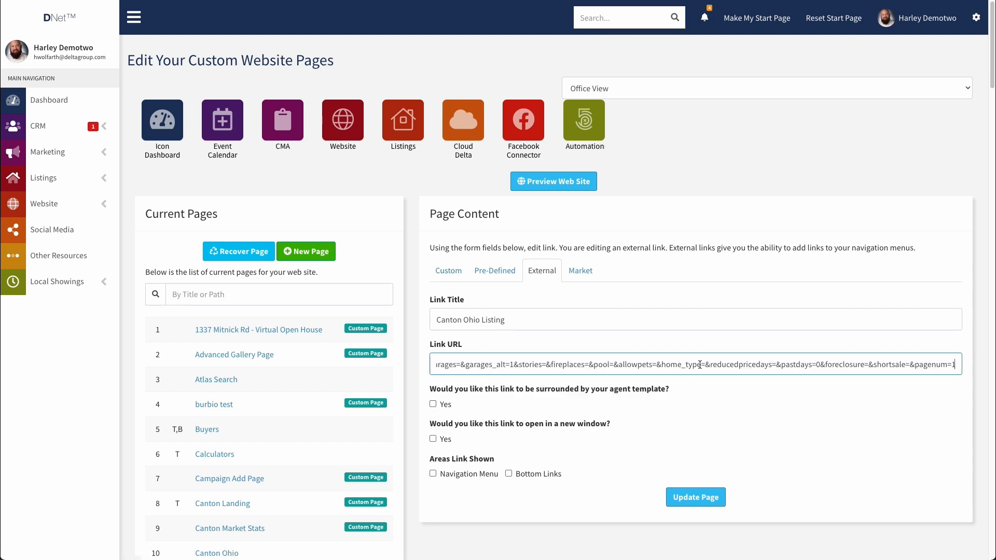
key(Home)
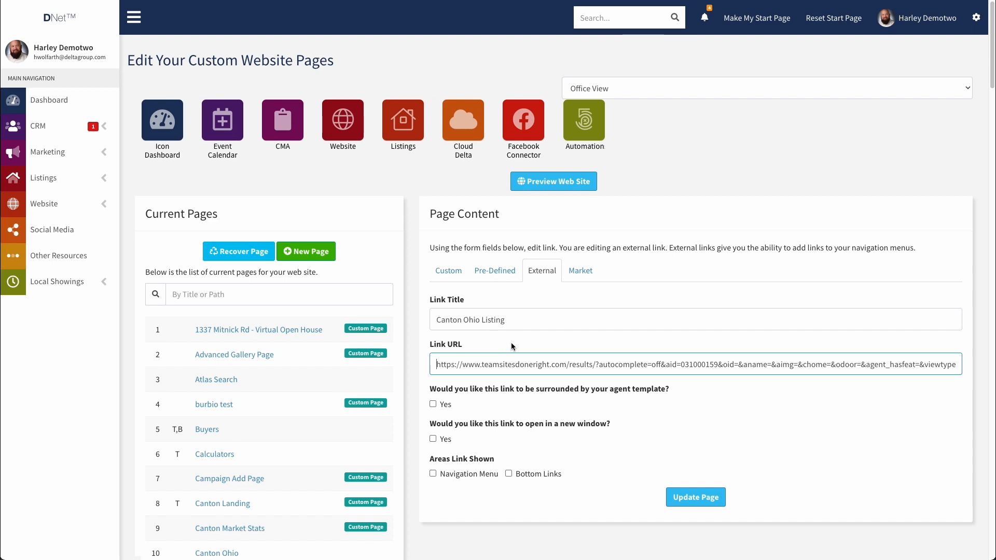
Correct the link title to Canton Ohio Listings and try the option to open the link in a new window.
click(538, 326)
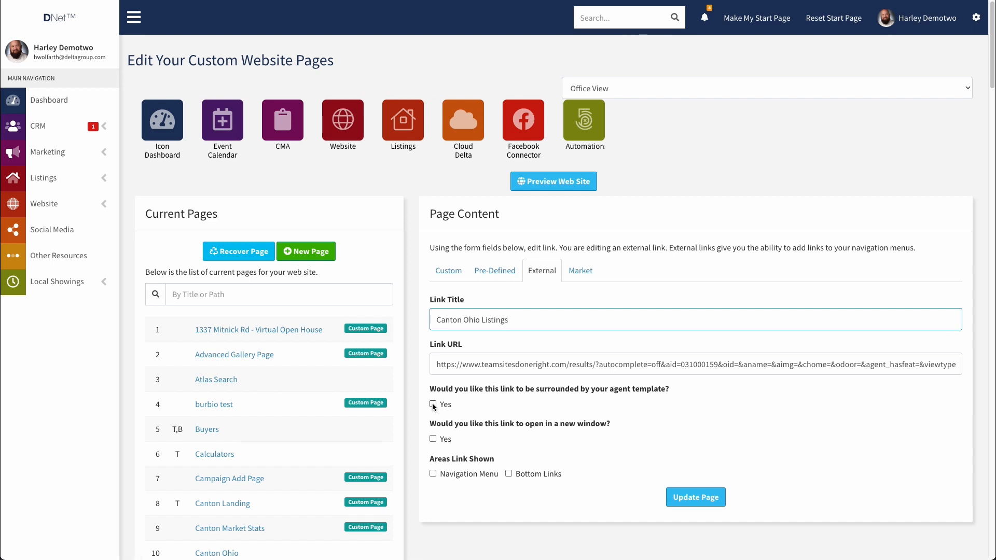
click(433, 438)
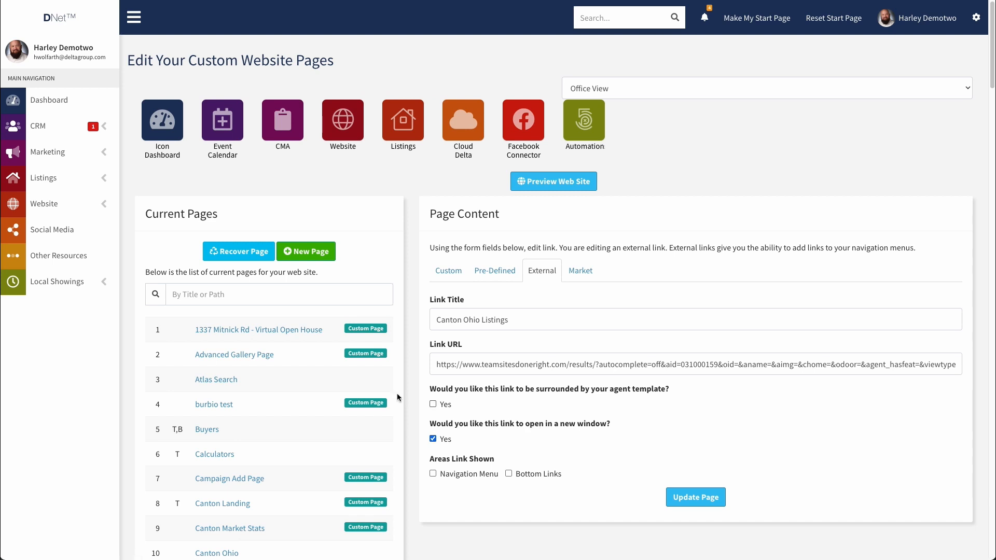
click(432, 440)
Switch the page type to Market and enter Canton Ohio as the link title.
click(581, 275)
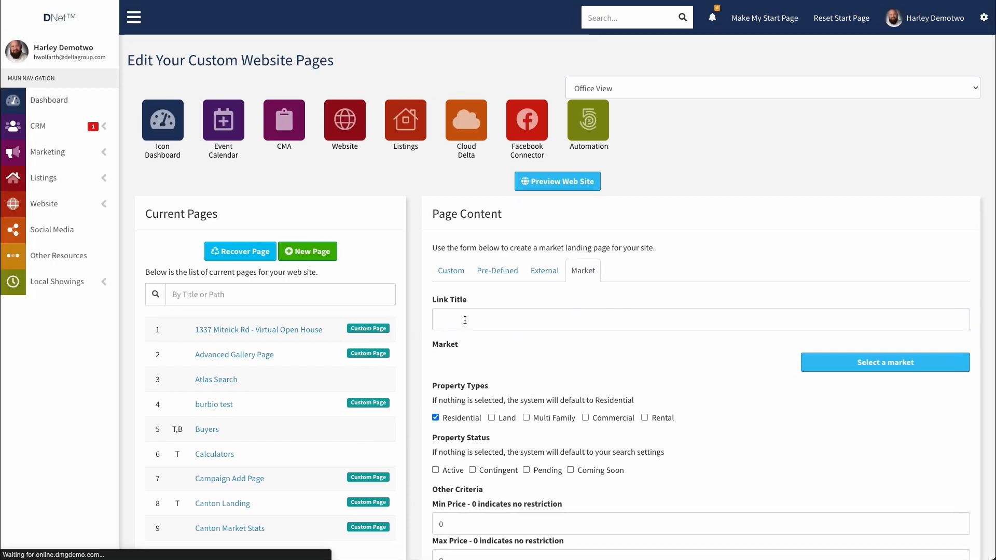
click(463, 322)
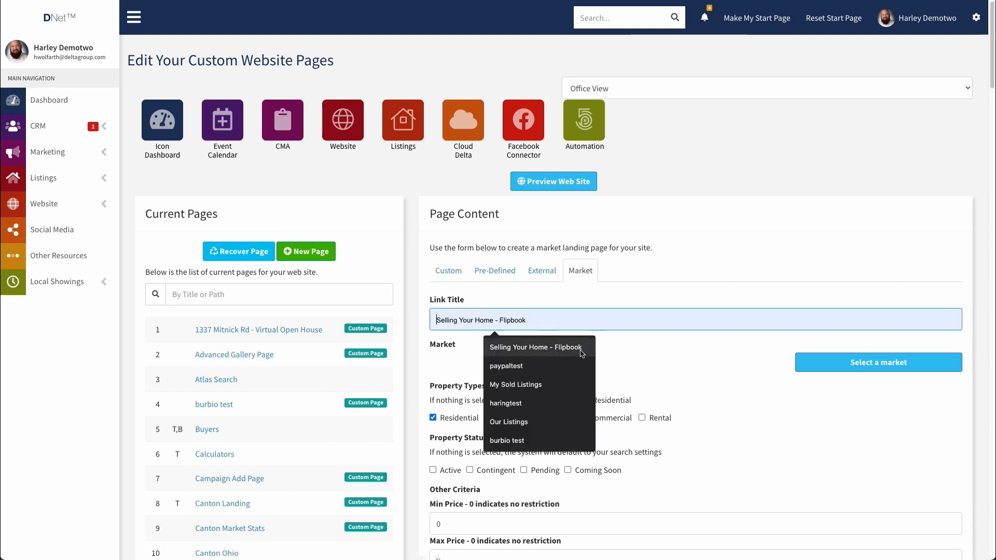
click(652, 357)
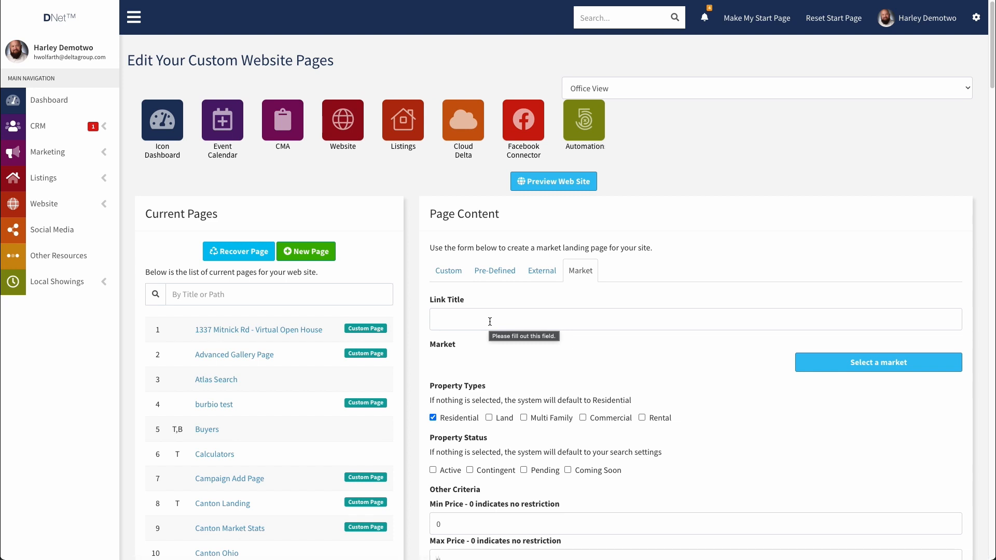
click(452, 321)
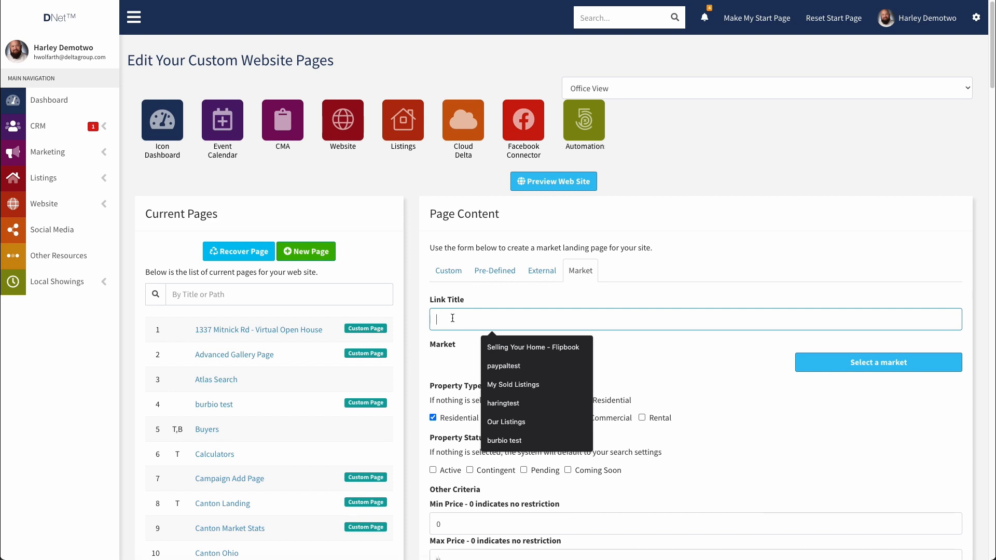
text(Canton Ohio)
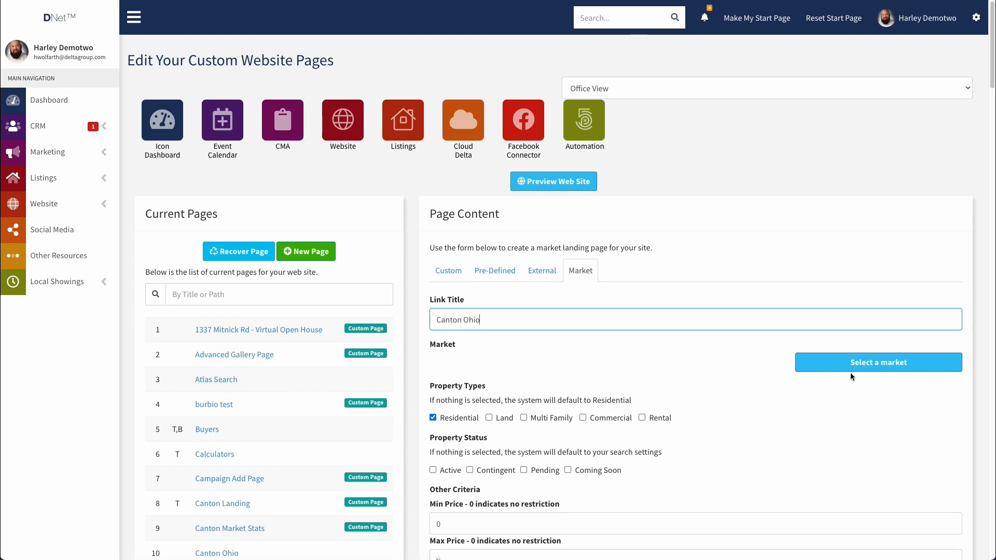
click(881, 363)
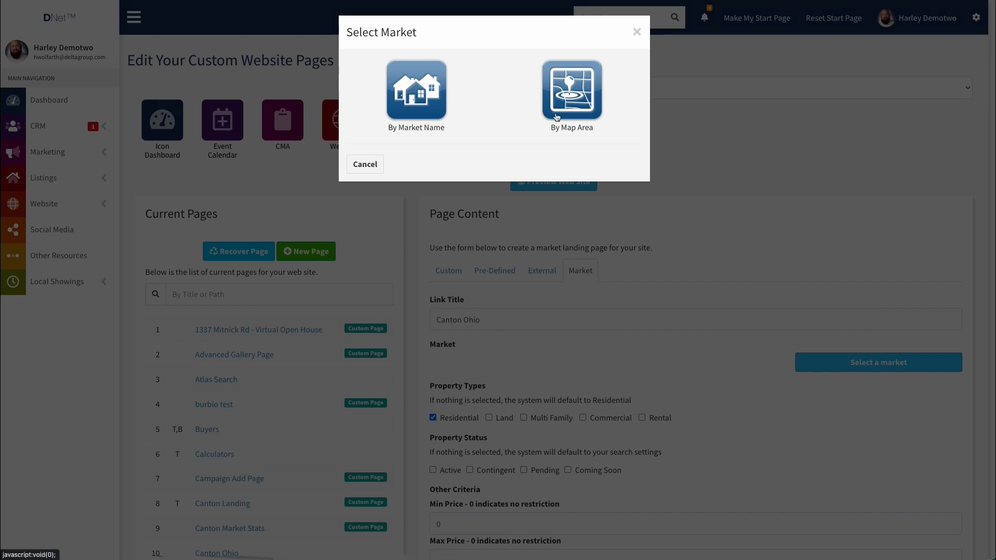
click(415, 82)
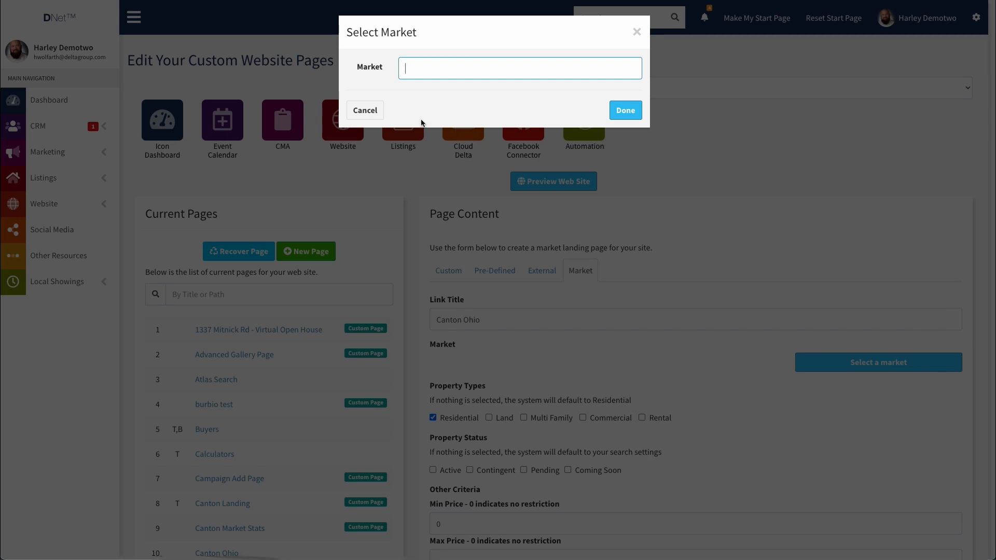
click(366, 110)
Choose to select the market by map area and outline a five-point area of about 0.37 square miles around downtown Canton.
click(878, 369)
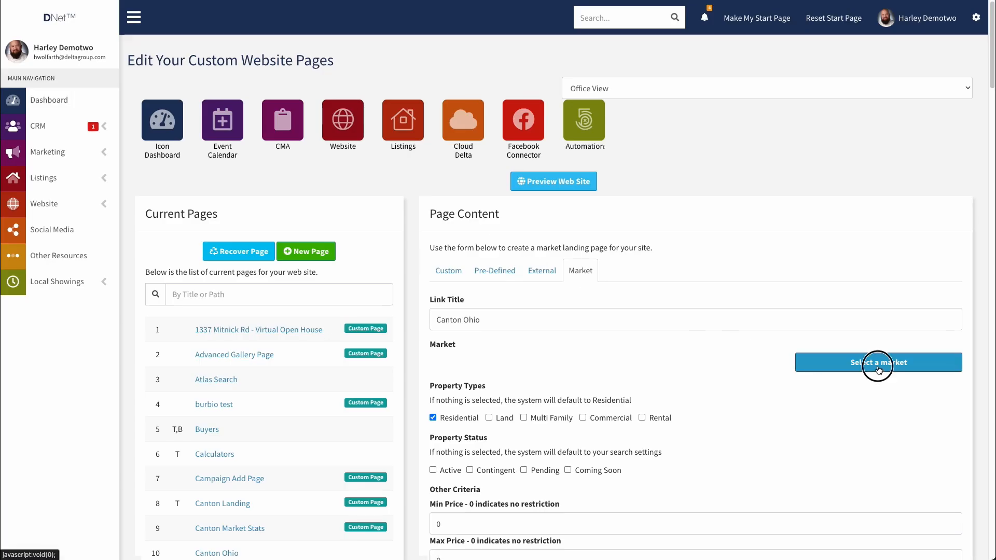
click(565, 90)
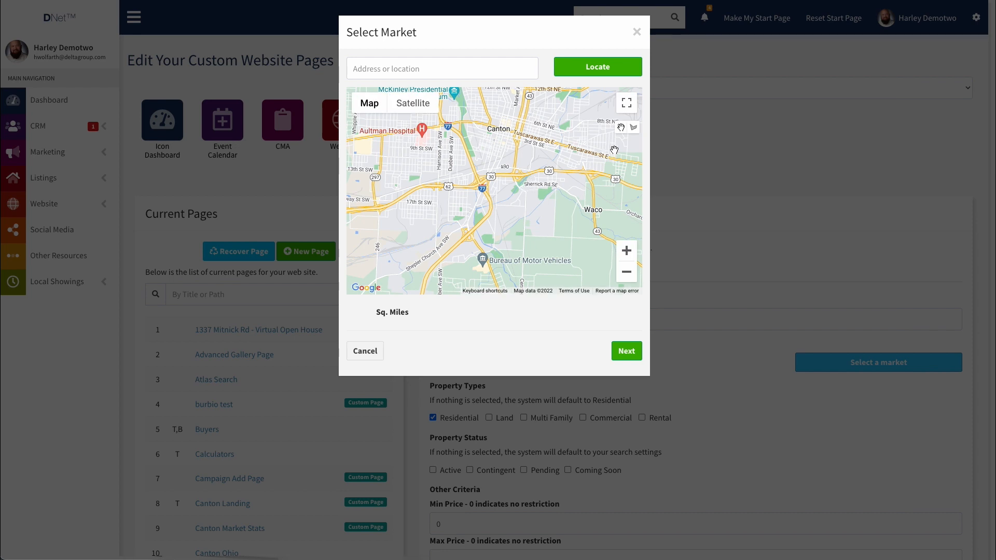
drag(502, 120, 517, 180)
scroll(518, 180, down, 2)
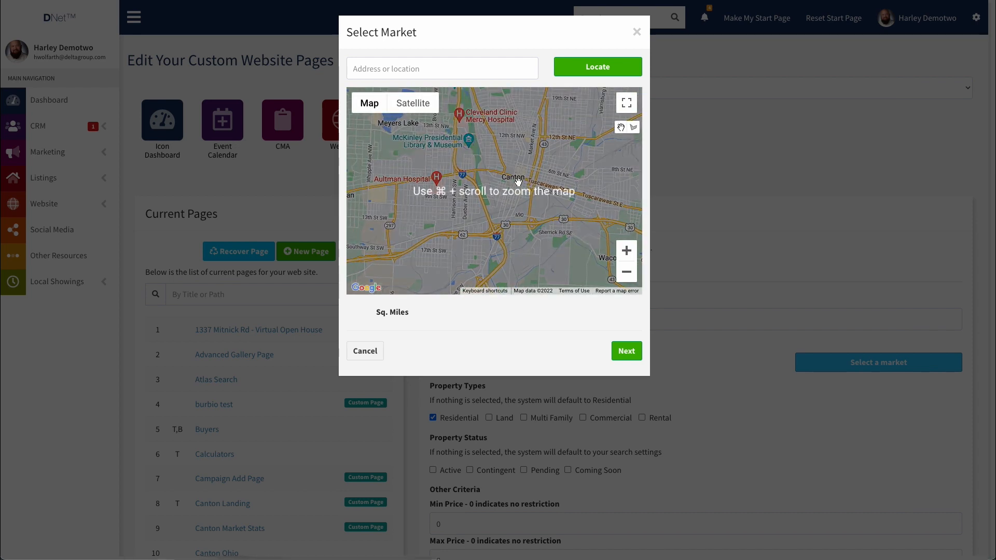
click(626, 251)
click(626, 250)
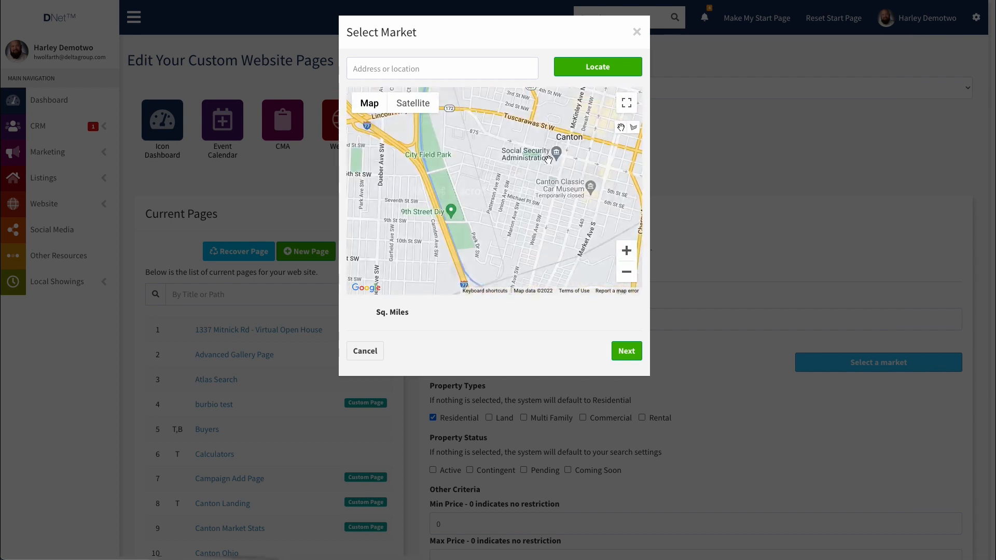
mouse_move(548, 159)
mouse_down()
mouse_move(511, 160)
mouse_move(514, 174)
mouse_up()
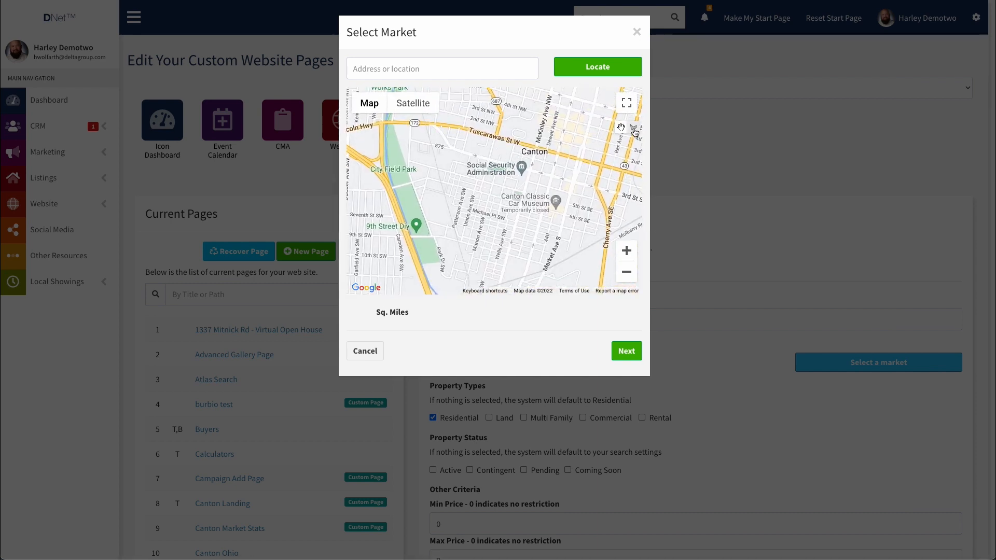
click(633, 129)
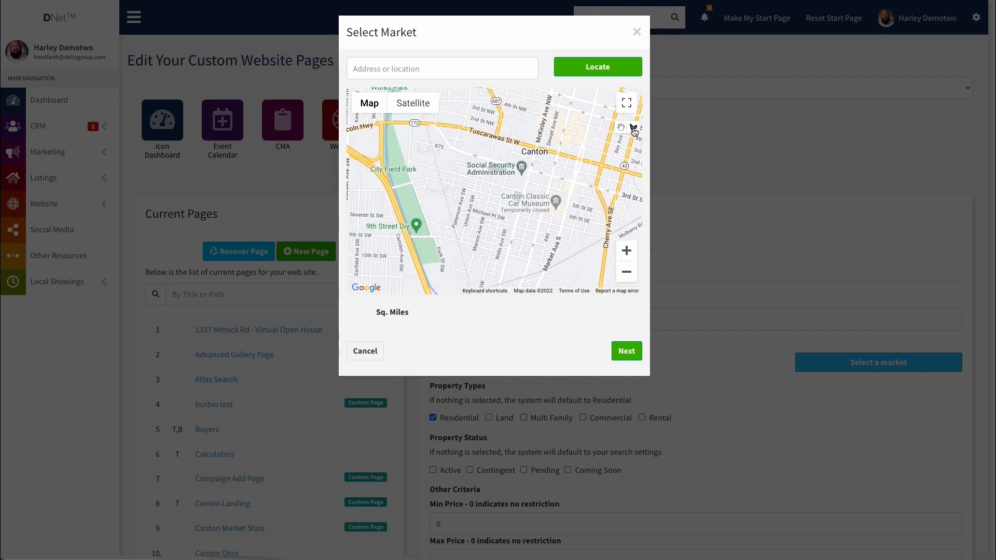
click(436, 162)
click(464, 266)
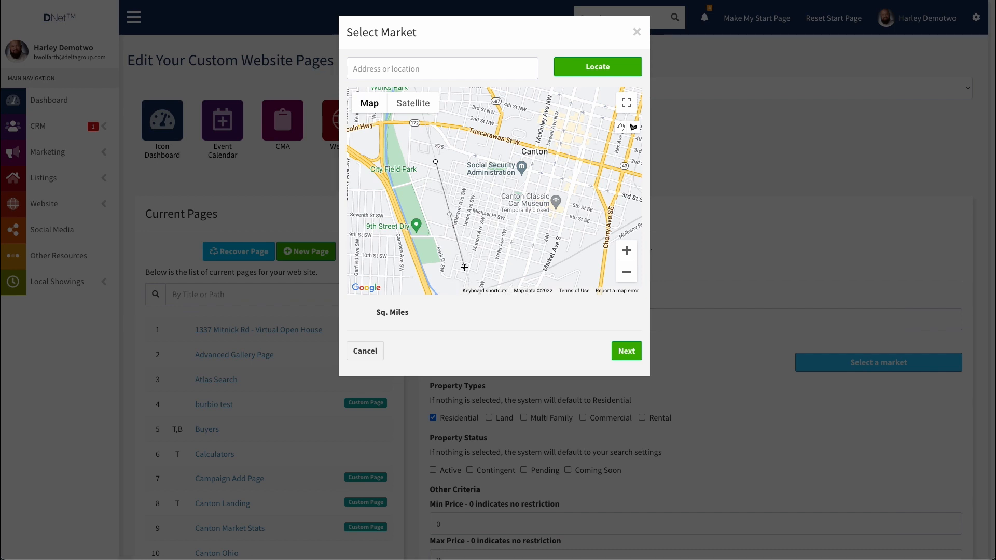
click(570, 264)
click(599, 146)
click(451, 101)
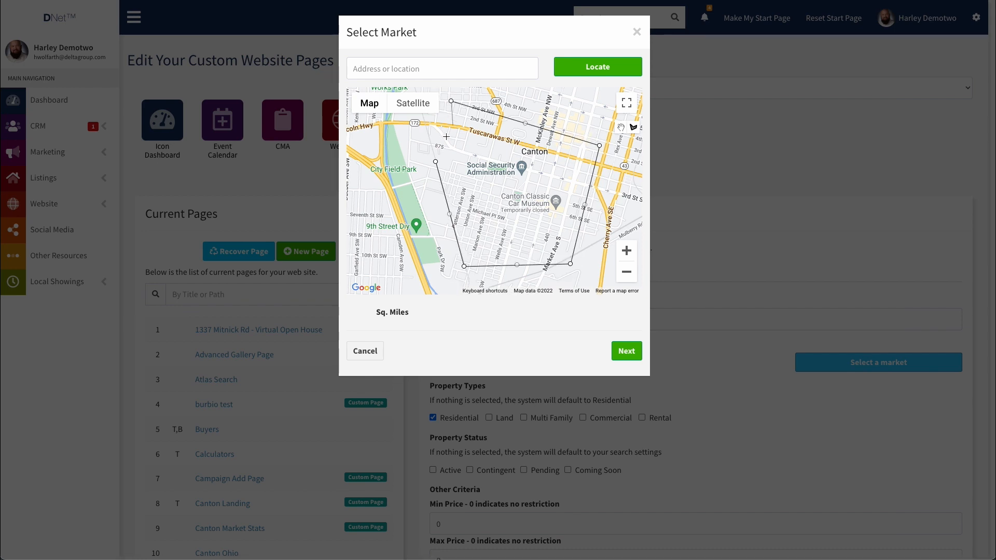
click(435, 162)
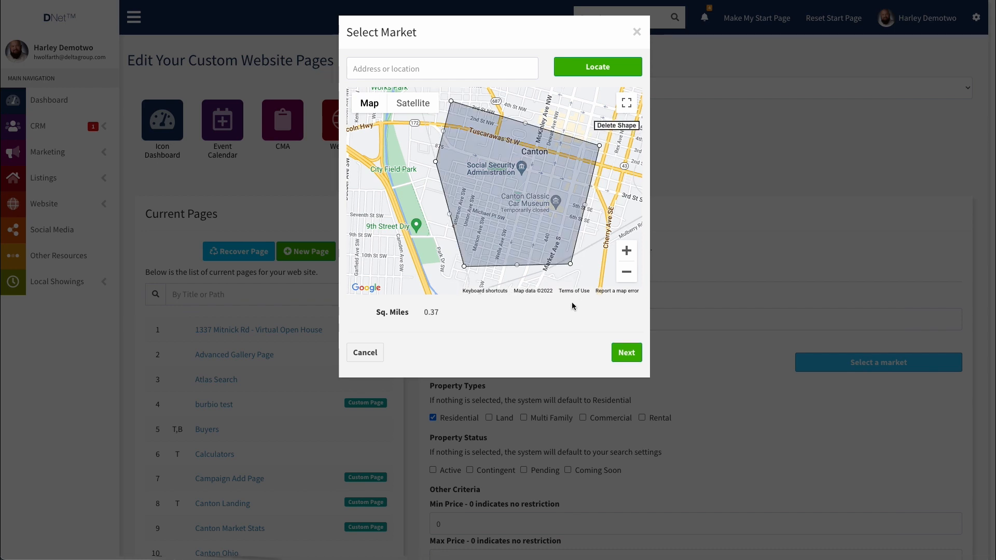
Accept the outlined map area and save it as a market named Downtown Canton in Ohio.
click(626, 355)
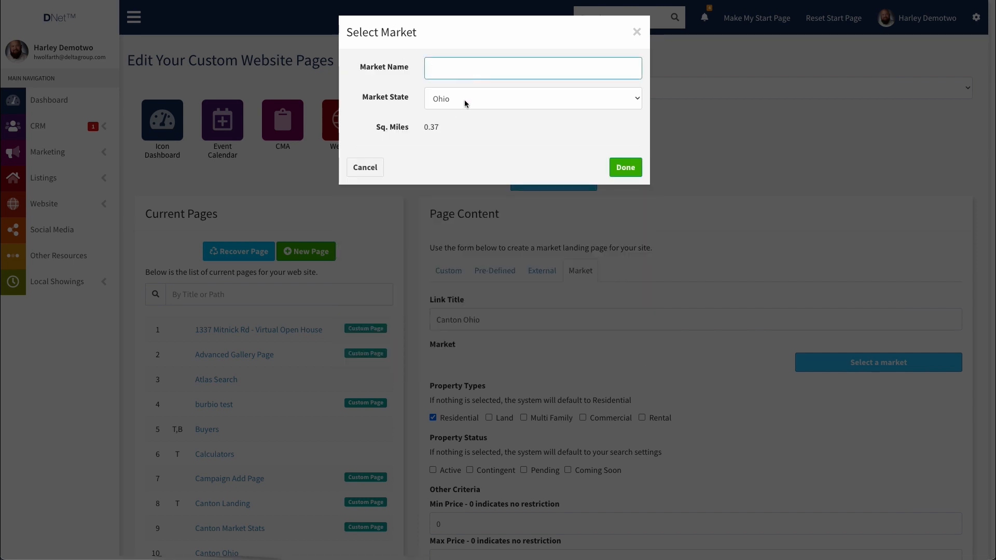
text(Downtown Can)
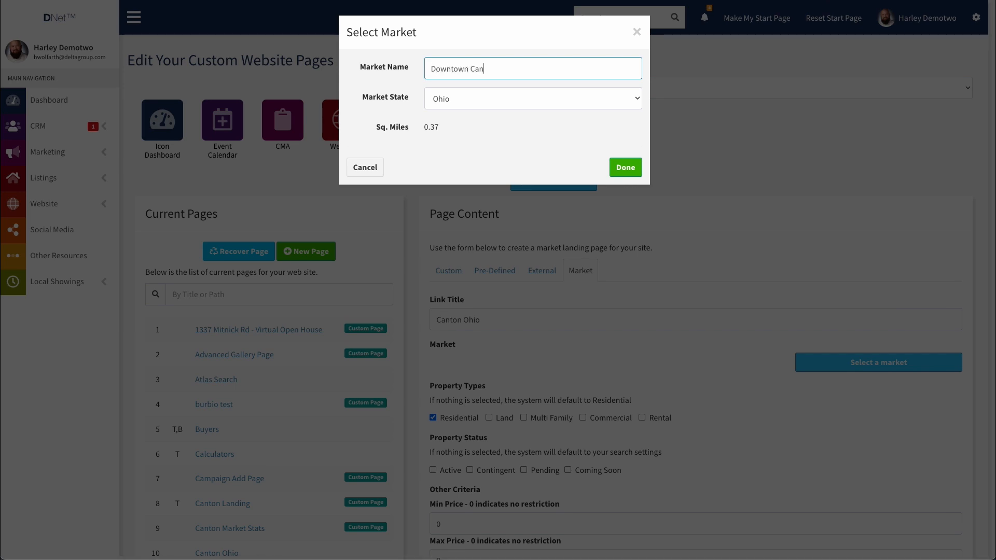
text(ton)
click(626, 168)
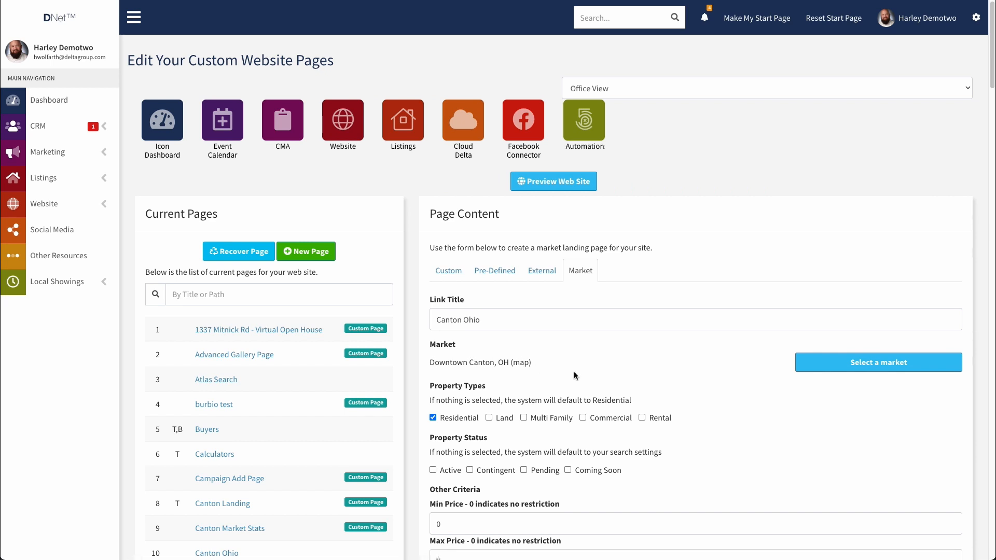
Try the Land, Multi Family, Commercial and Rental property types for the market page, leaving only Residential selected.
scroll(709, 342, down, 4)
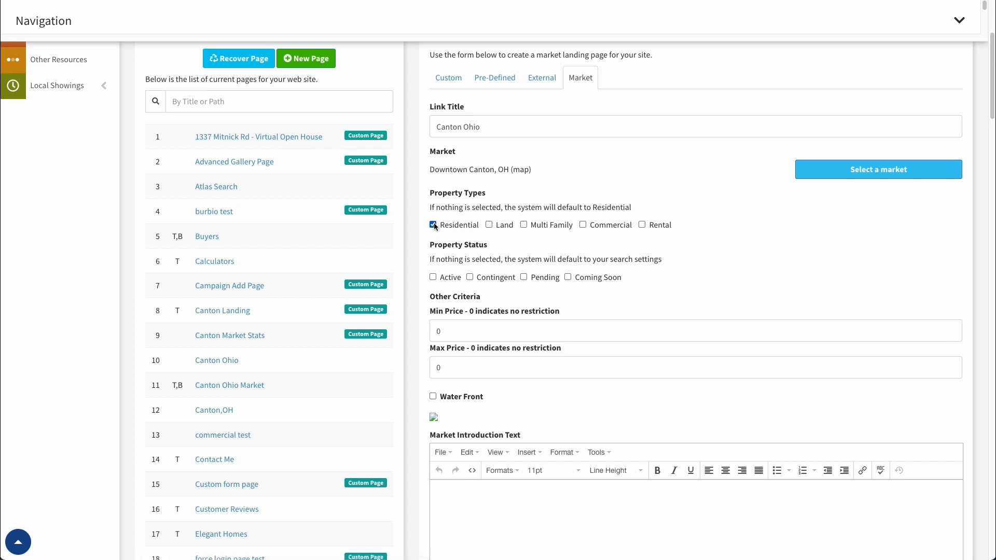
click(489, 226)
click(523, 225)
click(582, 225)
click(642, 225)
click(642, 224)
click(582, 224)
click(524, 225)
click(489, 224)
Examine the market page's price limits, Water Front option, introduction and information texts, link areas and campaign choices.
scroll(506, 250, down, 1)
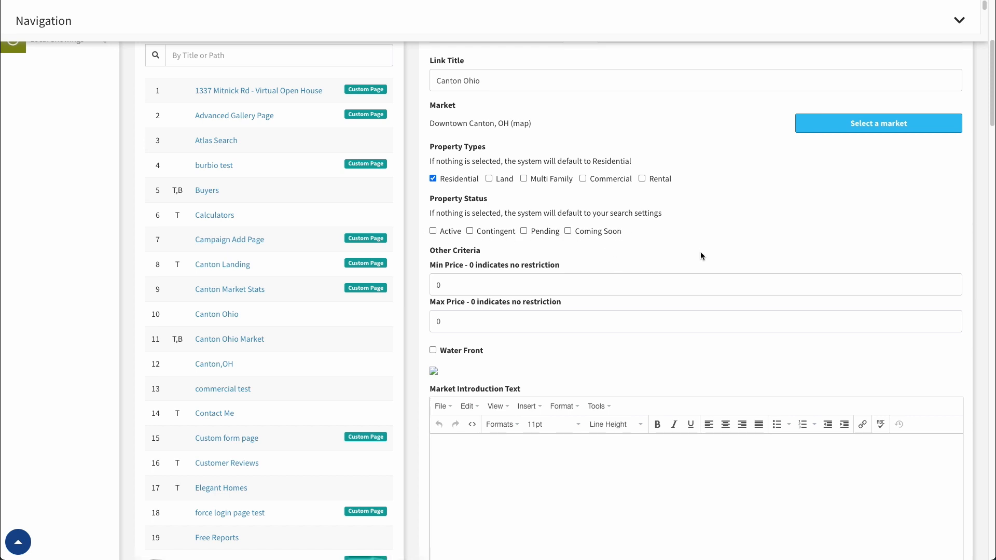
scroll(697, 249, down, 3)
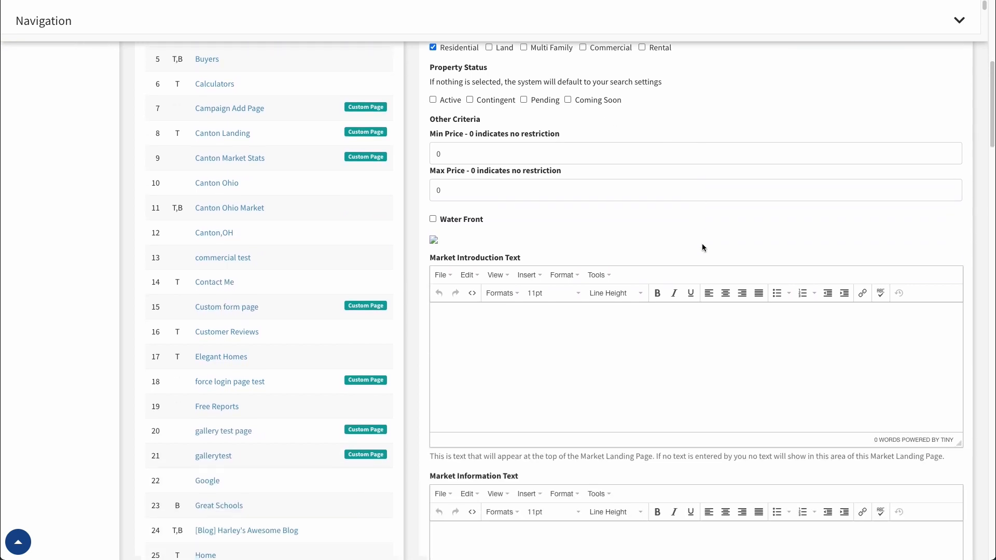
click(449, 149)
click(456, 192)
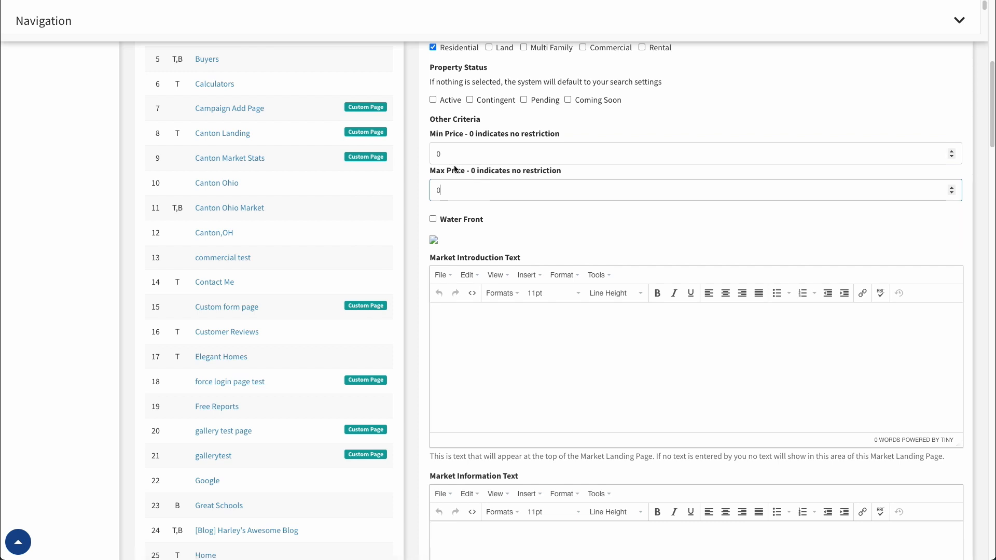
click(433, 220)
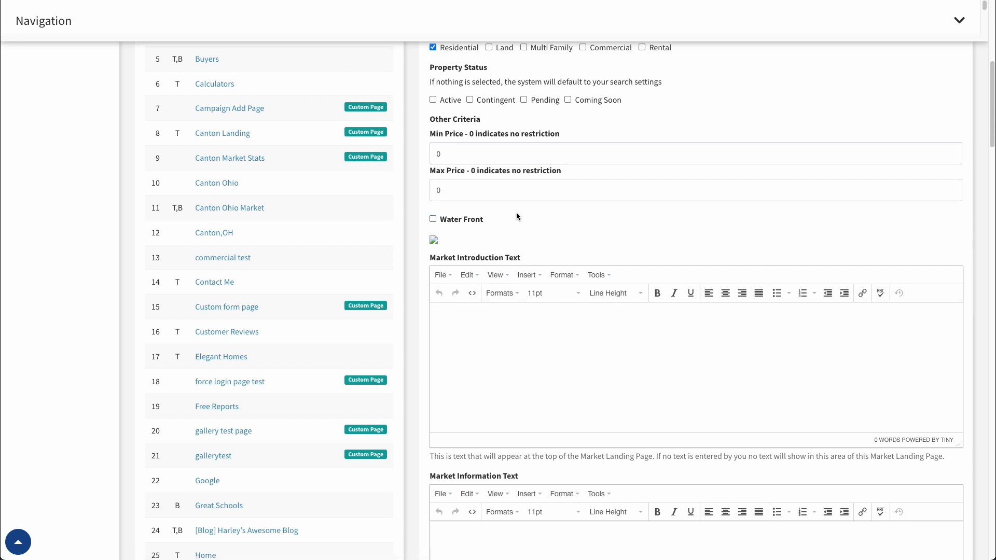
scroll(537, 226, down, 3)
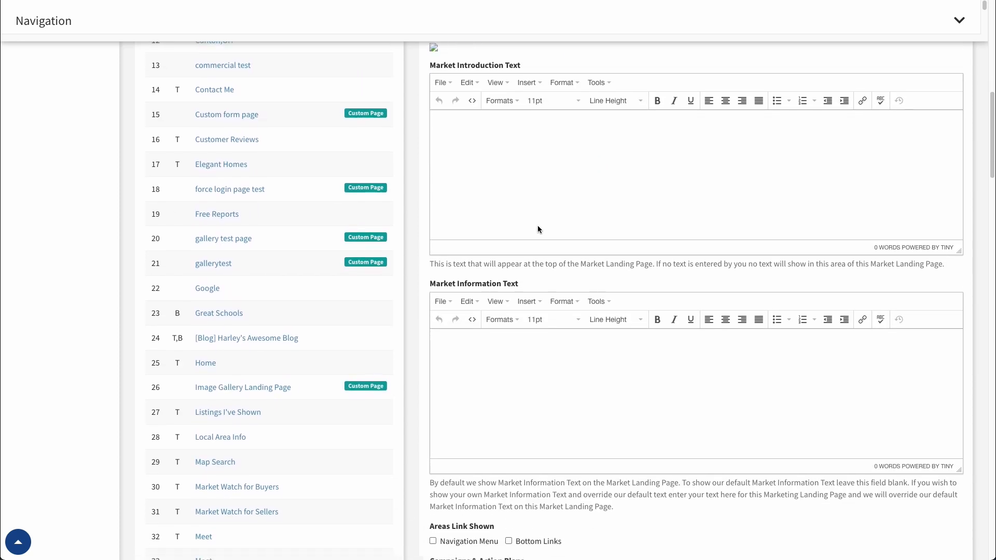
scroll(520, 185, down, 1)
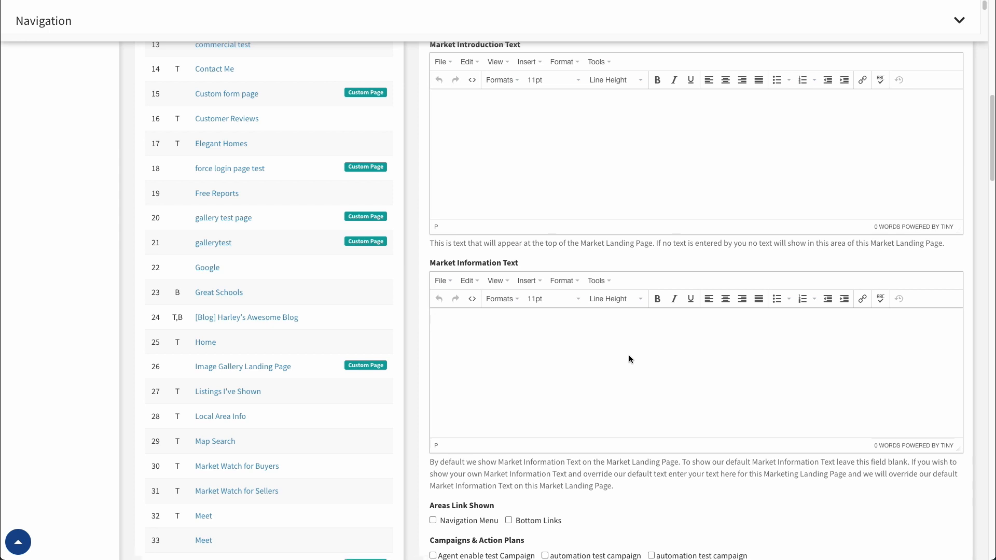
scroll(629, 356, down, 5)
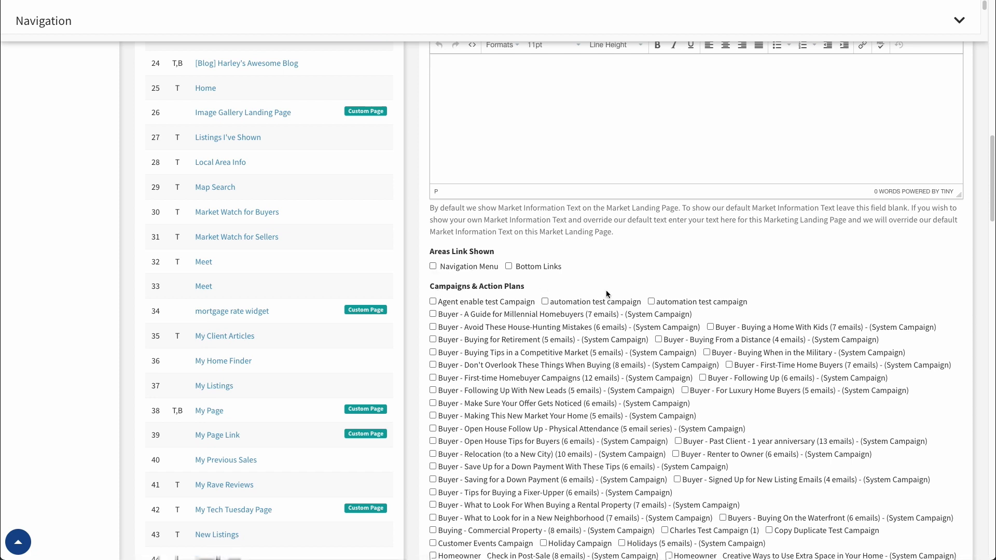
scroll(602, 295, down, 15)
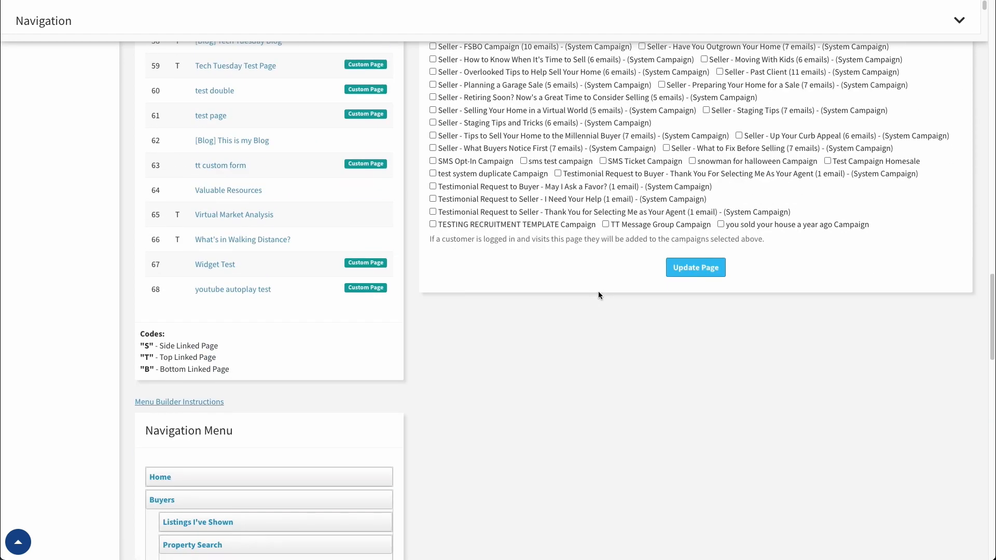
scroll(644, 302, up, 5)
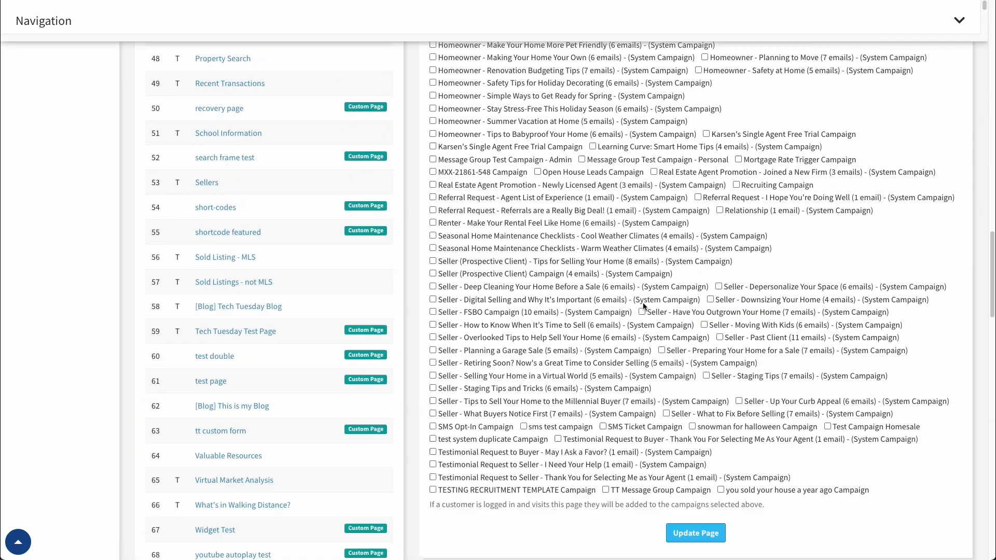
scroll(642, 303, up, 20)
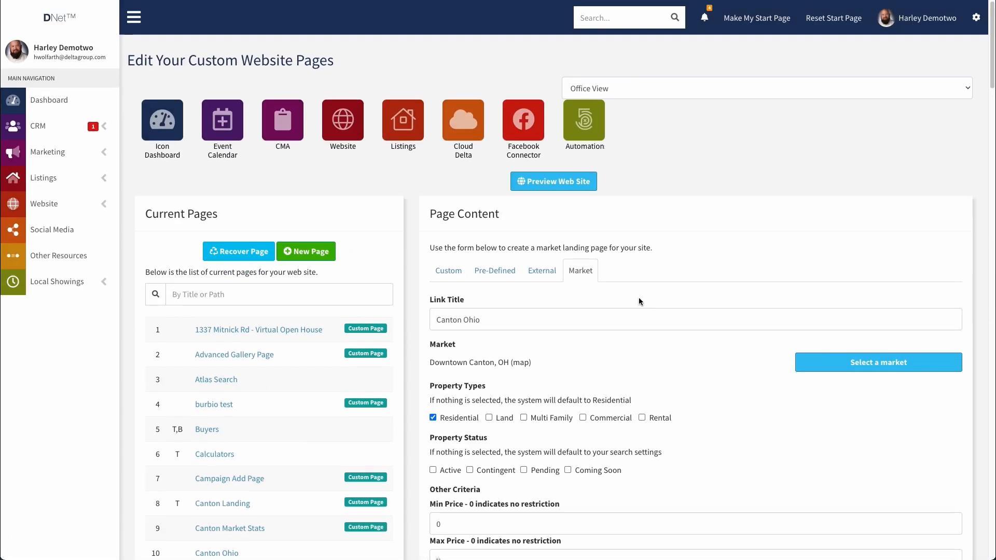